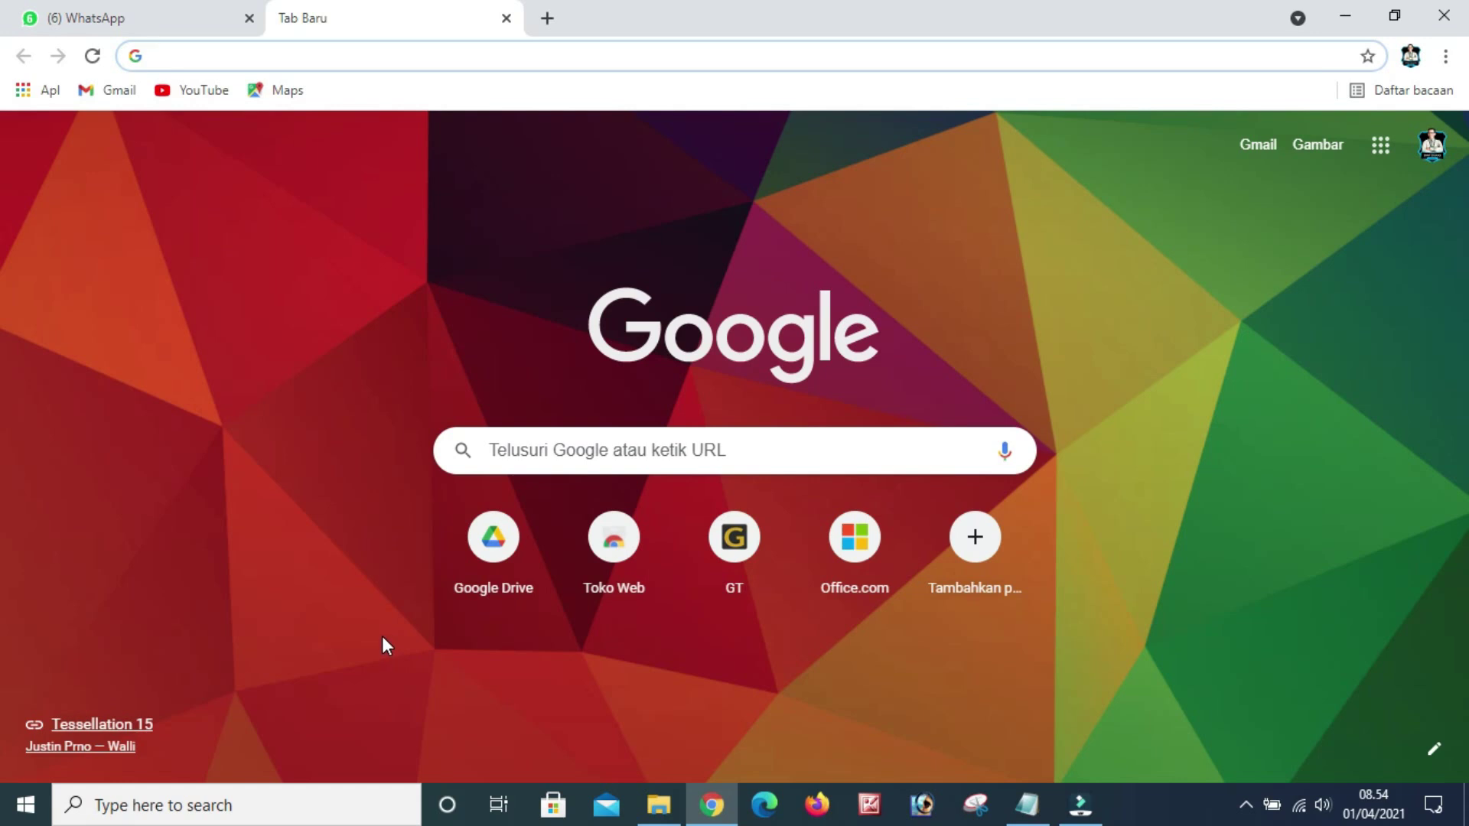
click(168, 54)
right_click(165, 53)
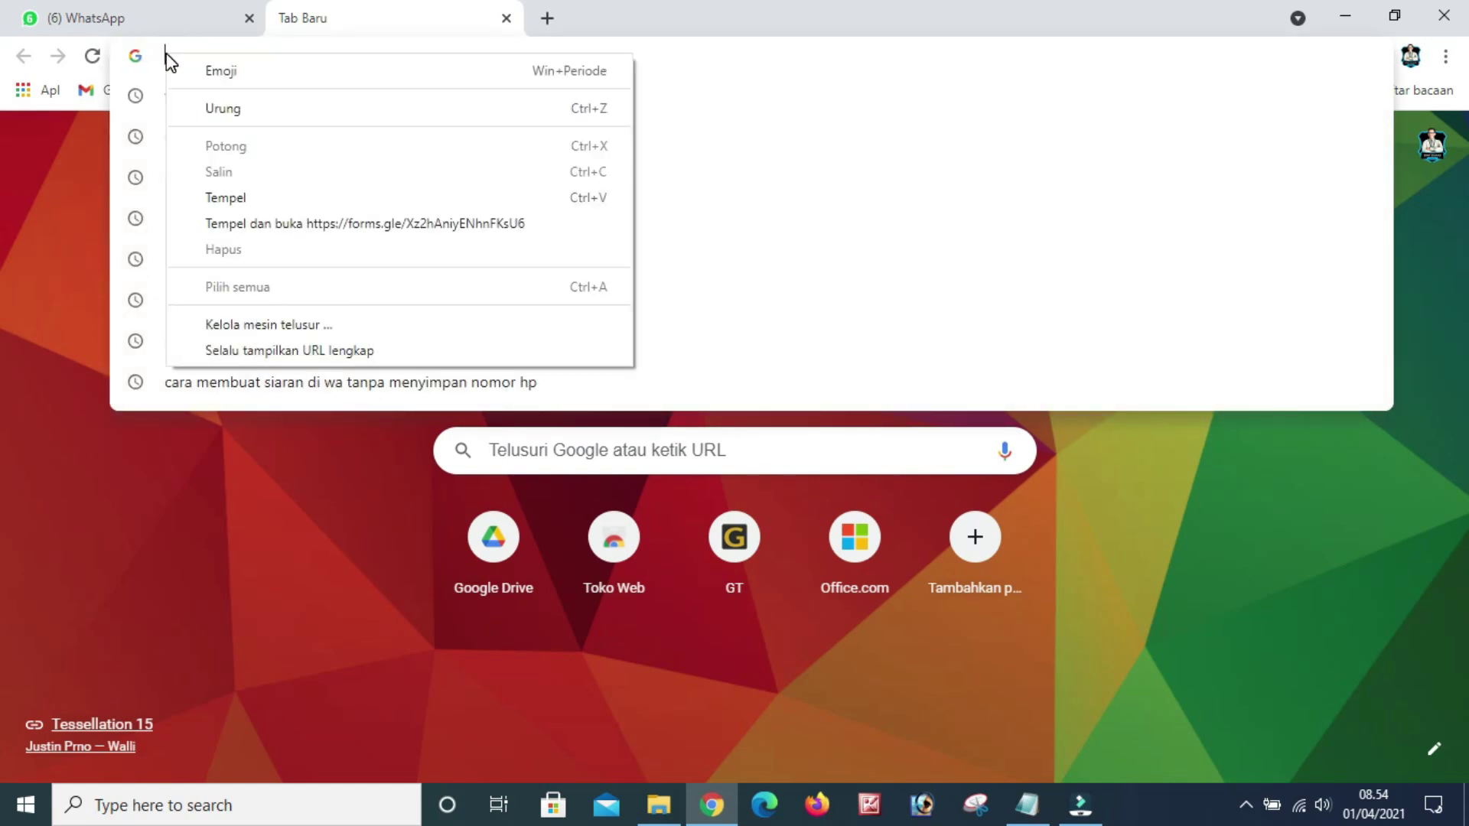
click(257, 201)
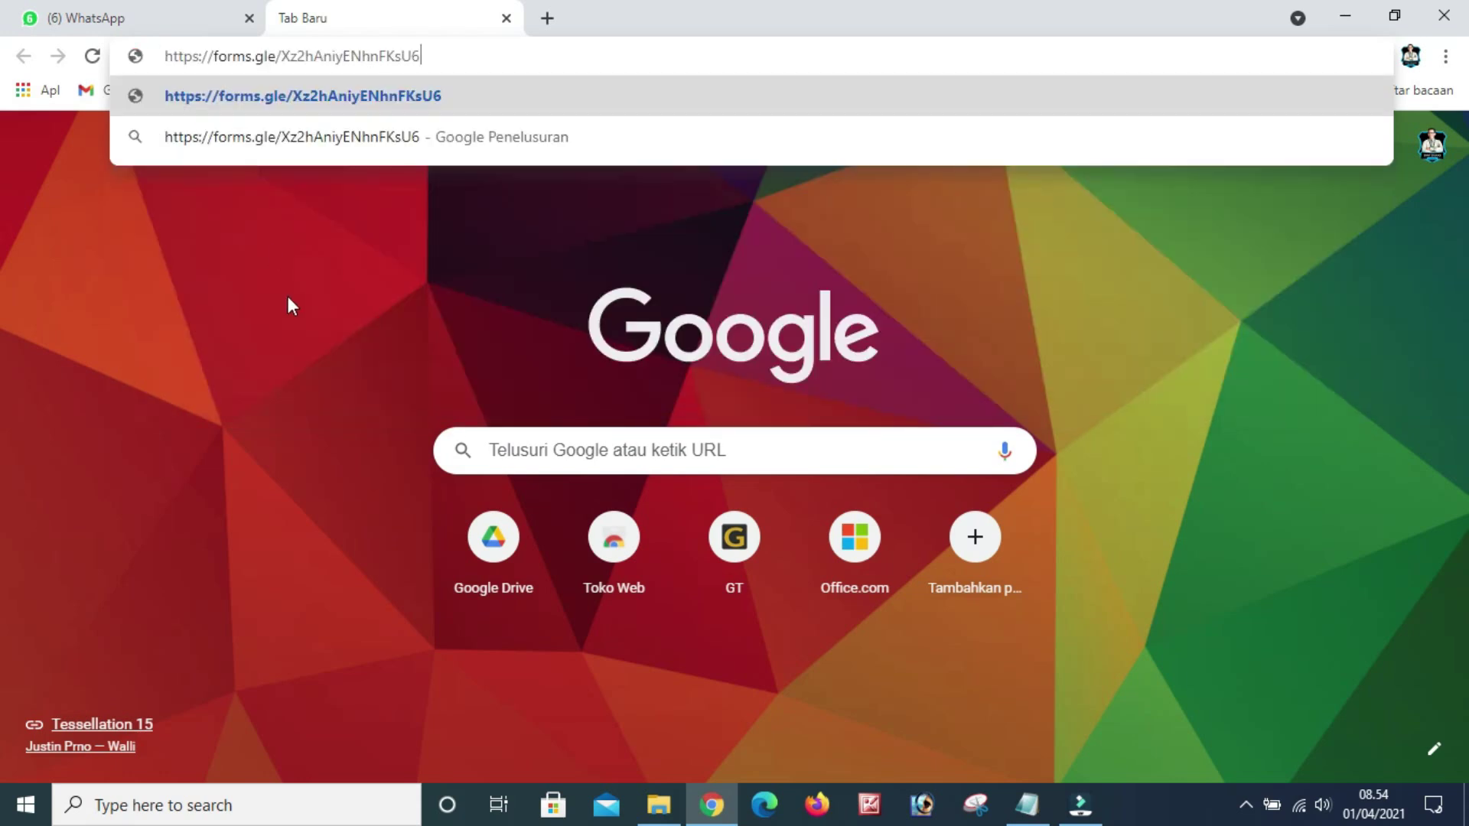
click(470, 54)
key(Return)
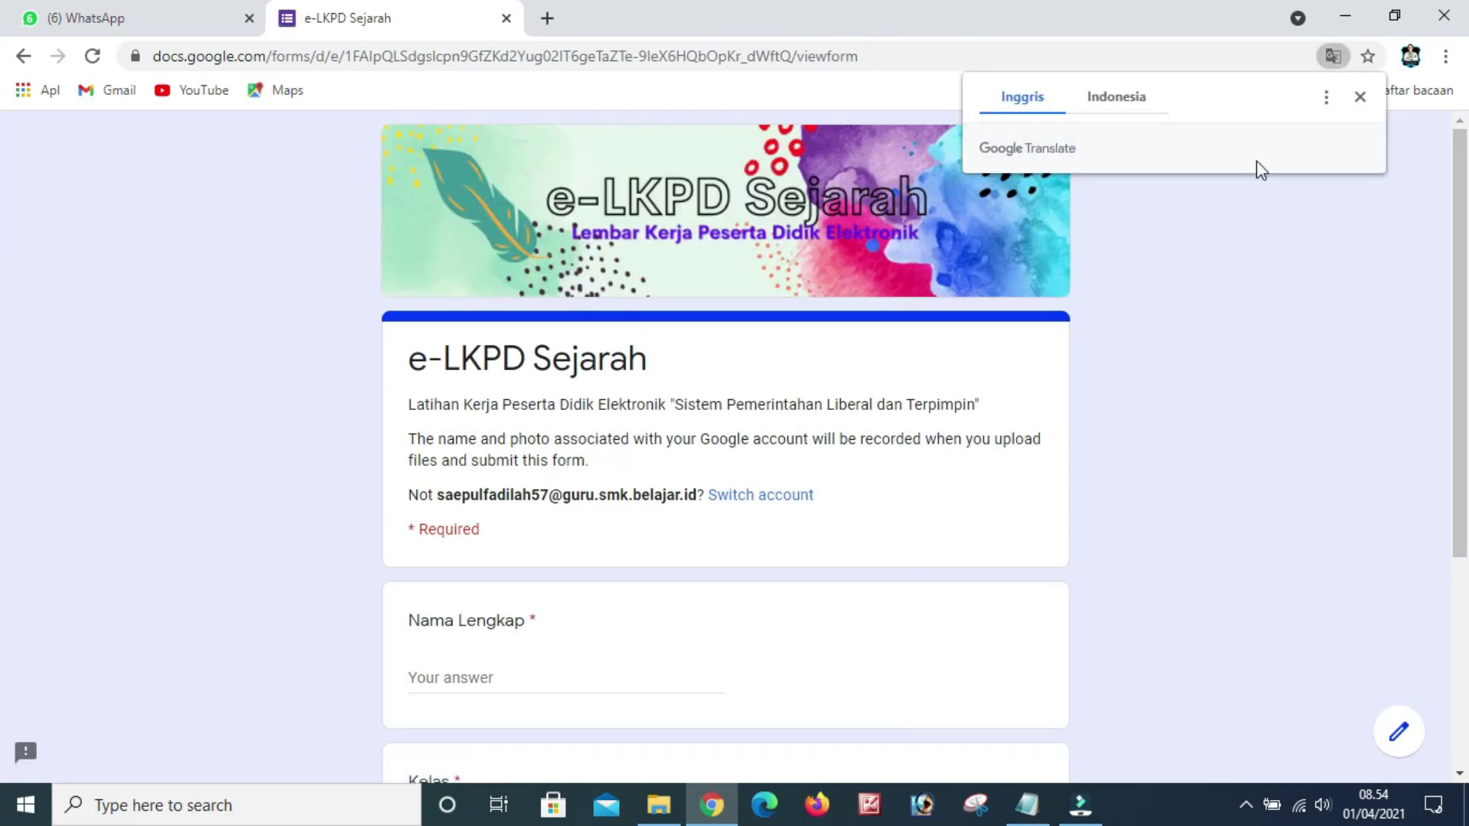
click(1361, 98)
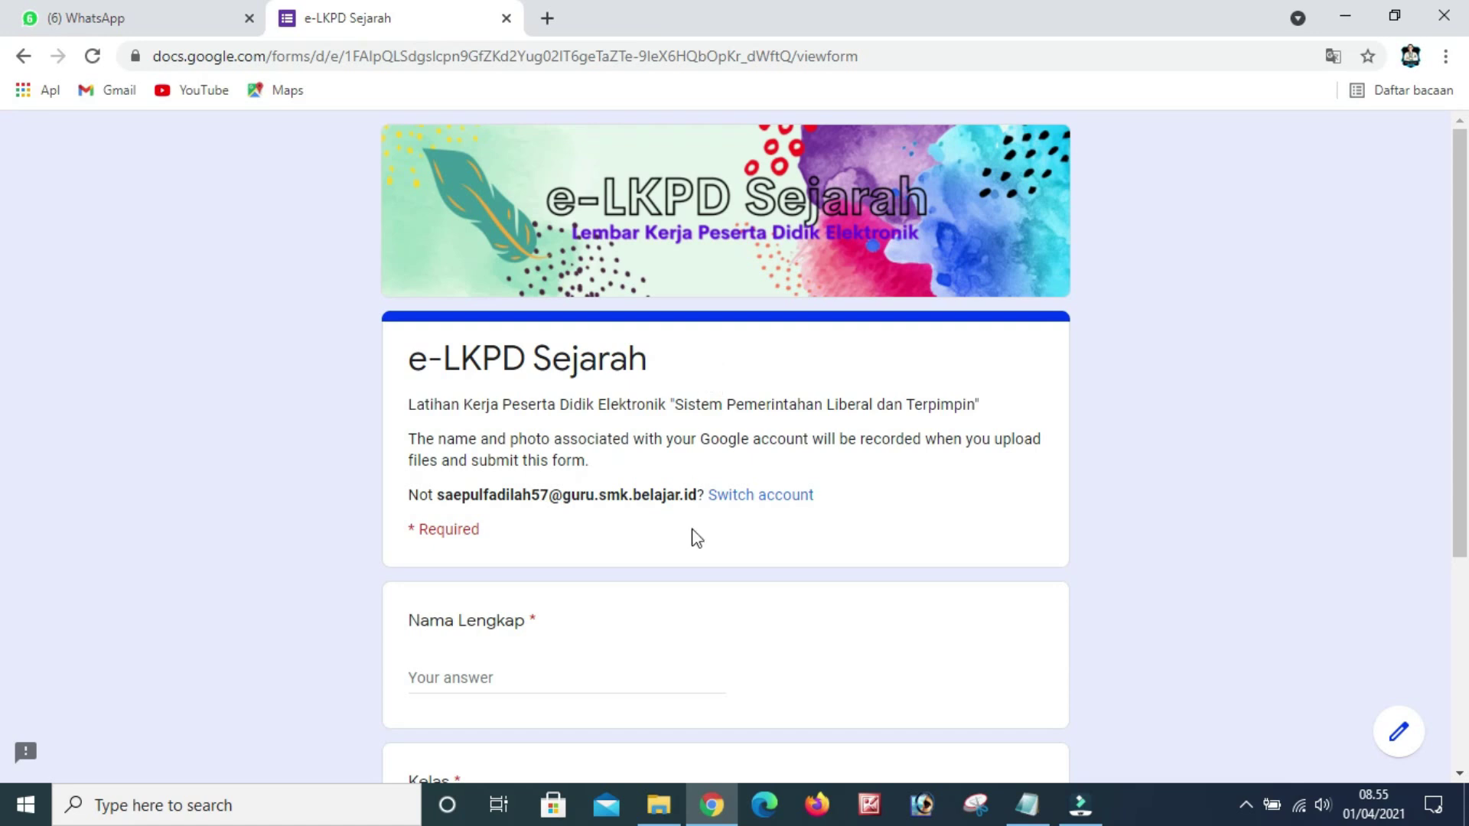
Fill in SISWA 3 as Nama Lengkap and 10-TPL as Kelas, and continue to the form's next section.
scroll(699, 564, down, 5)
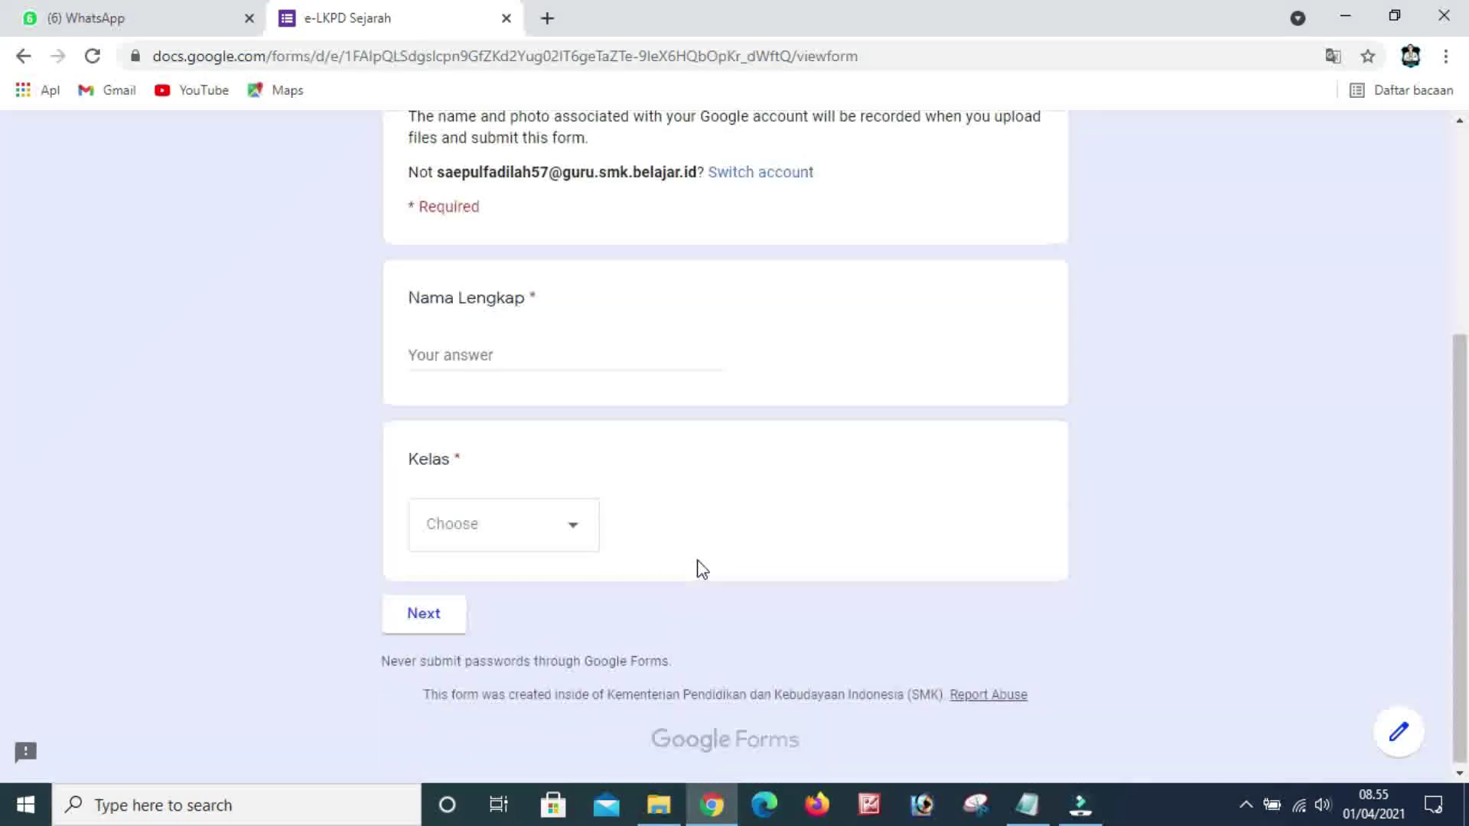
click(579, 358)
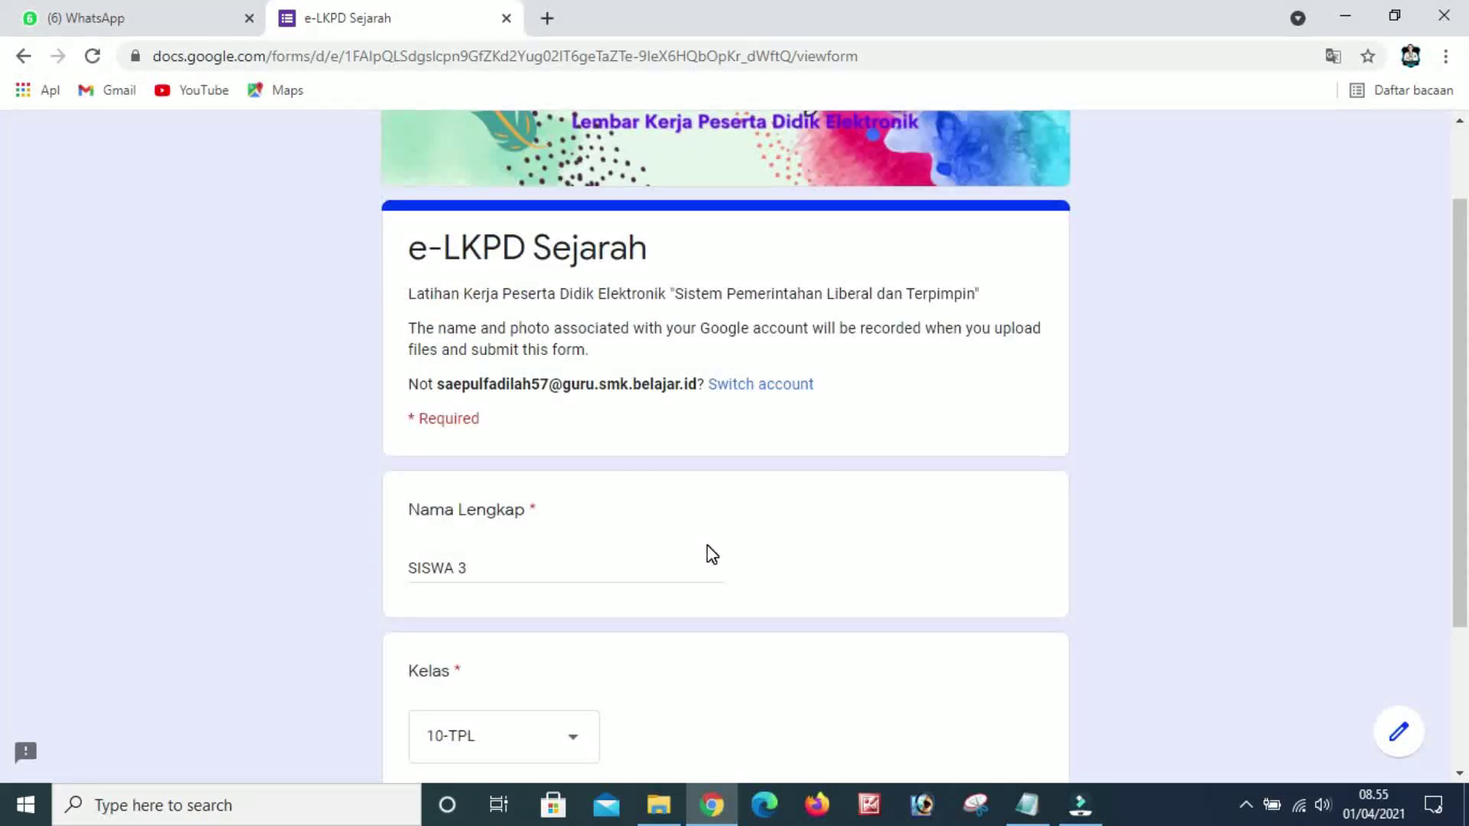
scroll(707, 545, down, 3)
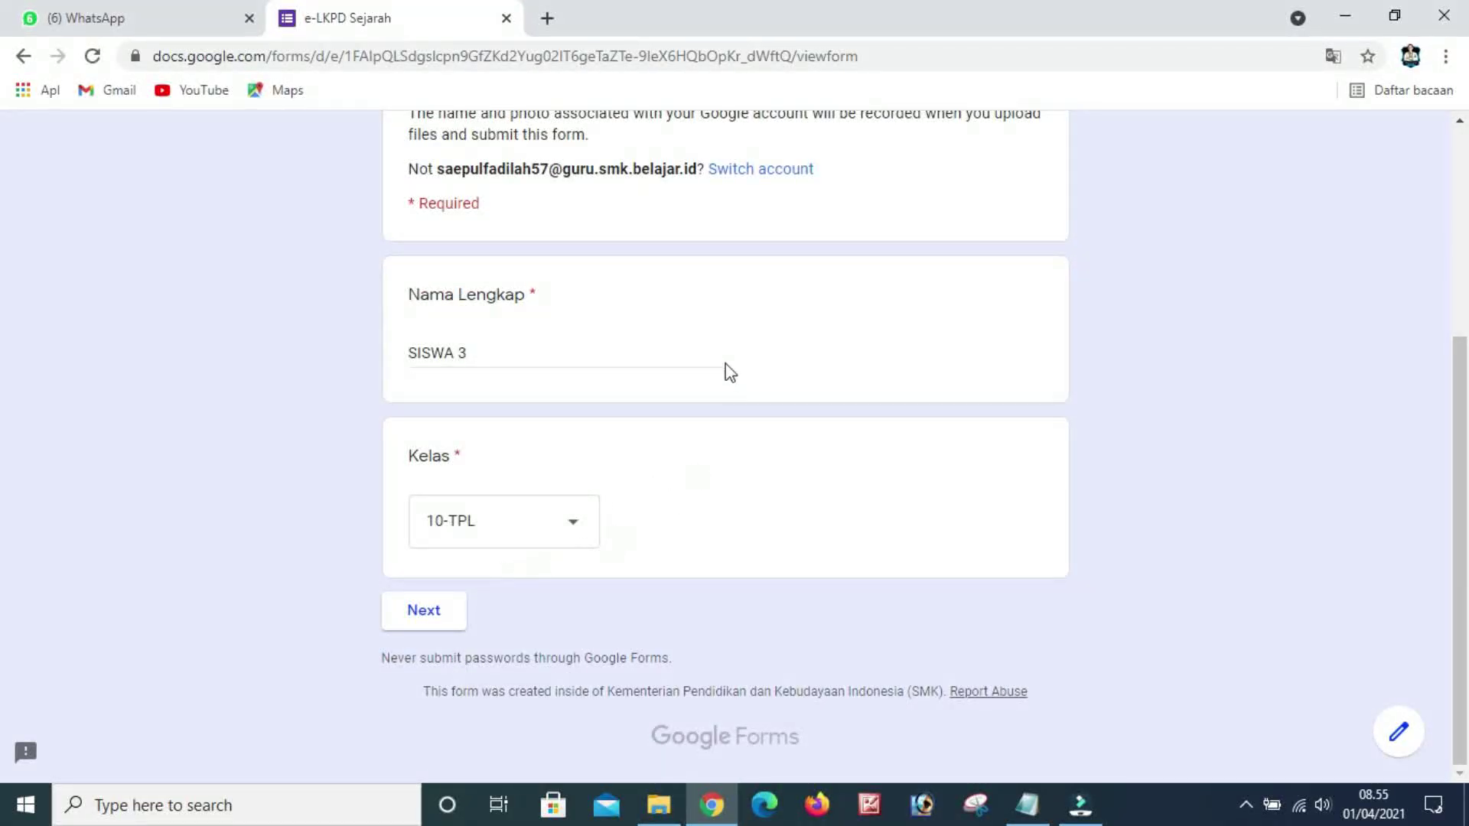
click(419, 620)
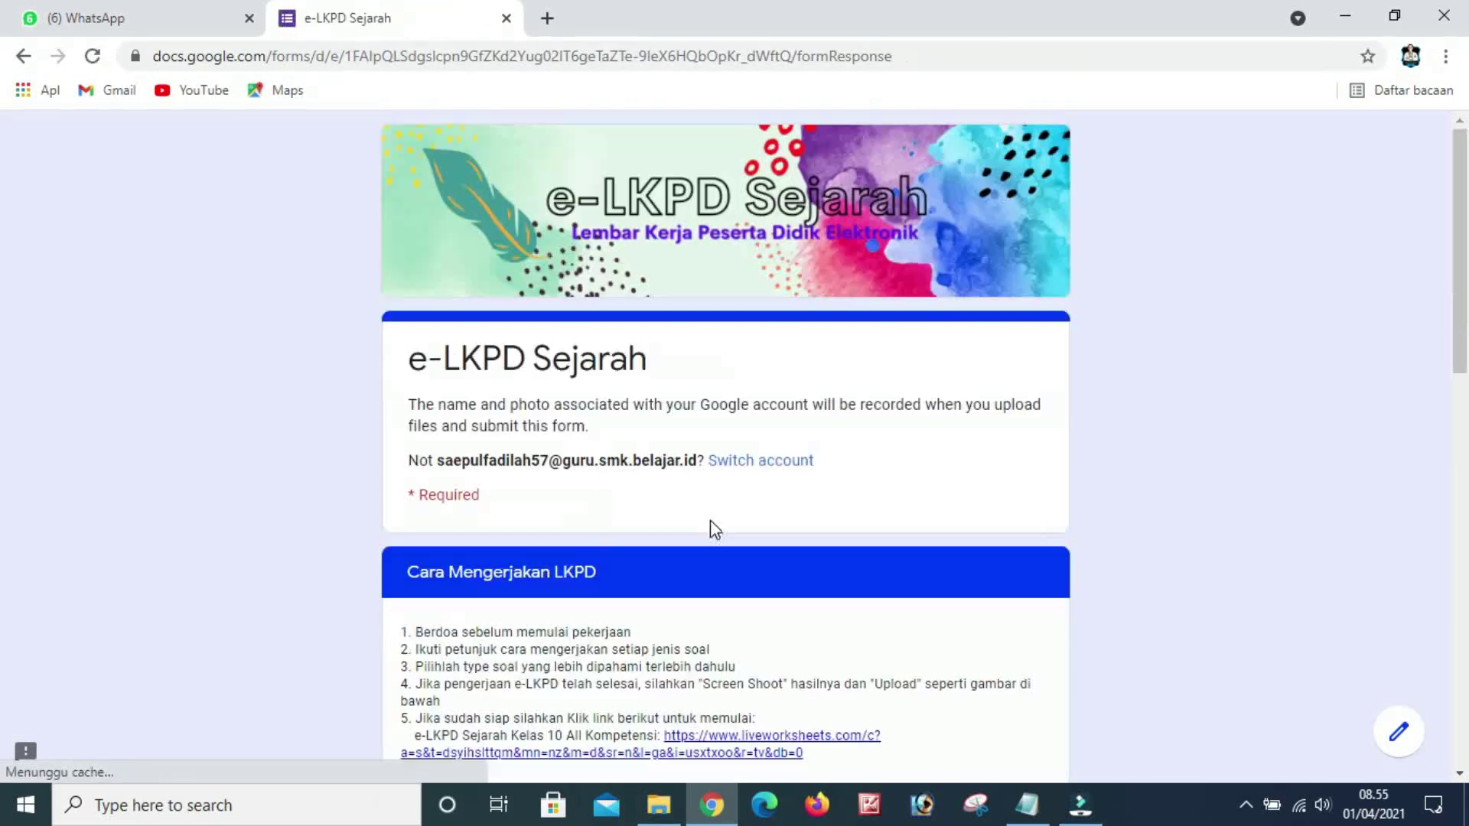
Examine the Cara Mengerjakan LKPD instructions, the sample result screenshot and the upload and score questions in the form.
scroll(712, 528, down, 3)
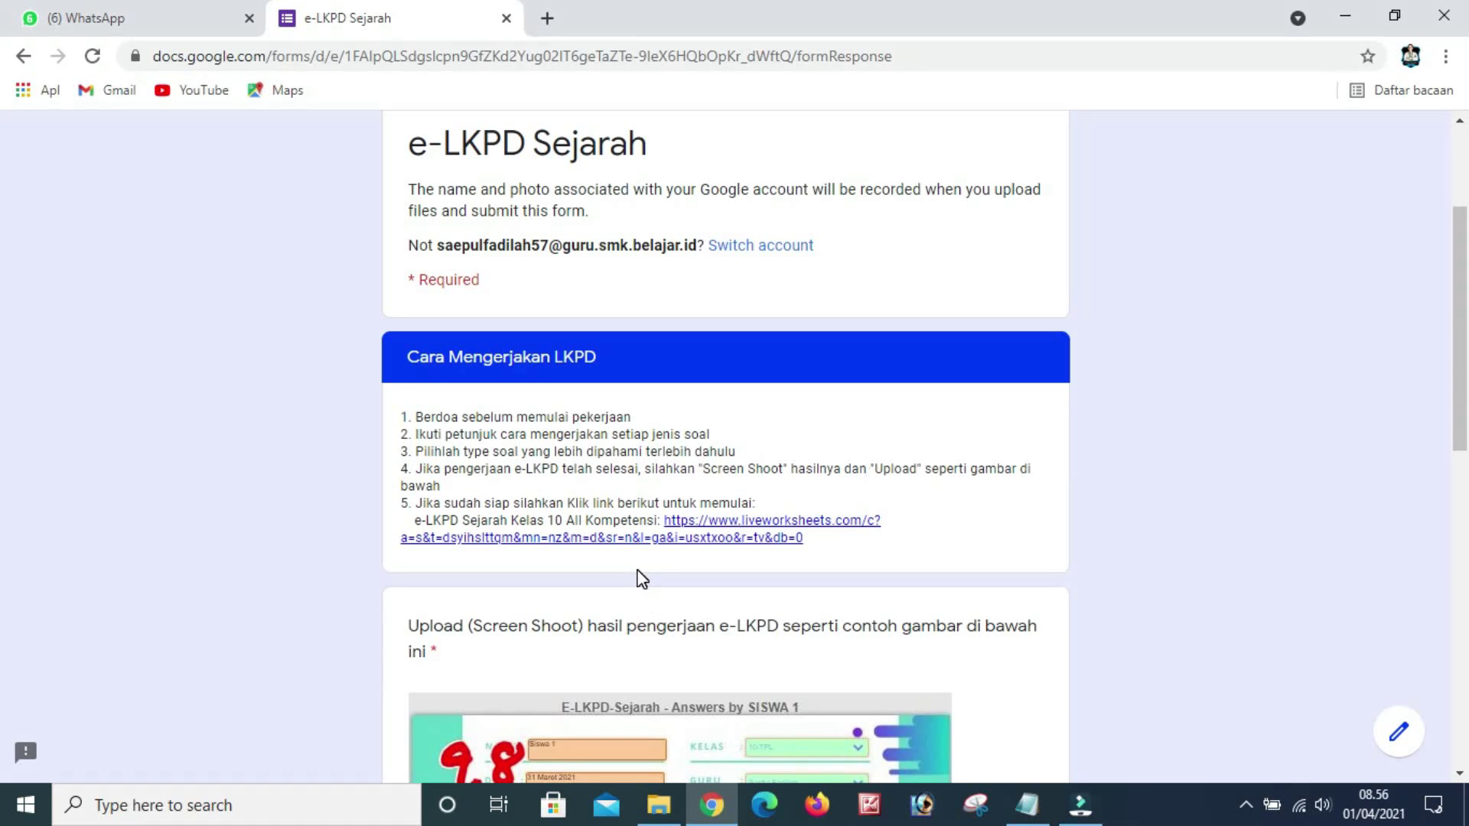
scroll(641, 580, down, 6)
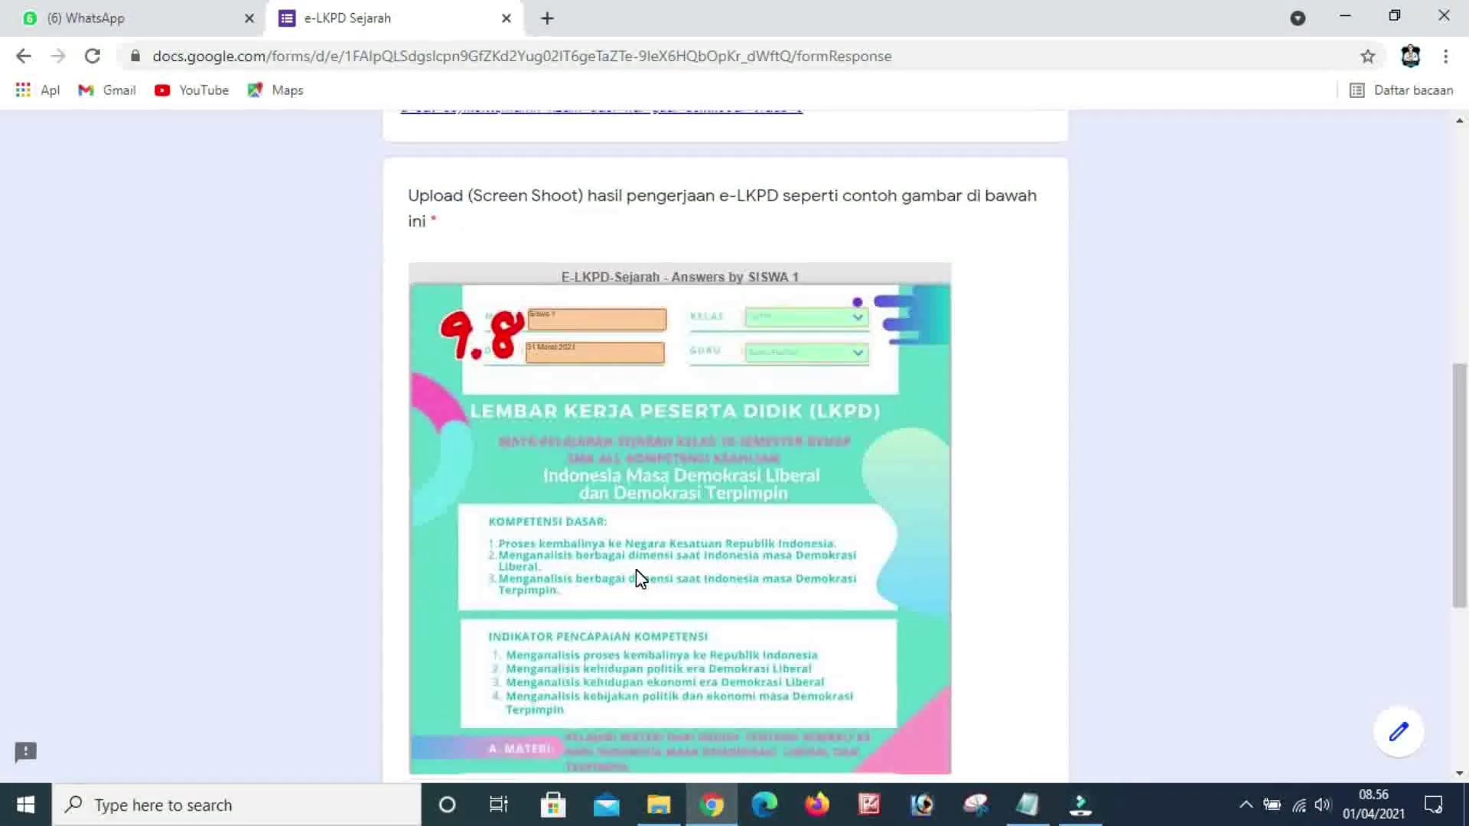
scroll(636, 569, down, 2)
scroll(636, 569, up, 3)
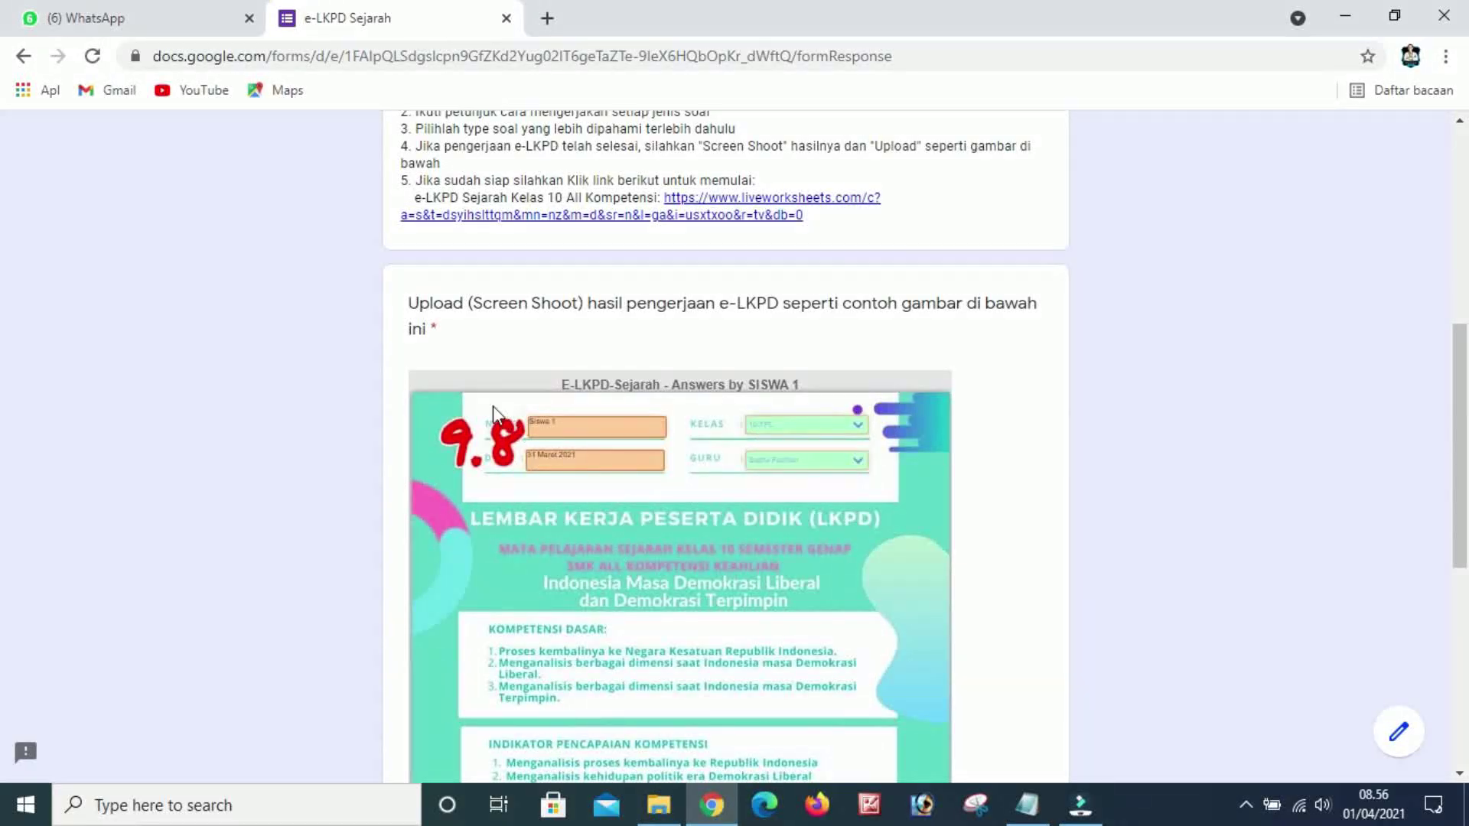
scroll(626, 488, up, 2)
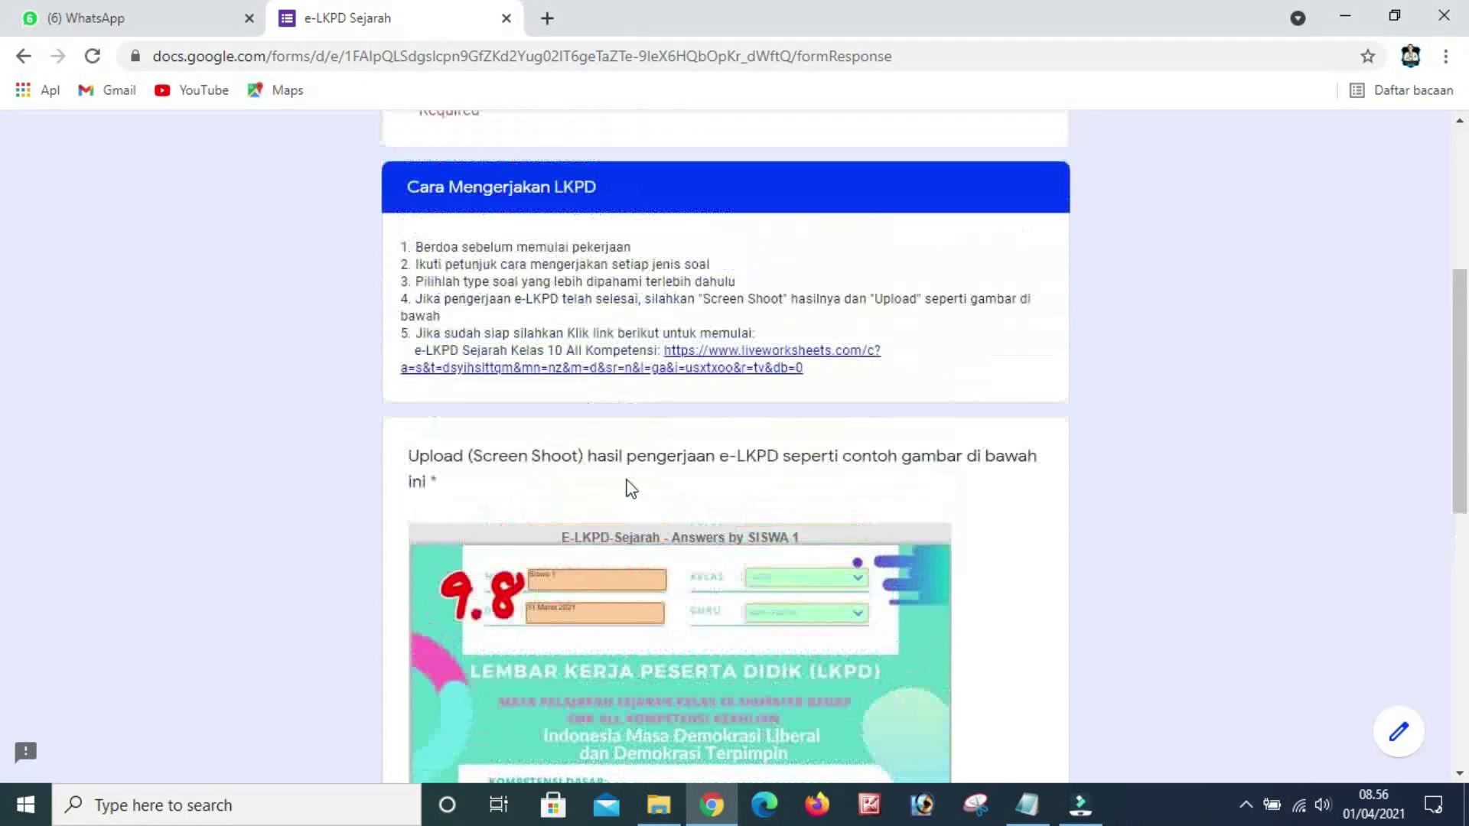
scroll(631, 488, up, 1)
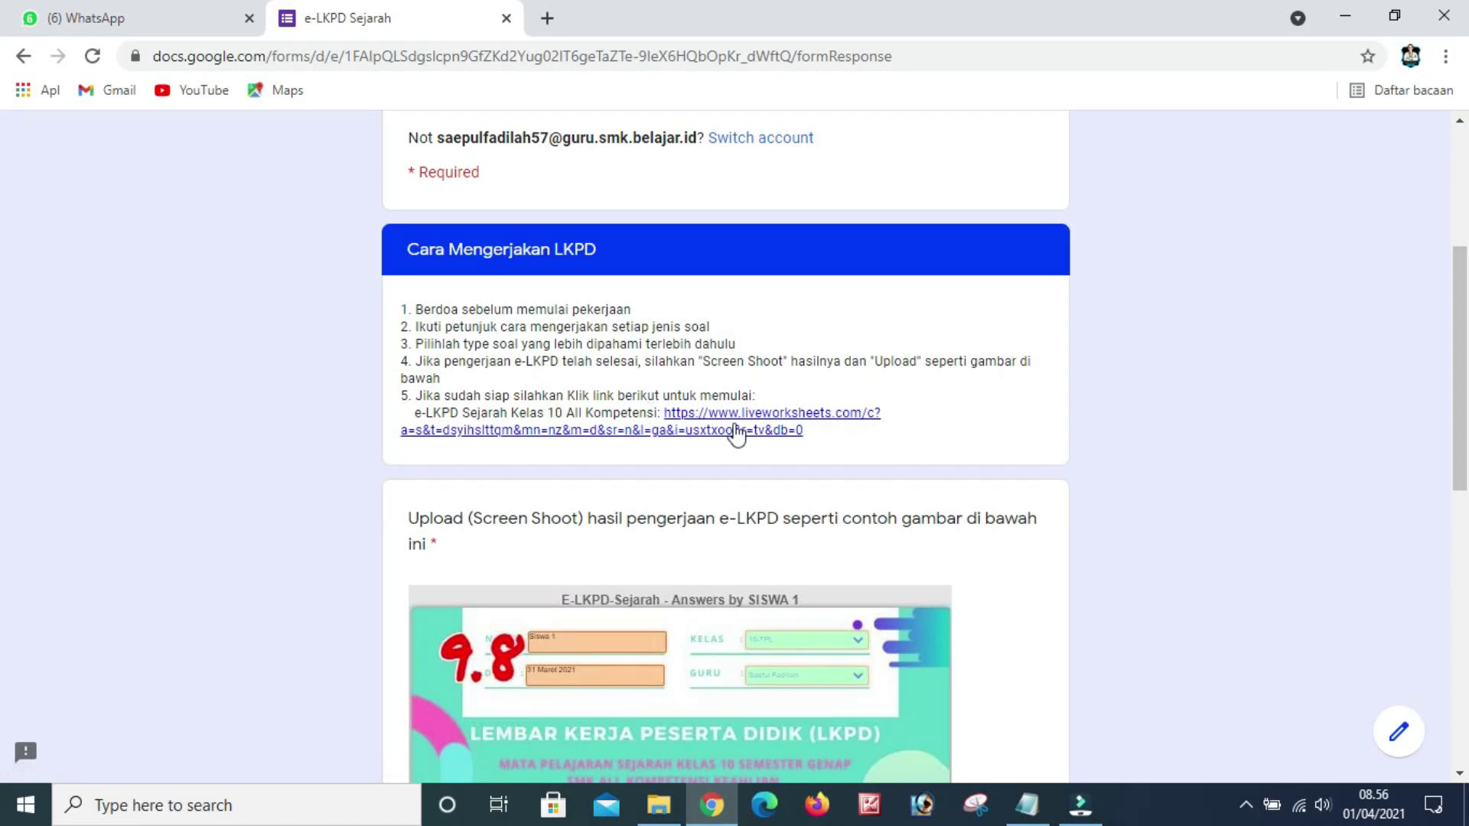
scroll(942, 626, down, 7)
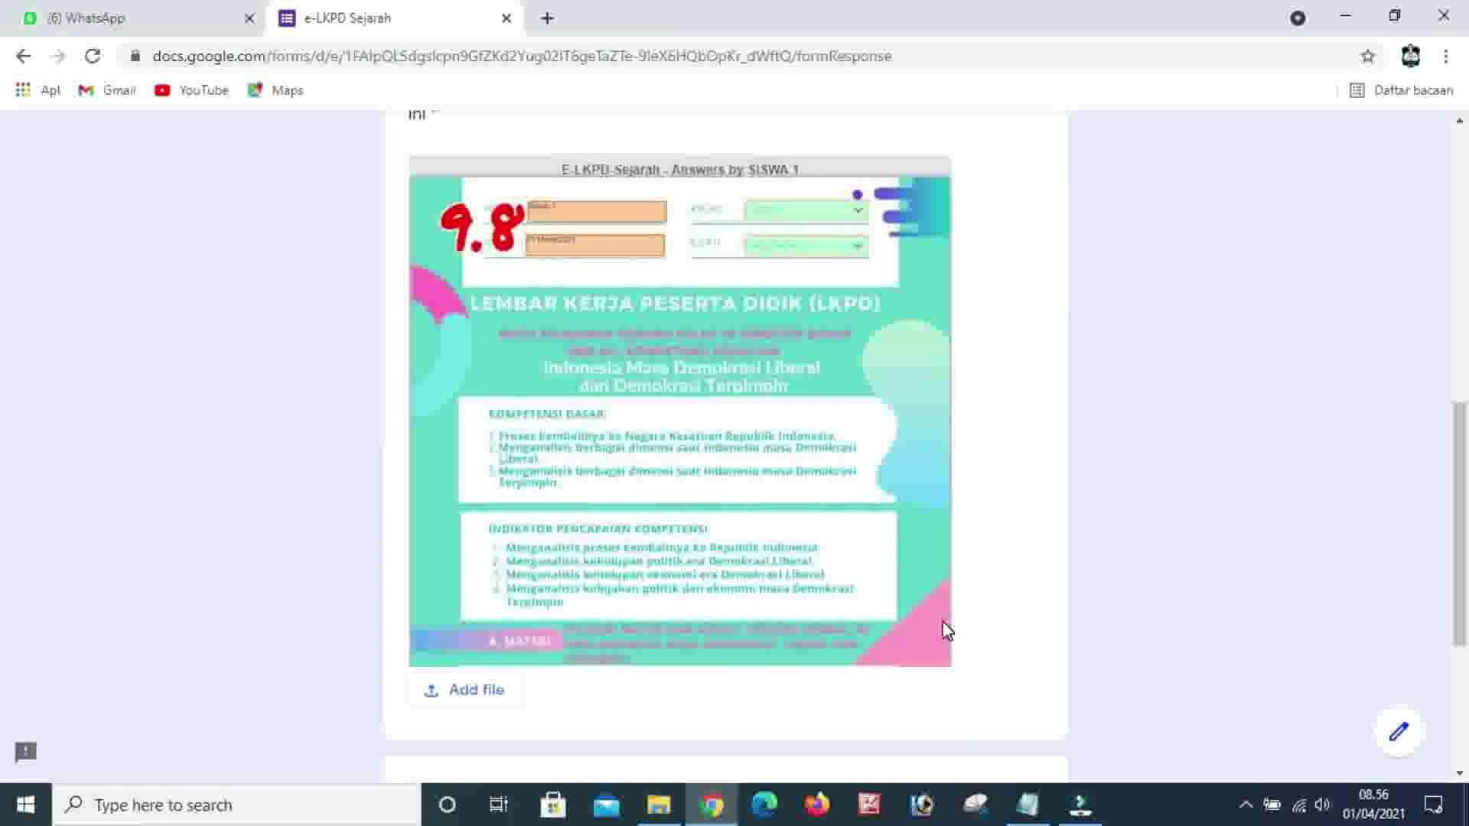
scroll(945, 630, up, 4)
scroll(943, 625, up, 3)
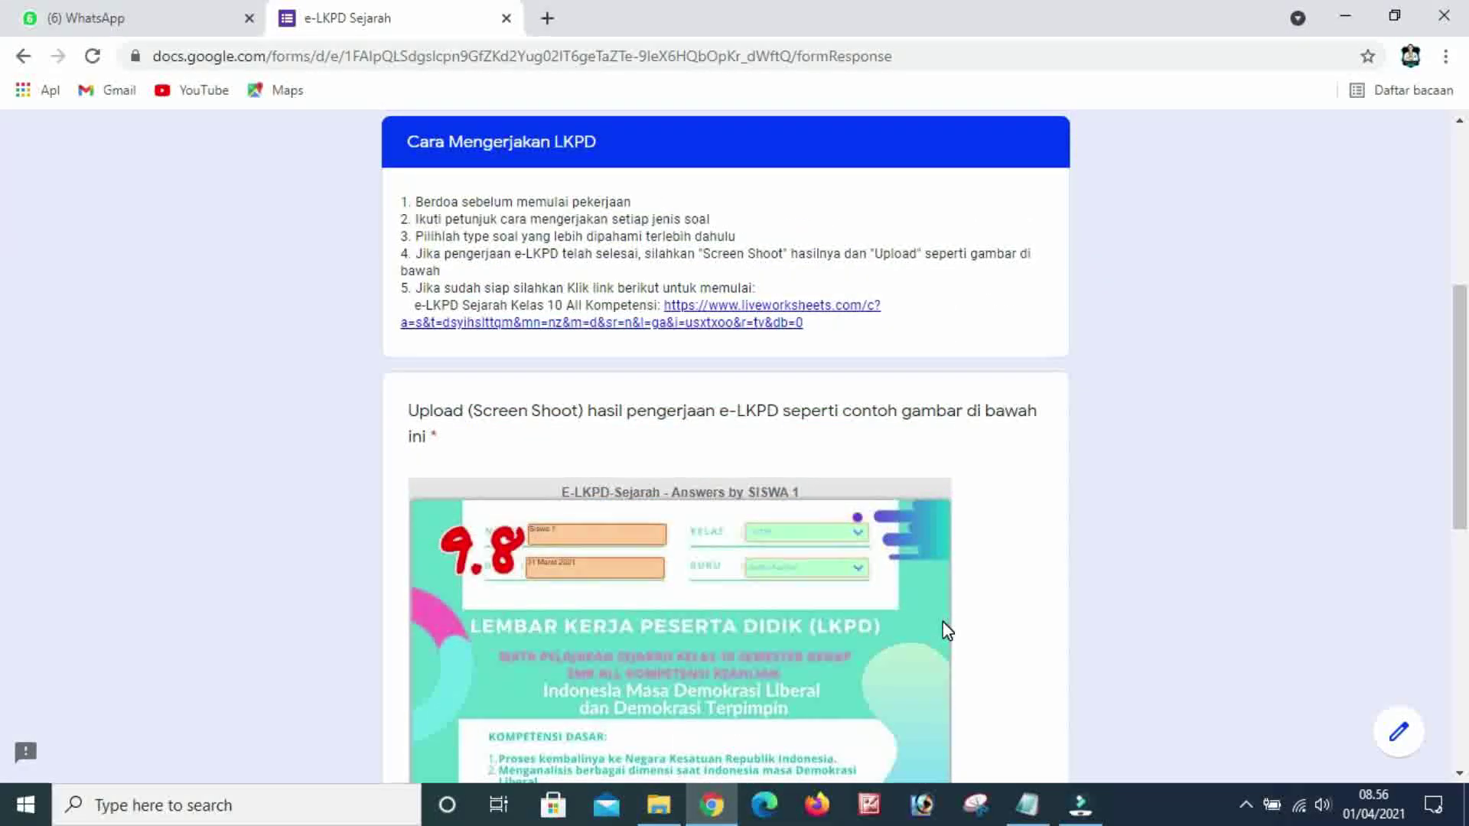
scroll(934, 625, down, 5)
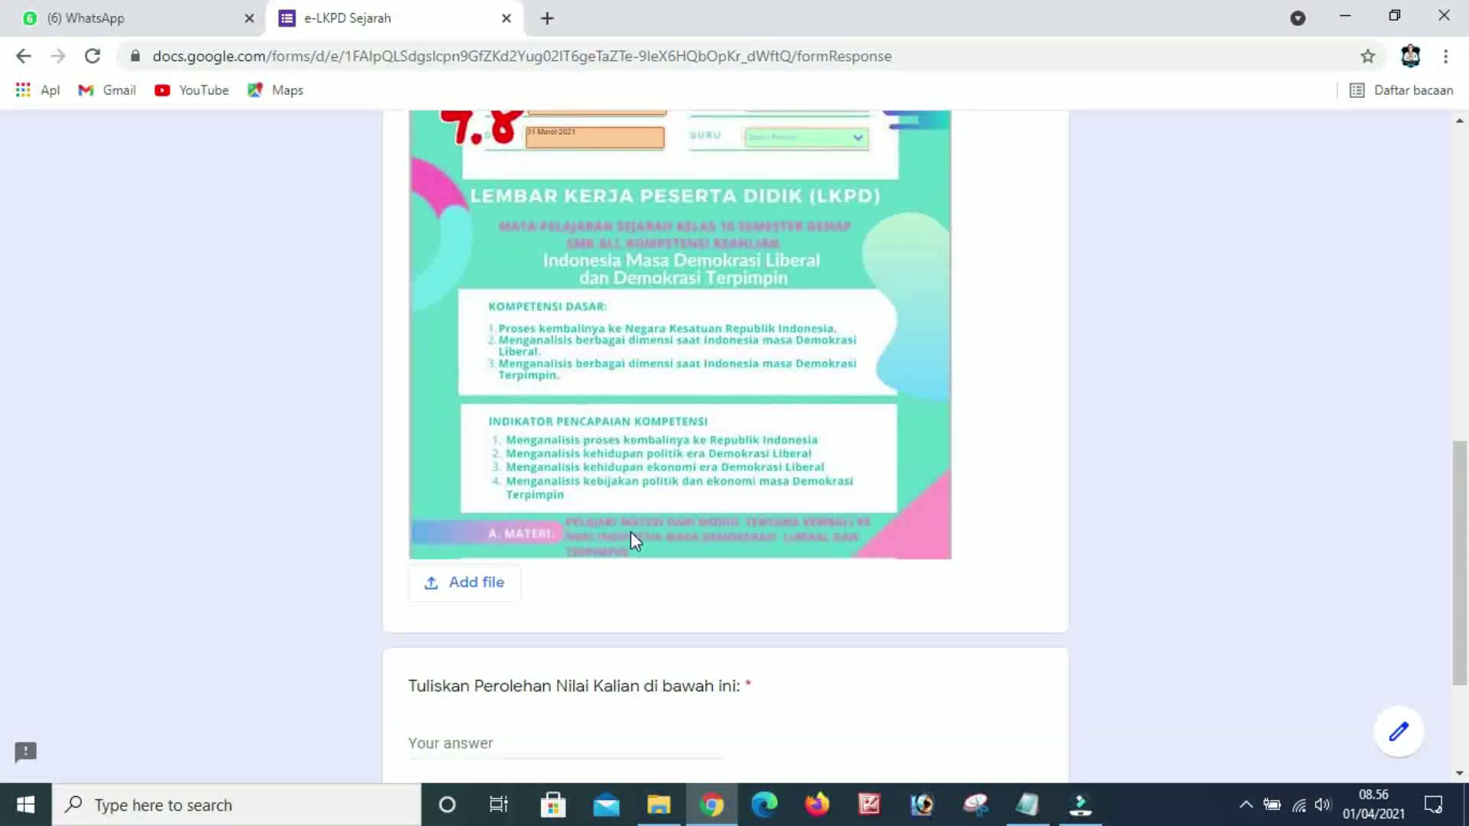
scroll(632, 534, up, 7)
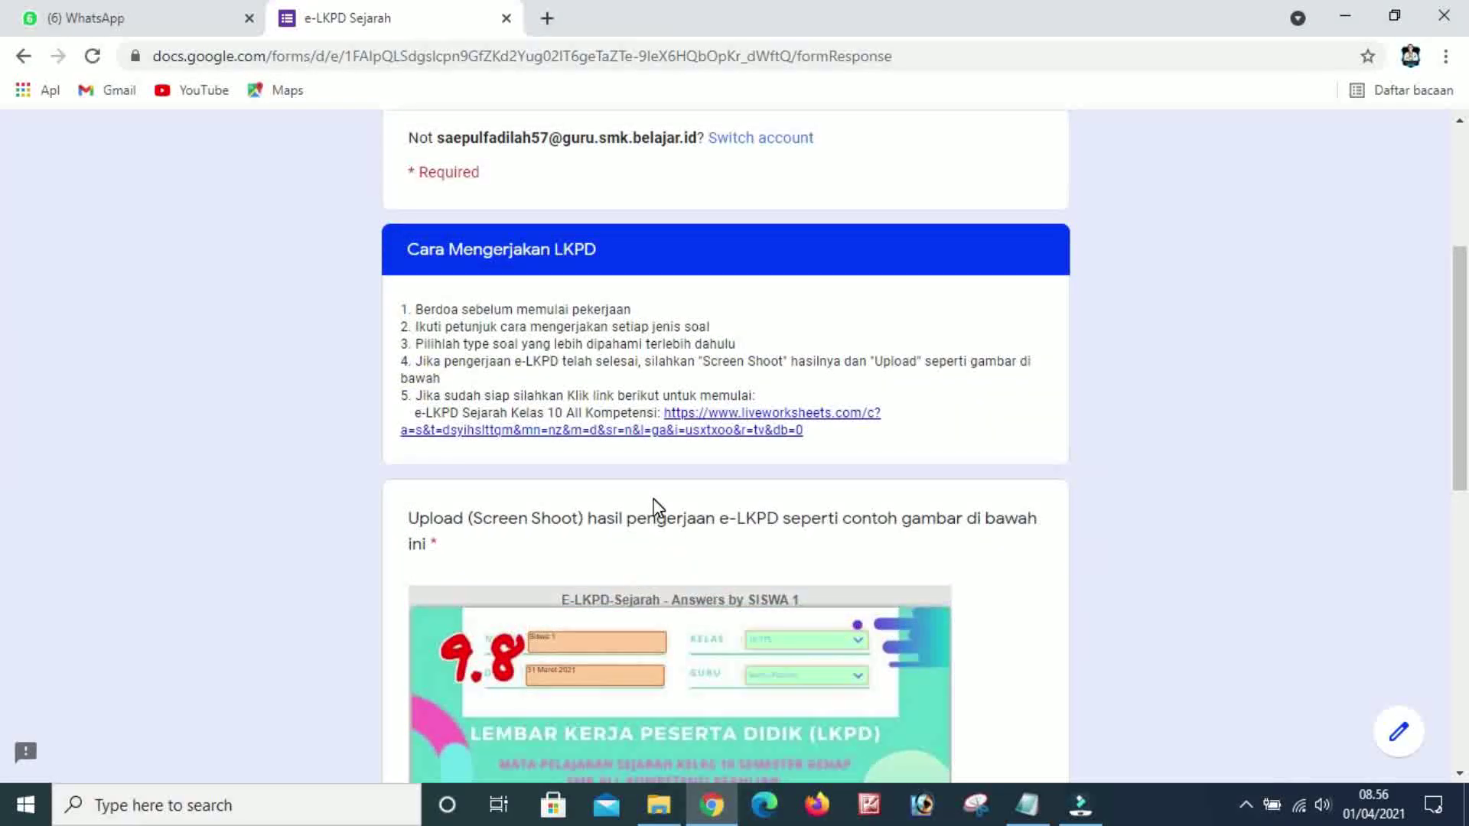
Open the linked Liveworksheets e-LKPD and fill in Siswa 3 as the name and 1 April 2021 as the date.
click(721, 429)
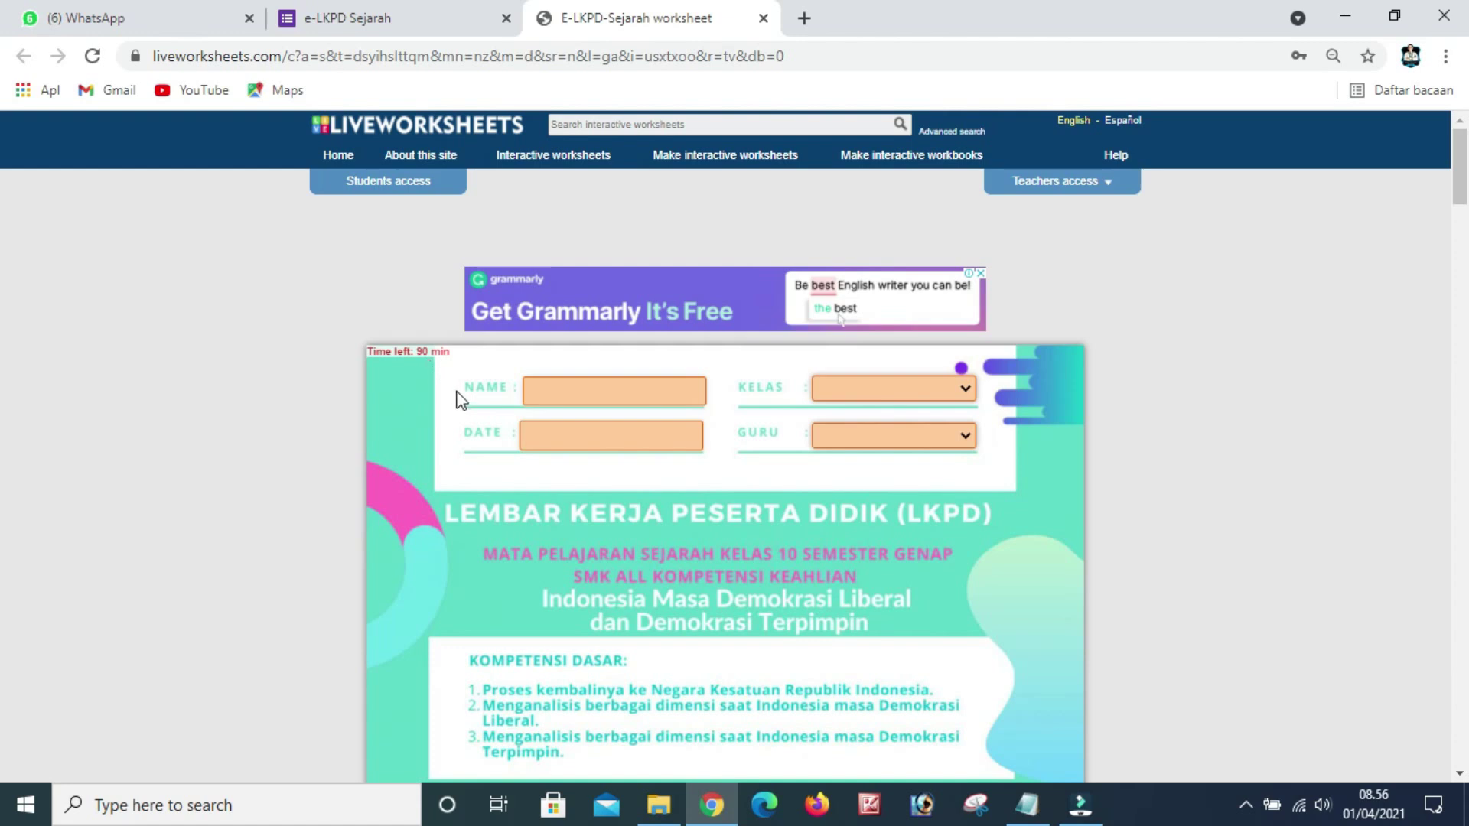
click(589, 387)
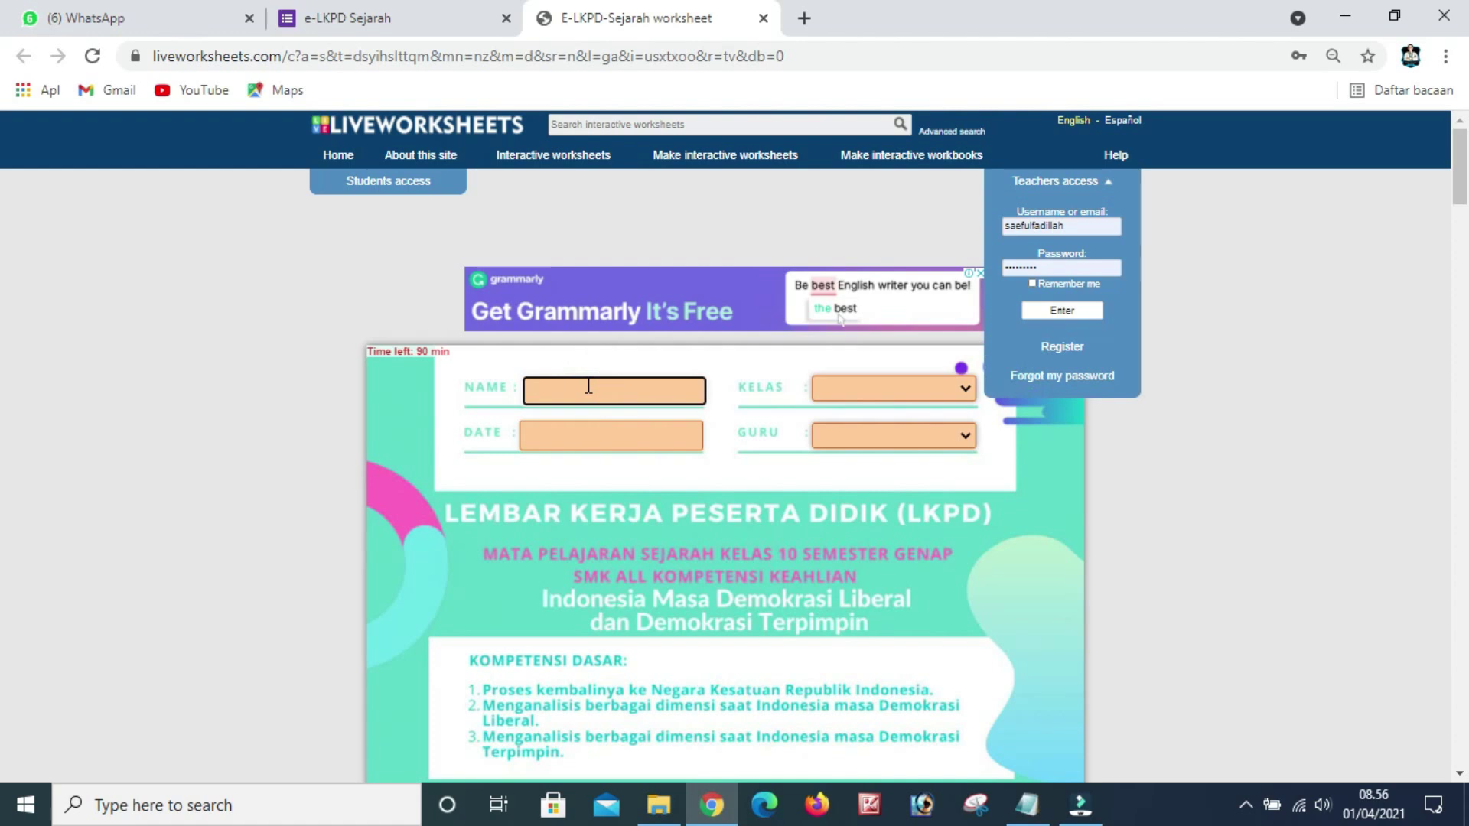
text(Siswa 3)
click(601, 438)
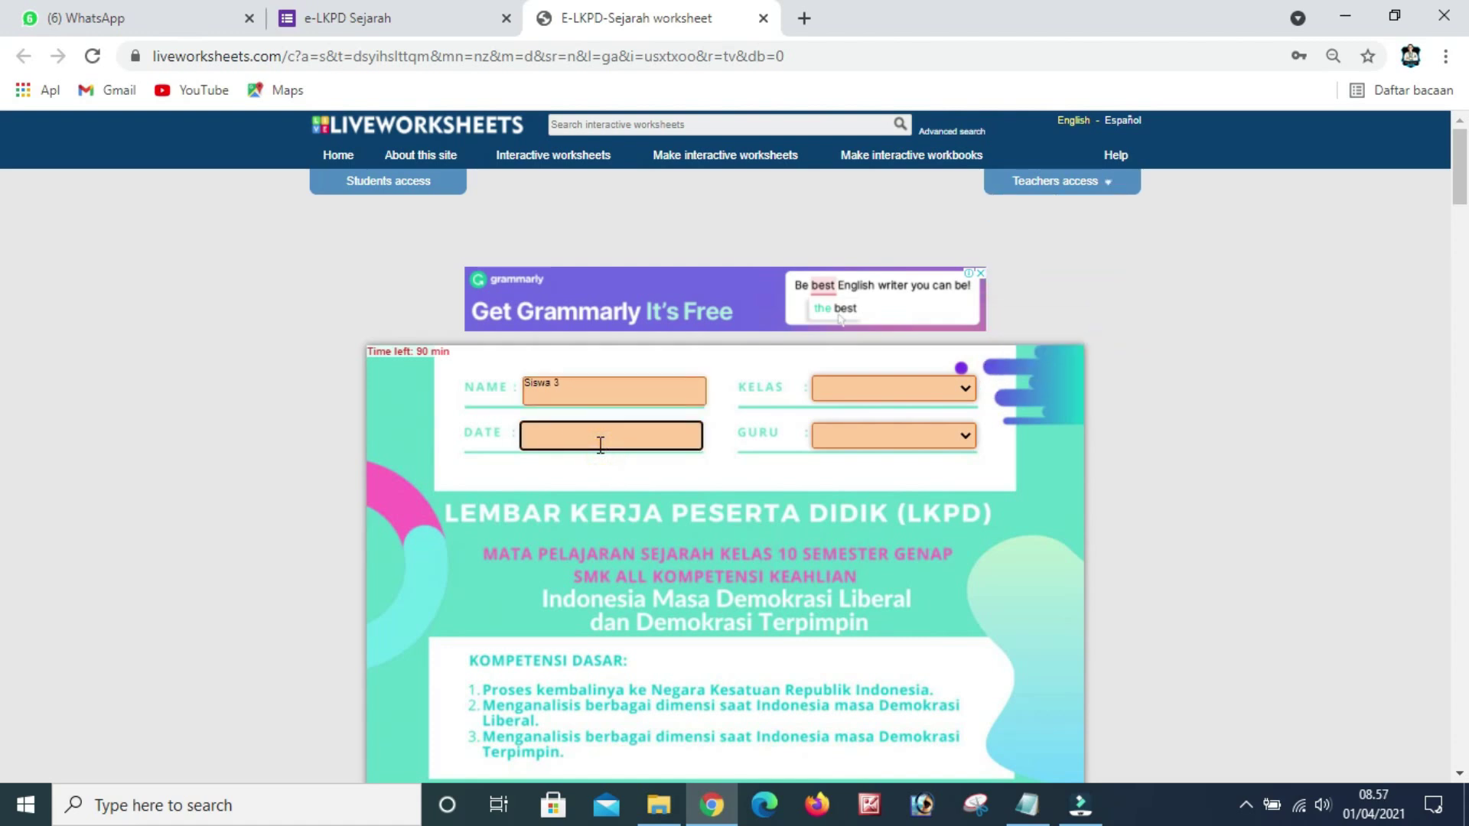
text(1 April 2021)
Set Kelas to 10-TPL and choose the teacher's name for Guru in the worksheet header.
click(966, 390)
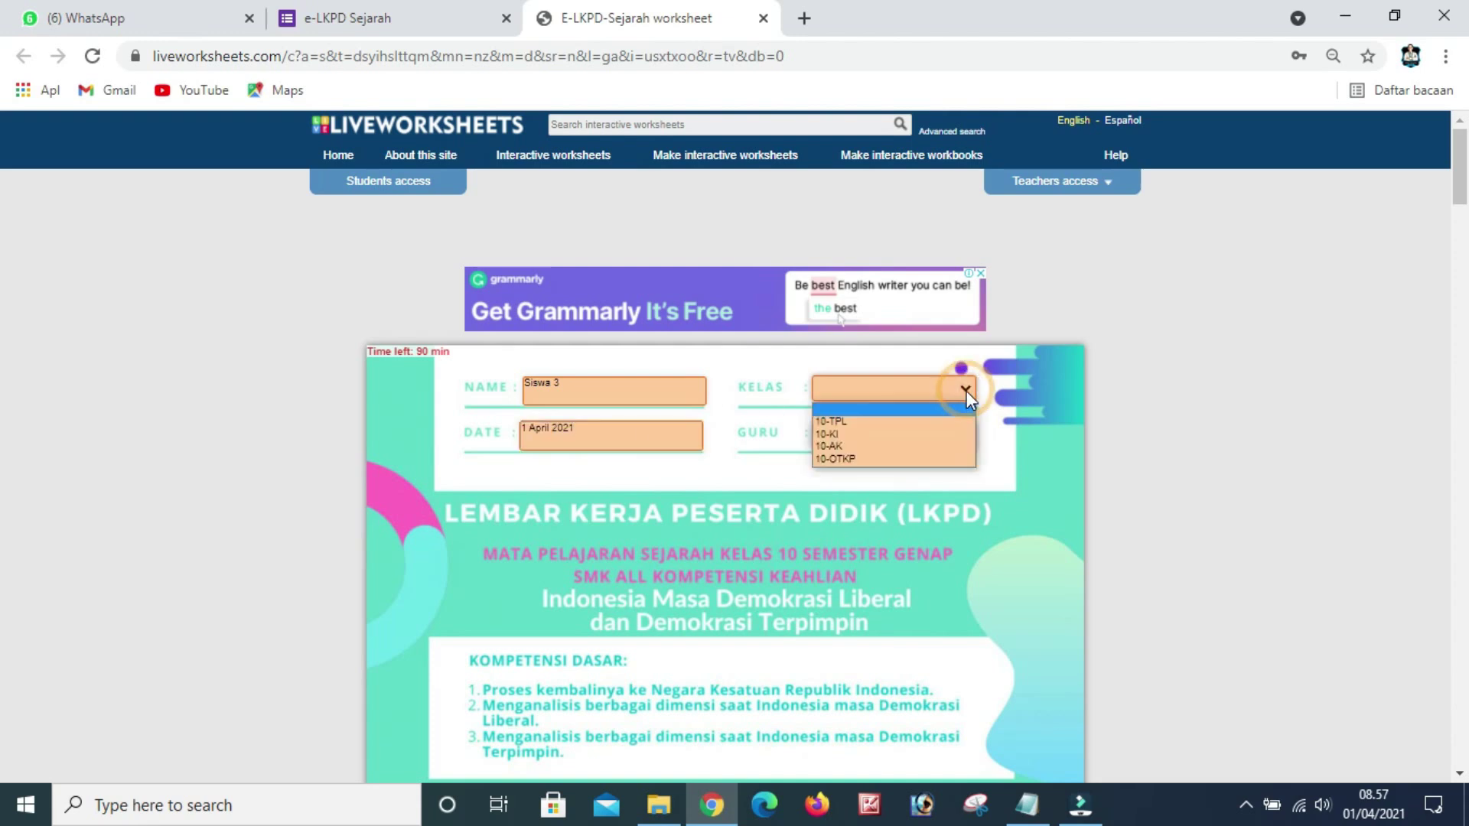
click(903, 422)
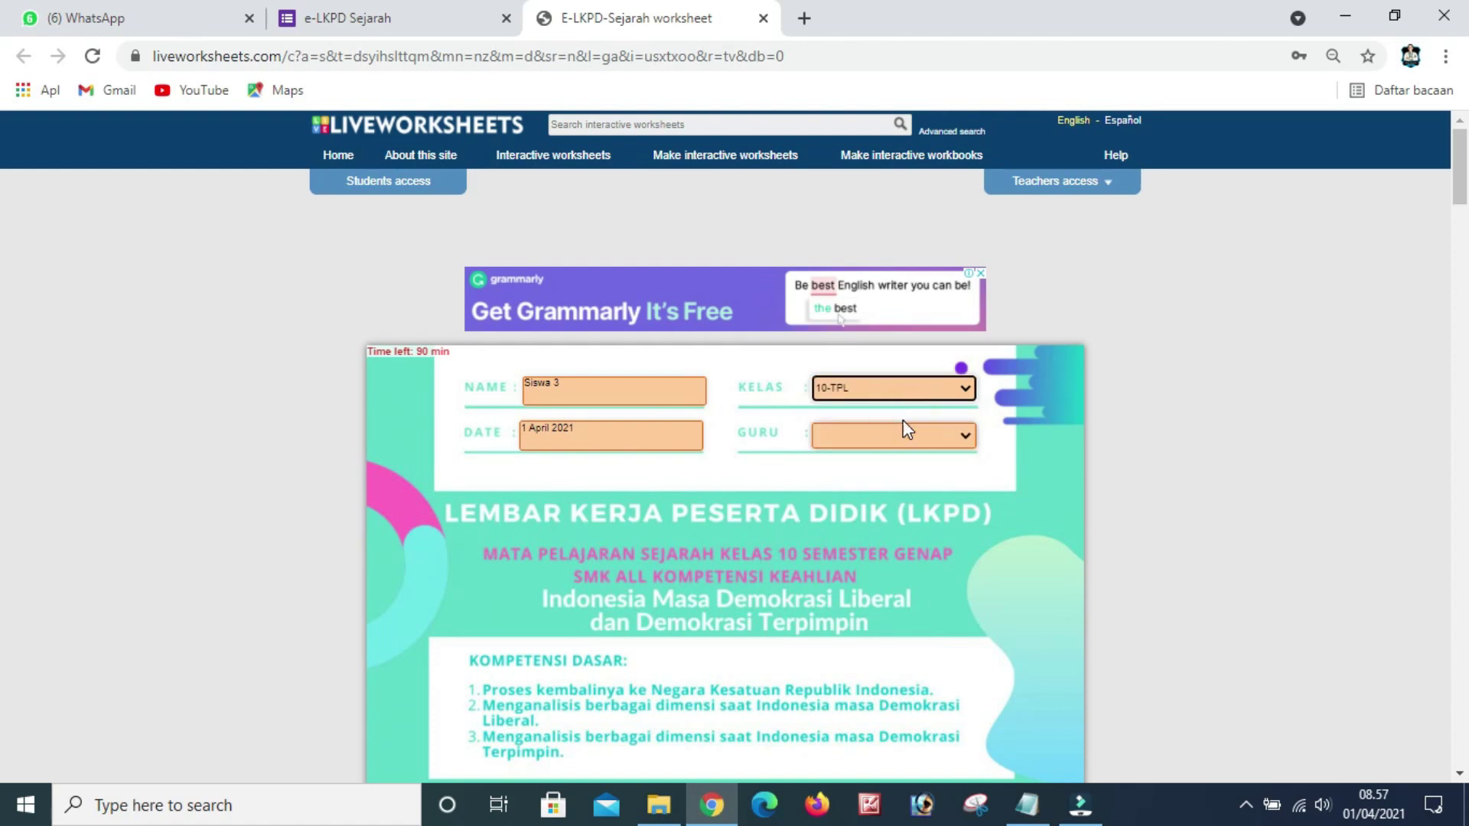
click(963, 436)
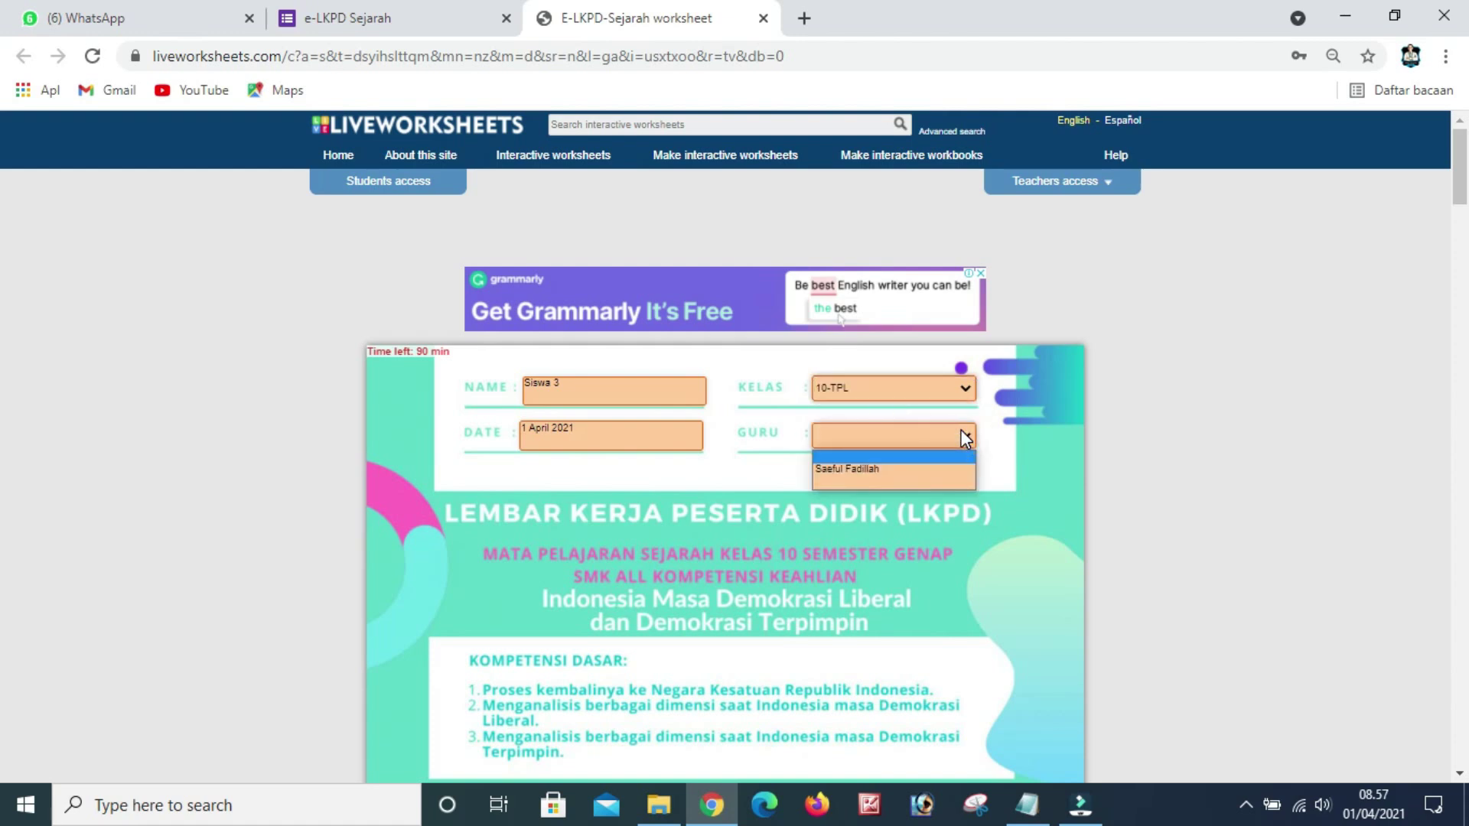
click(925, 466)
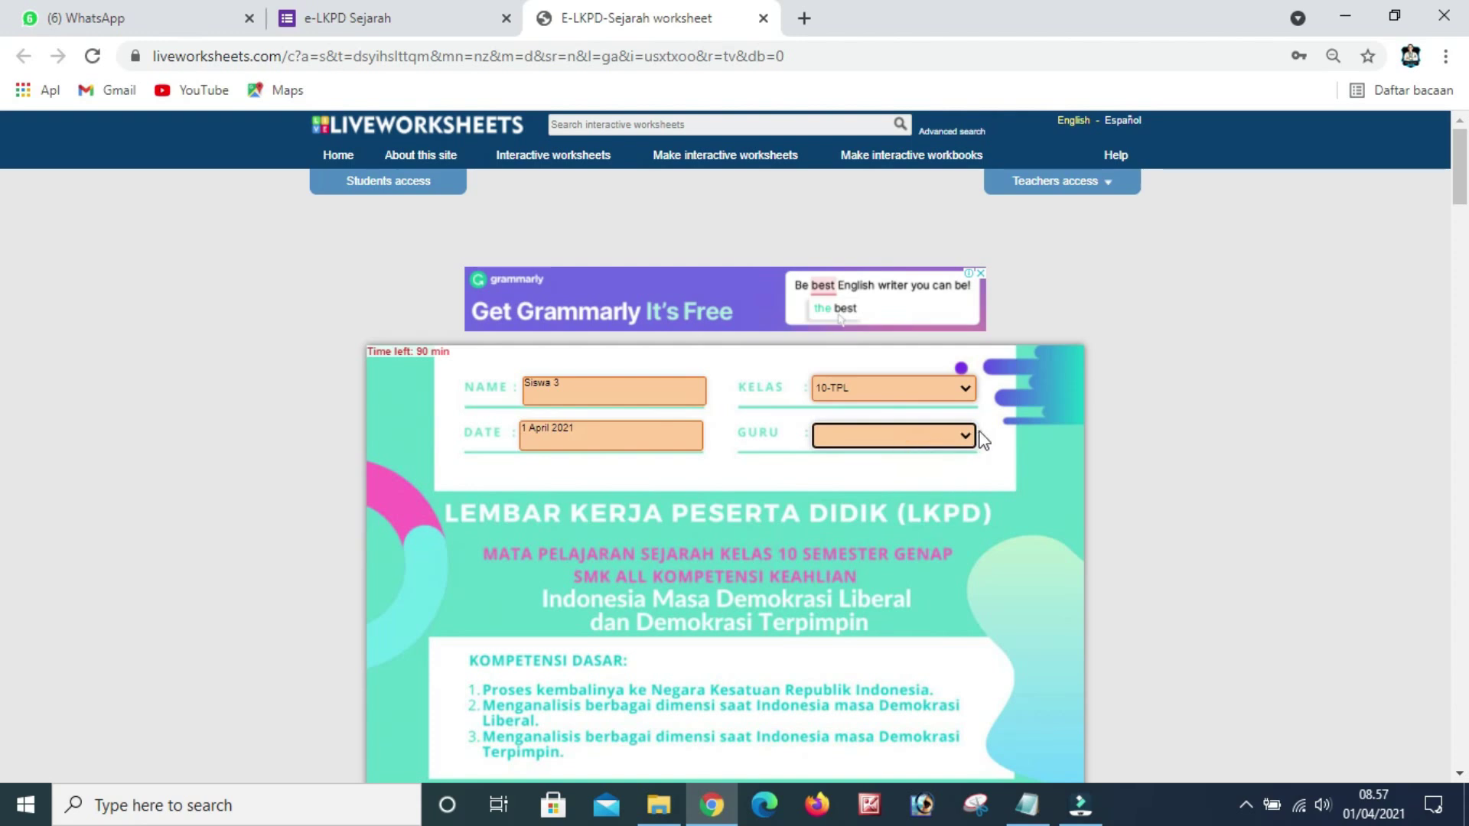
Examine the worksheet's Kompetensi Dasar, Indikator Pencapaian Kompetensi and Materi sections.
scroll(909, 453, down, 3)
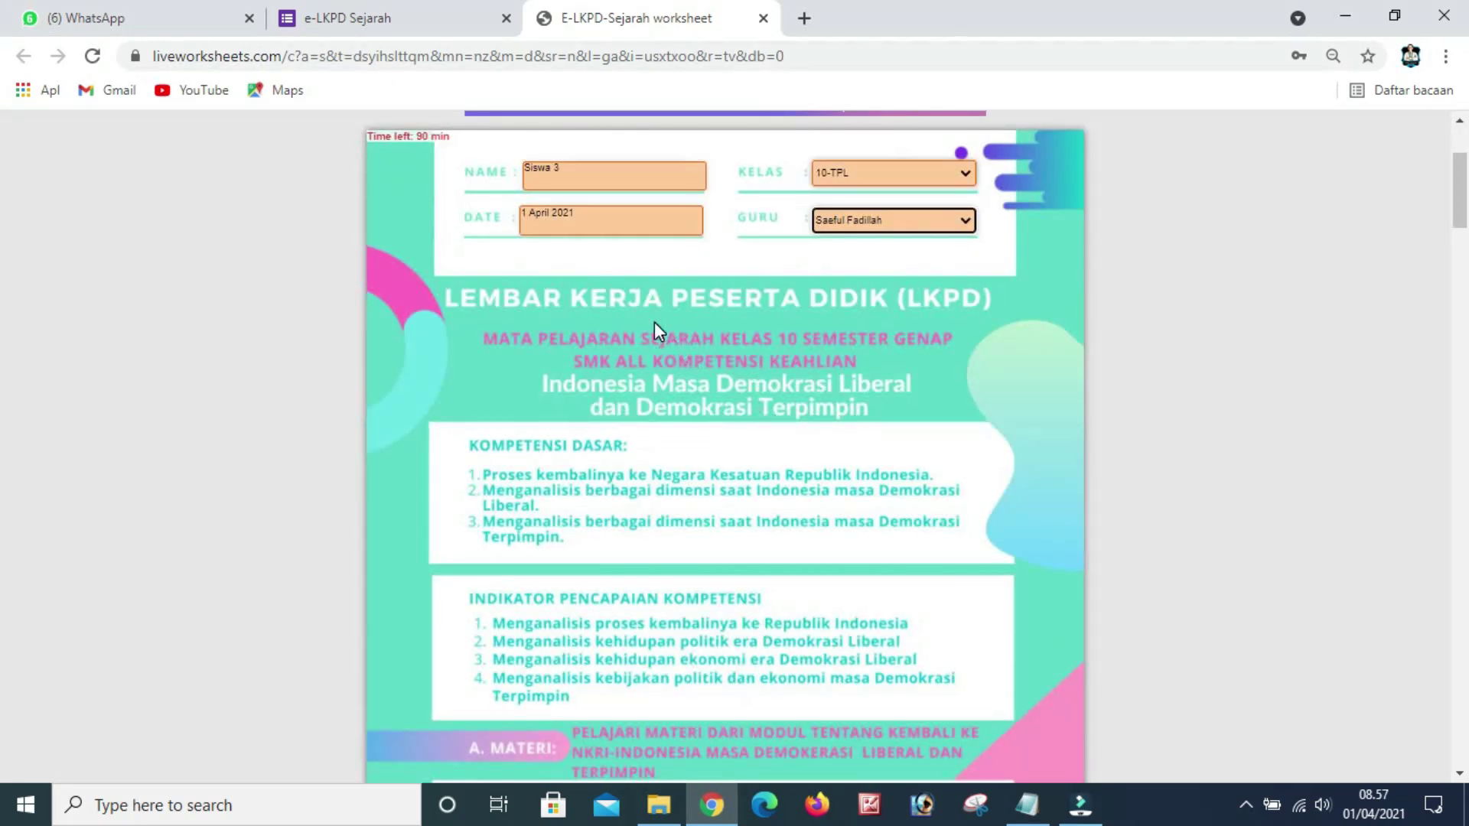
scroll(675, 332, down, 2)
scroll(568, 407, down, 2)
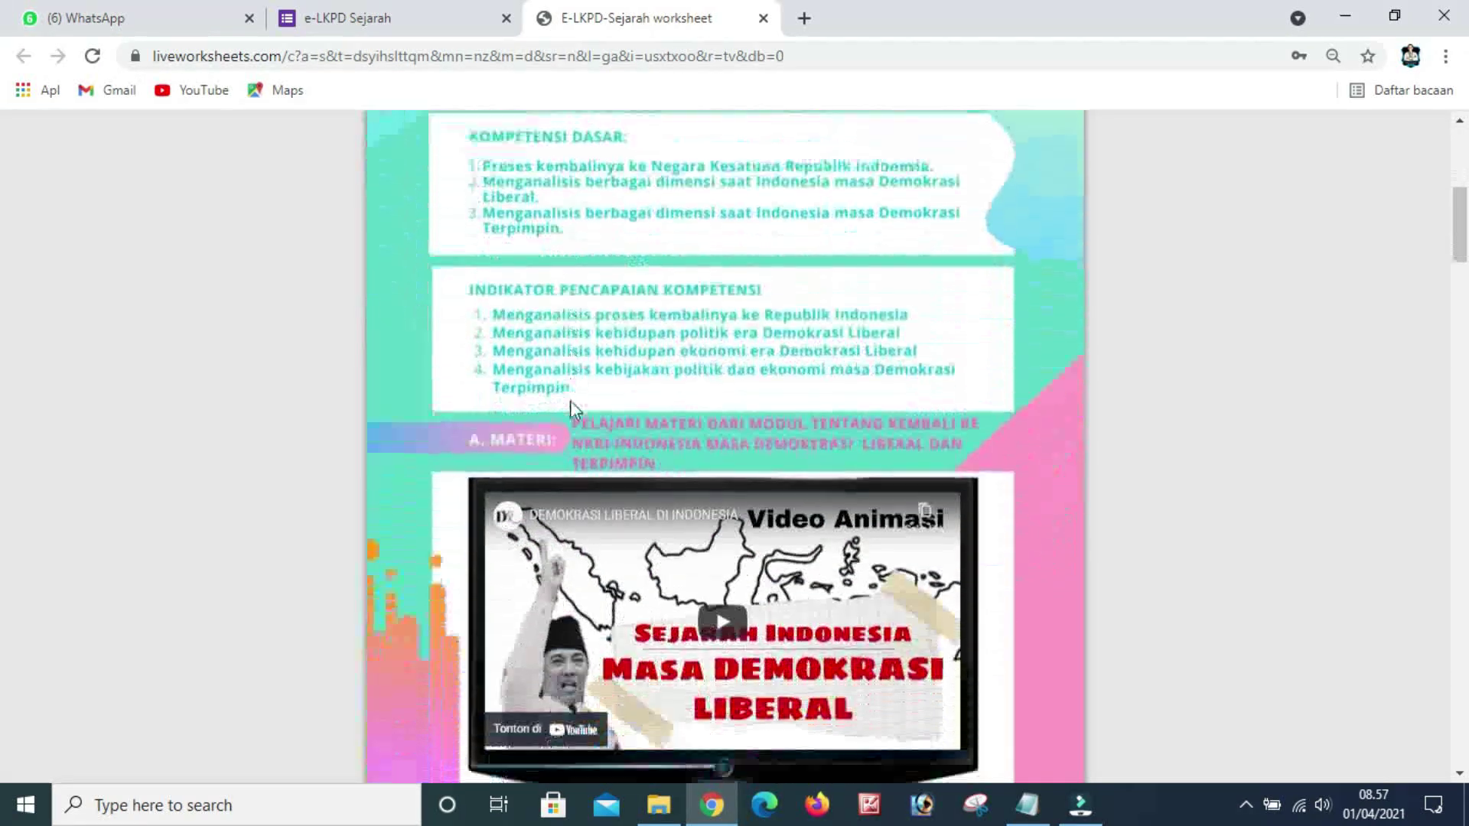
scroll(670, 360, down, 3)
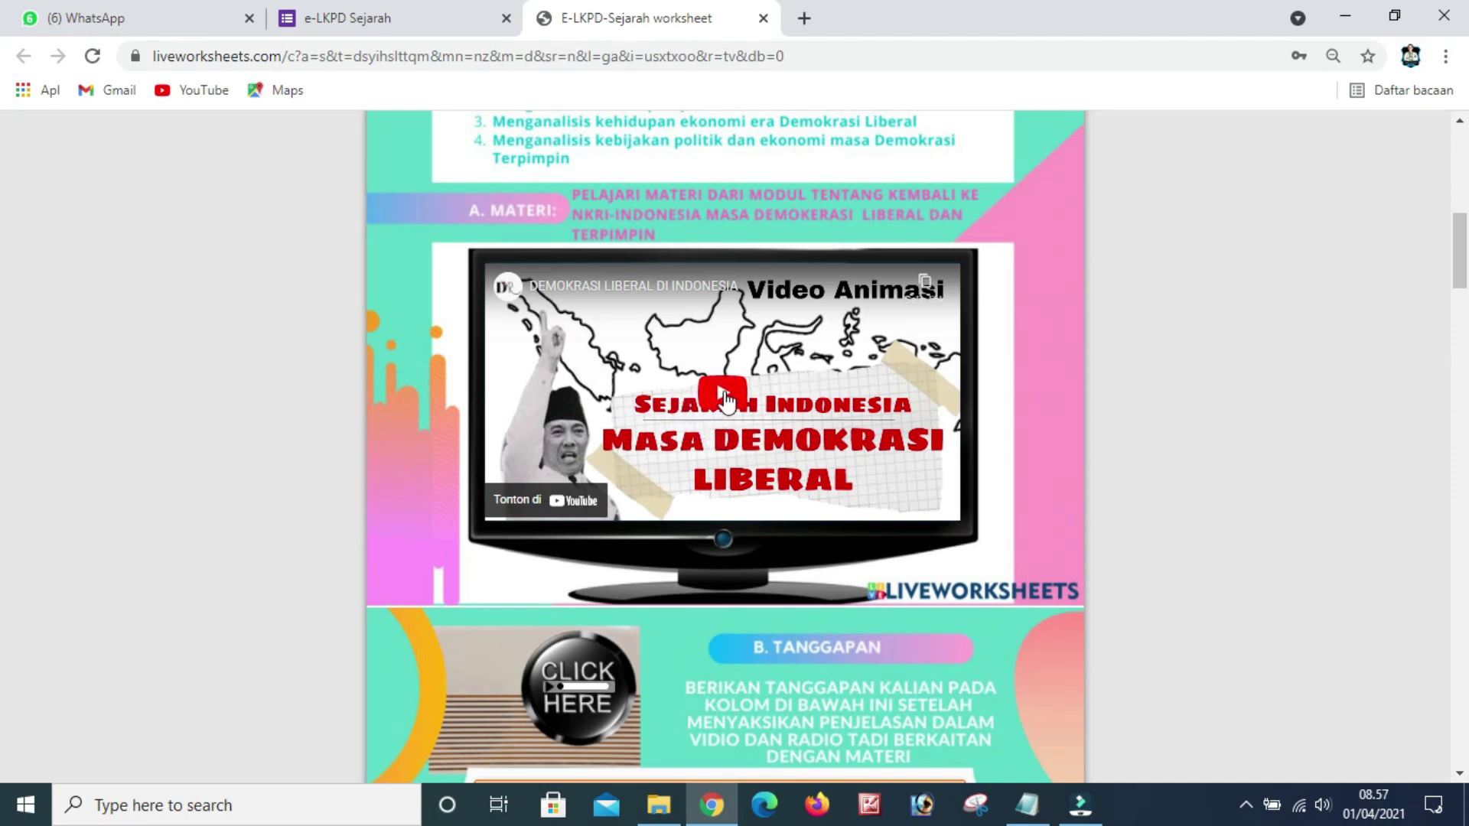
scroll(727, 398, up, 4)
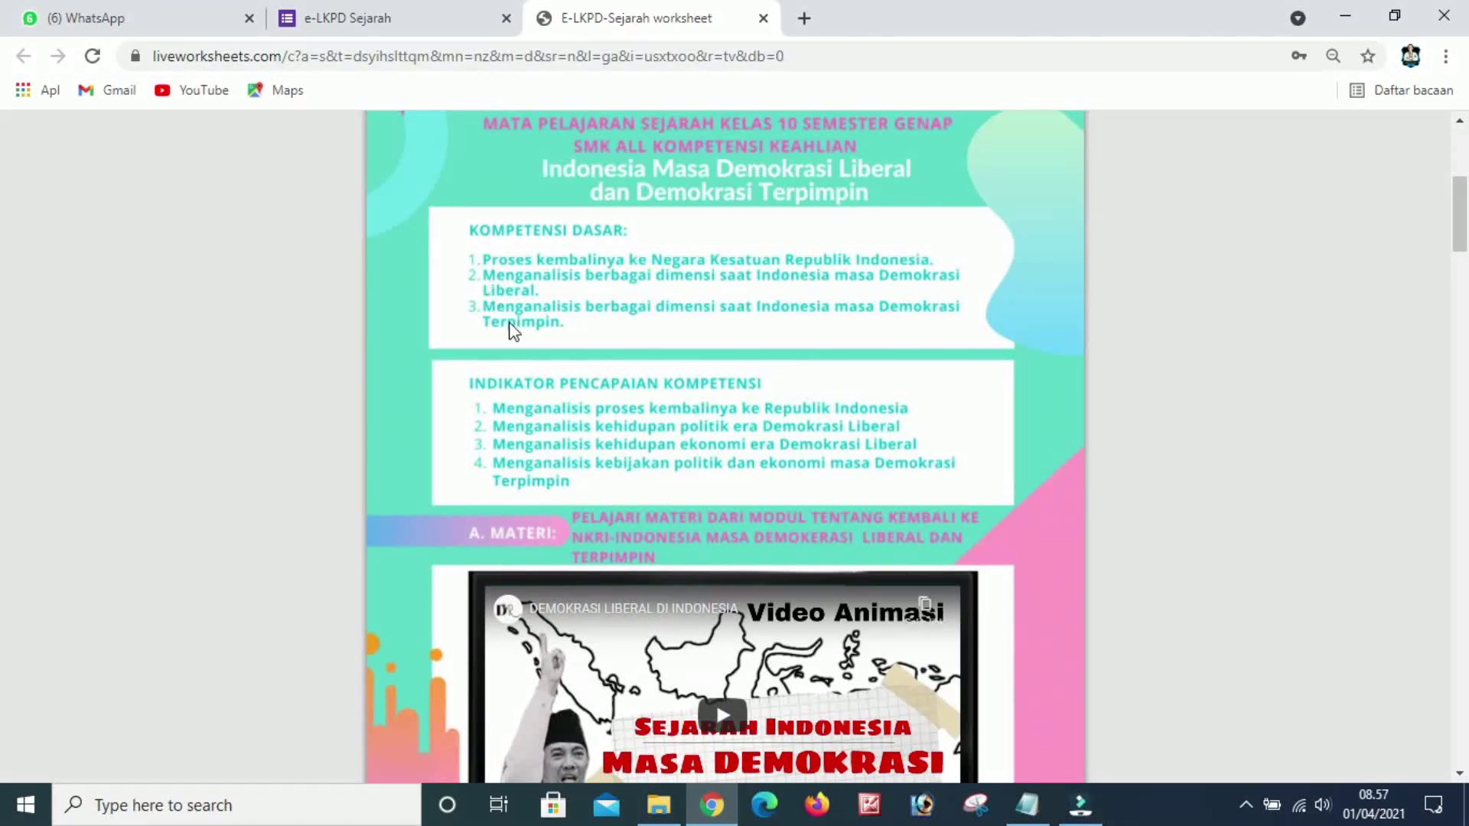
scroll(595, 448, down, 3)
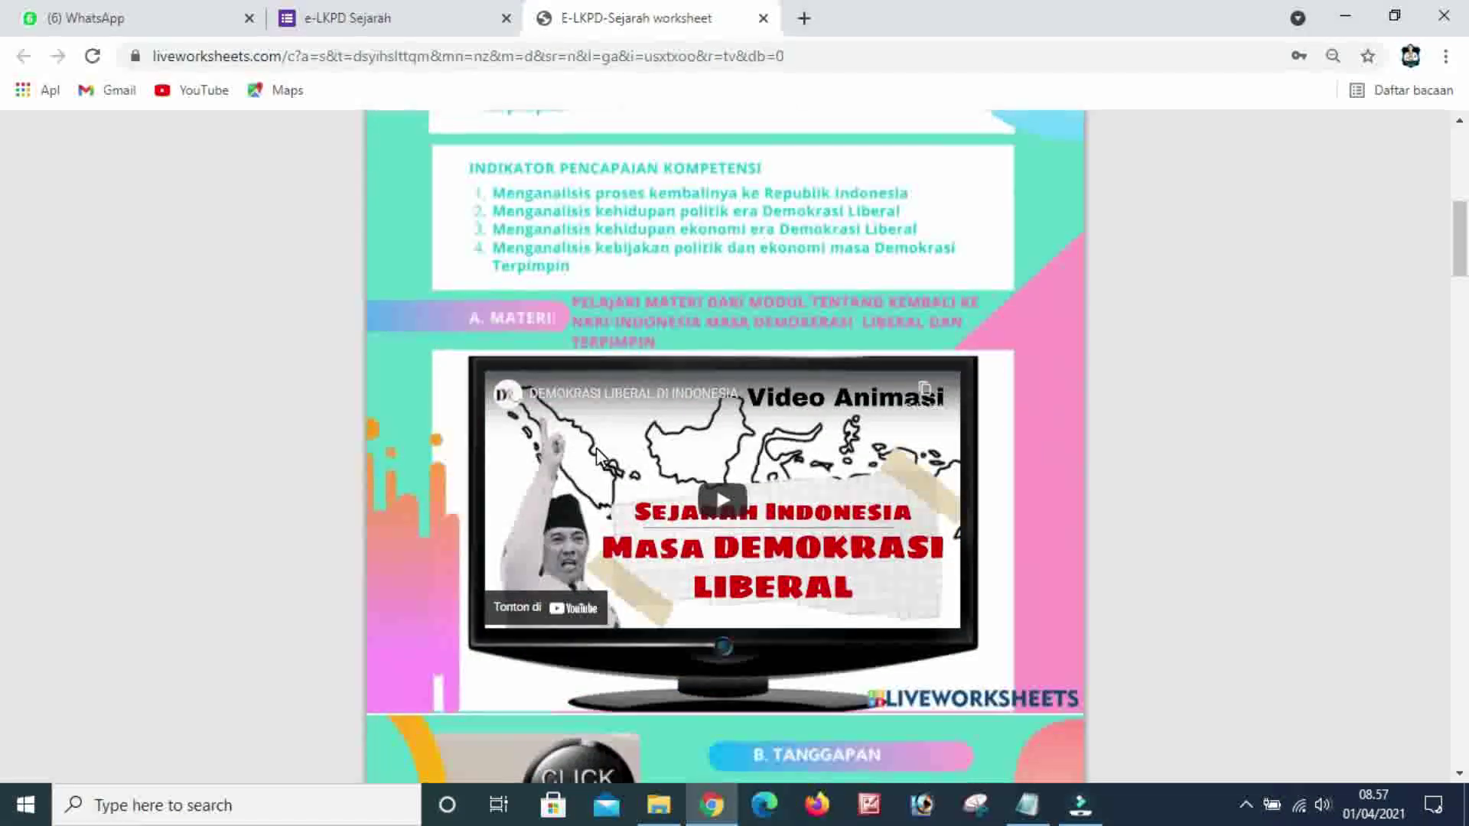
scroll(596, 449, up, 1)
scroll(596, 450, down, 2)
Play the start of the Demokrasi Liberal di Indonesia video, pause it and dismiss the suggested videos.
click(595, 448)
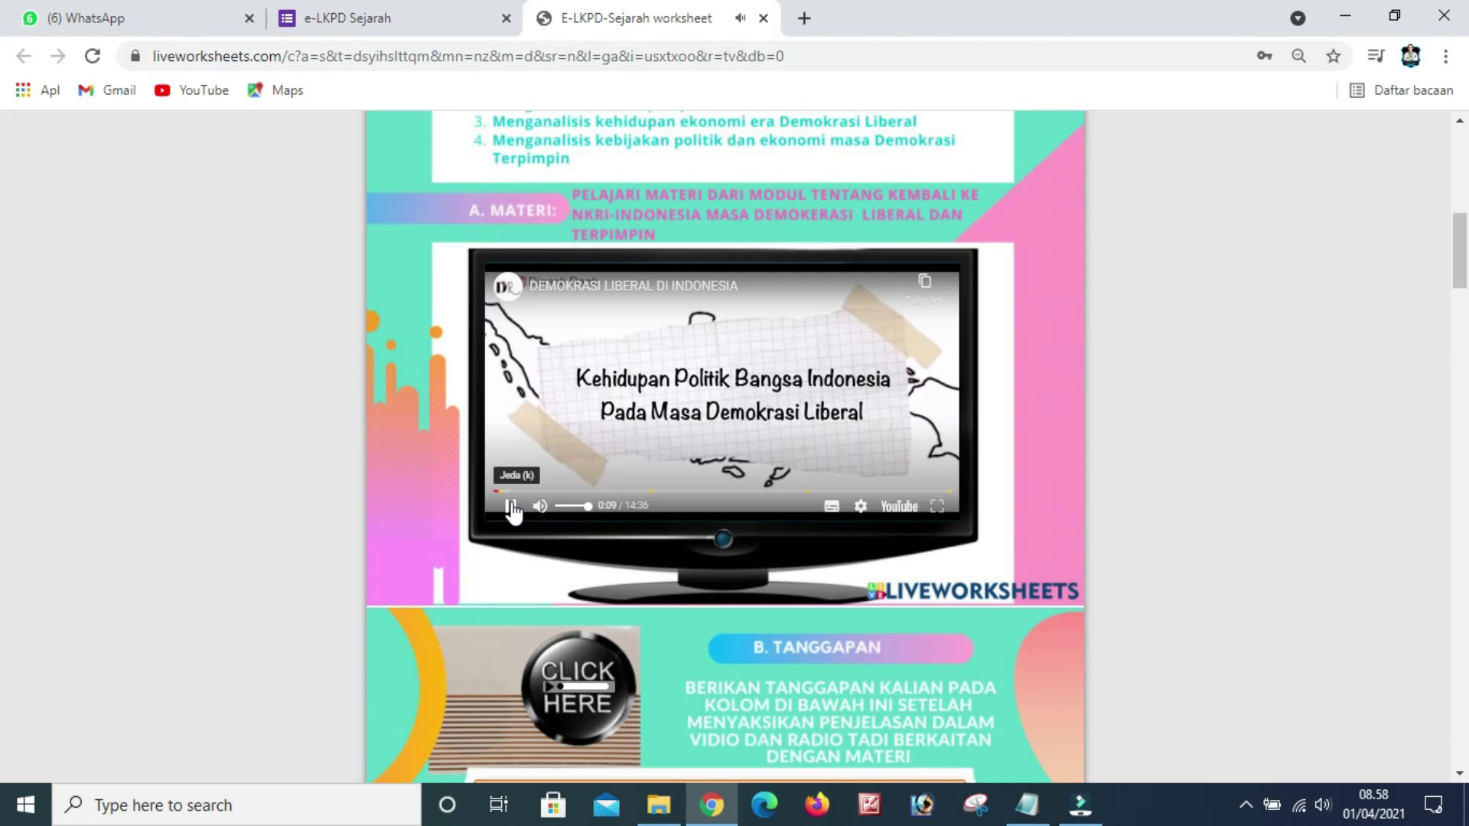
click(511, 506)
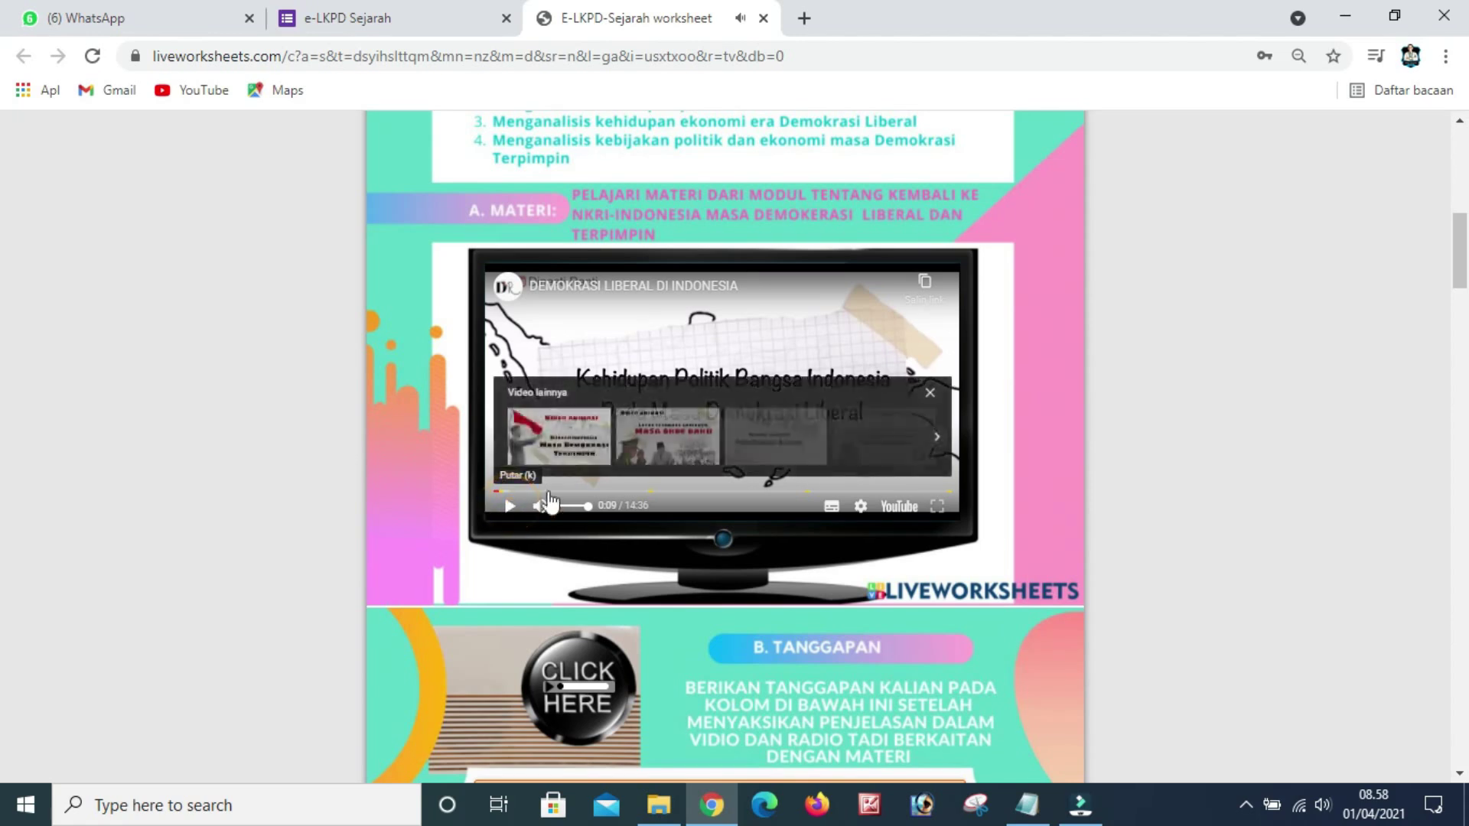
click(929, 397)
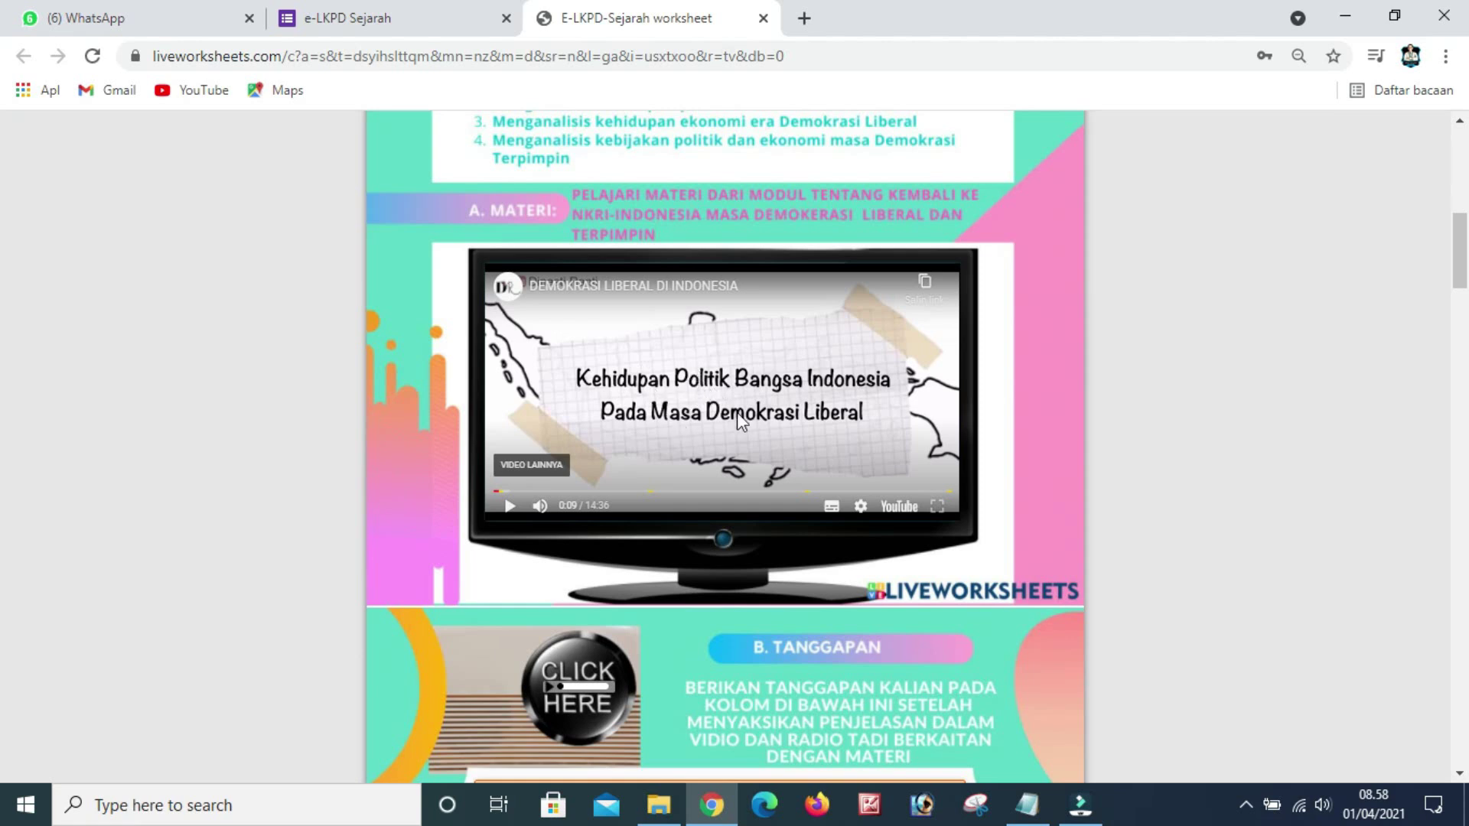
Try the CLICK HERE media element in section B. Tanggapan and look over the response area.
scroll(731, 413, down, 3)
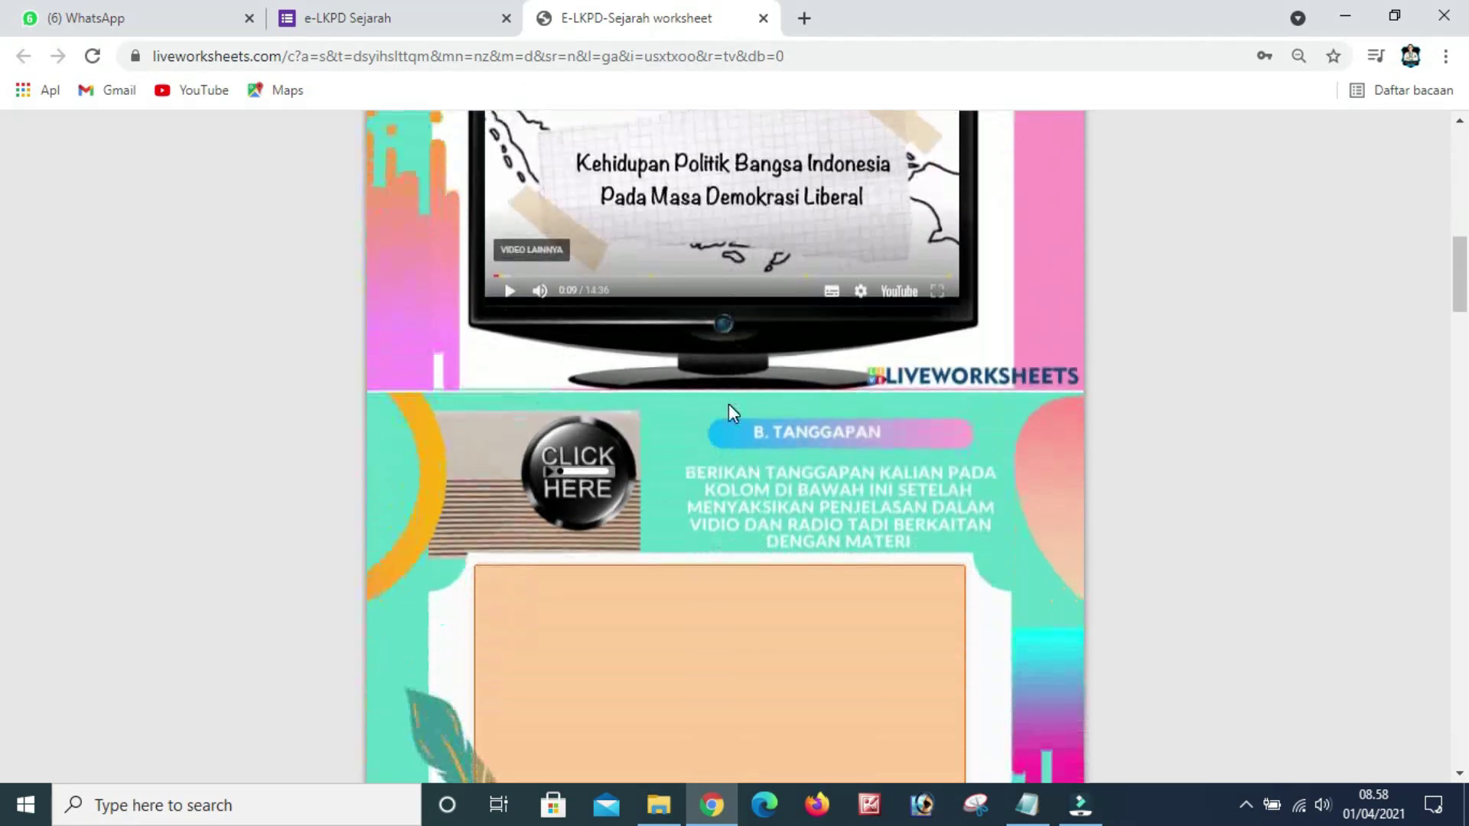
scroll(661, 430, down, 2)
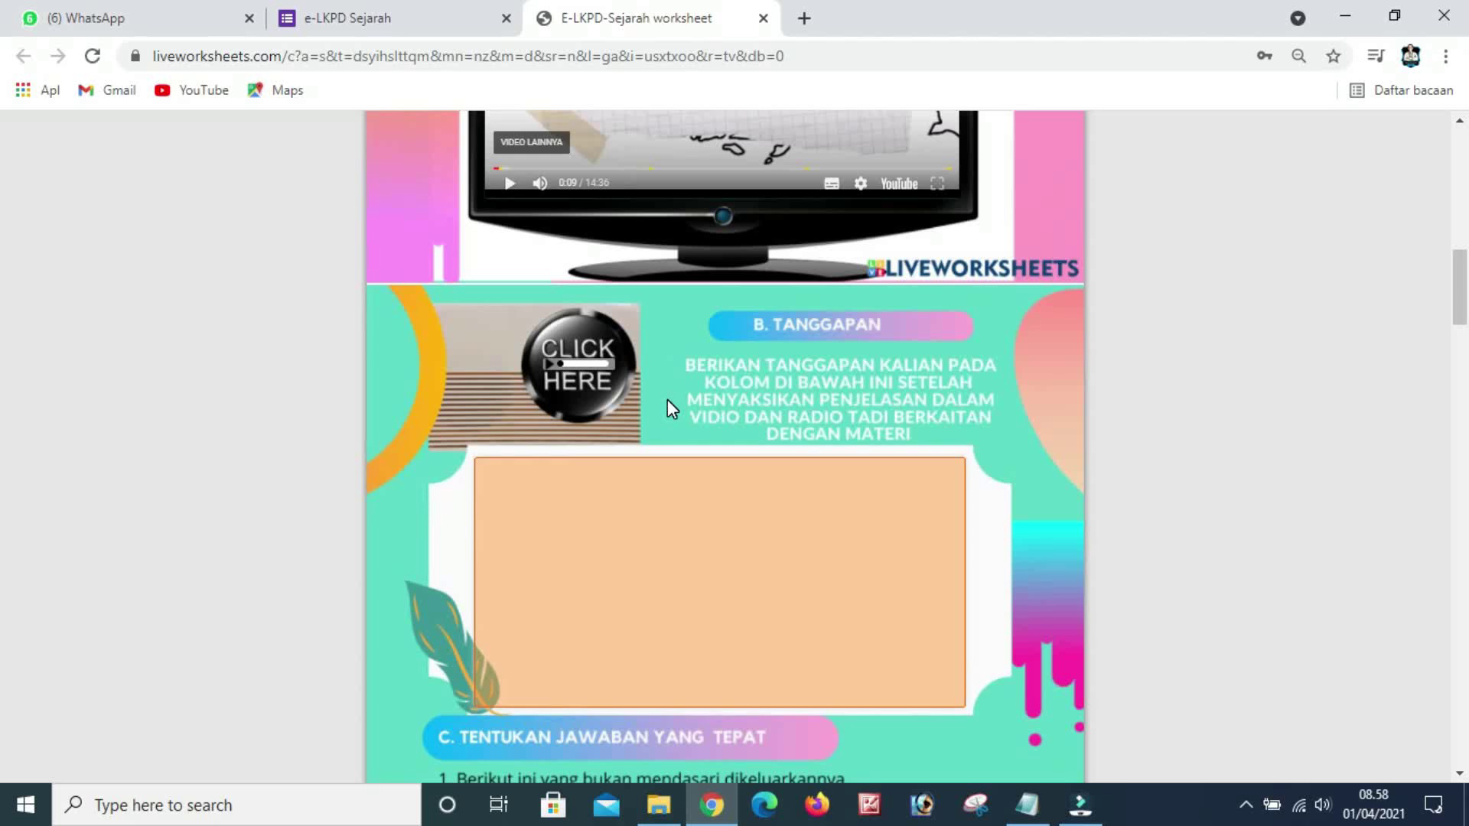
click(562, 383)
click(548, 375)
scroll(651, 411, up, 3)
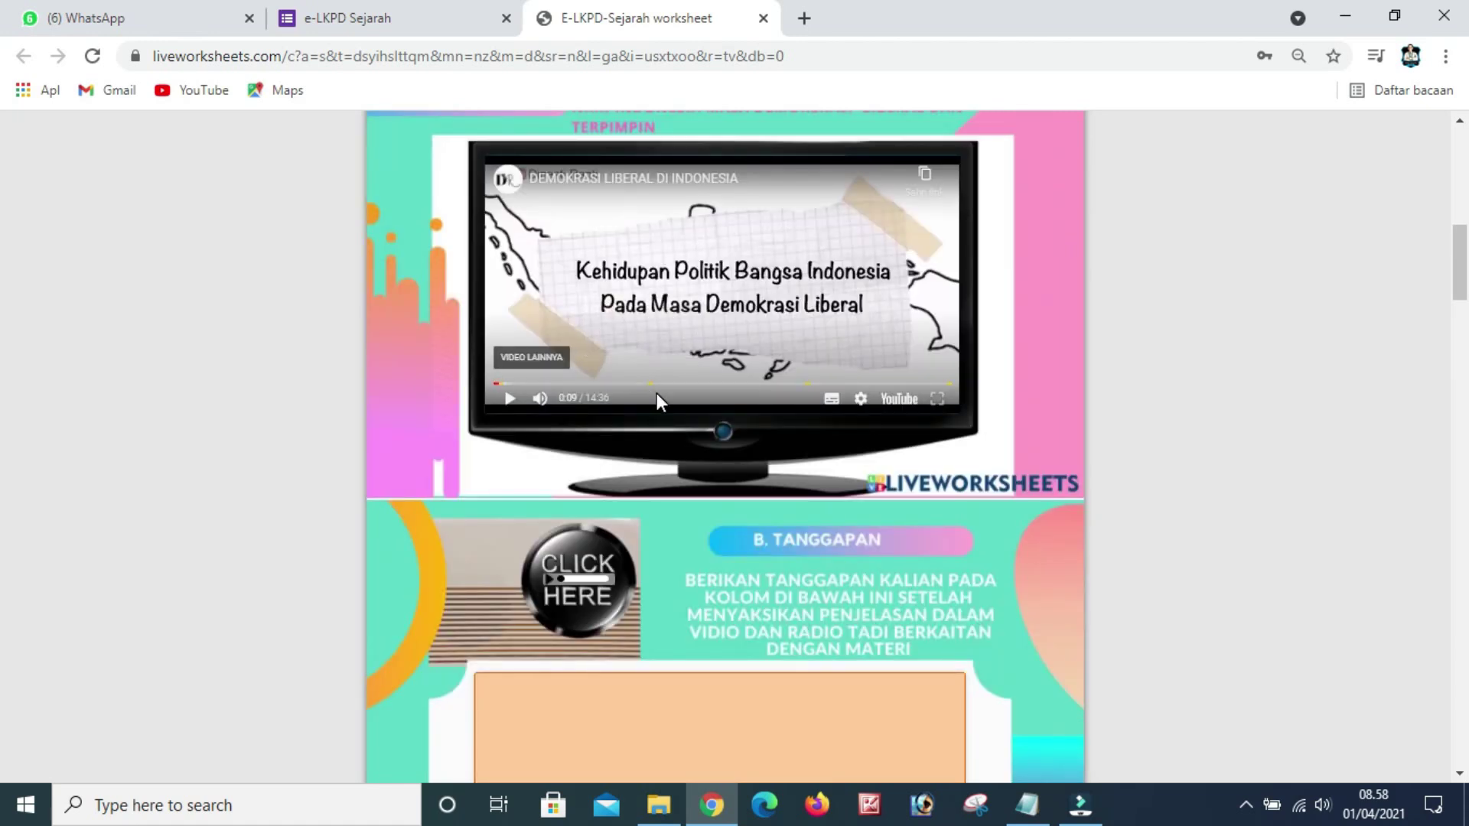
Enter "Materi Bagus dan dapat dipahami" as the response in section B. Tanggapan.
scroll(657, 393, down, 3)
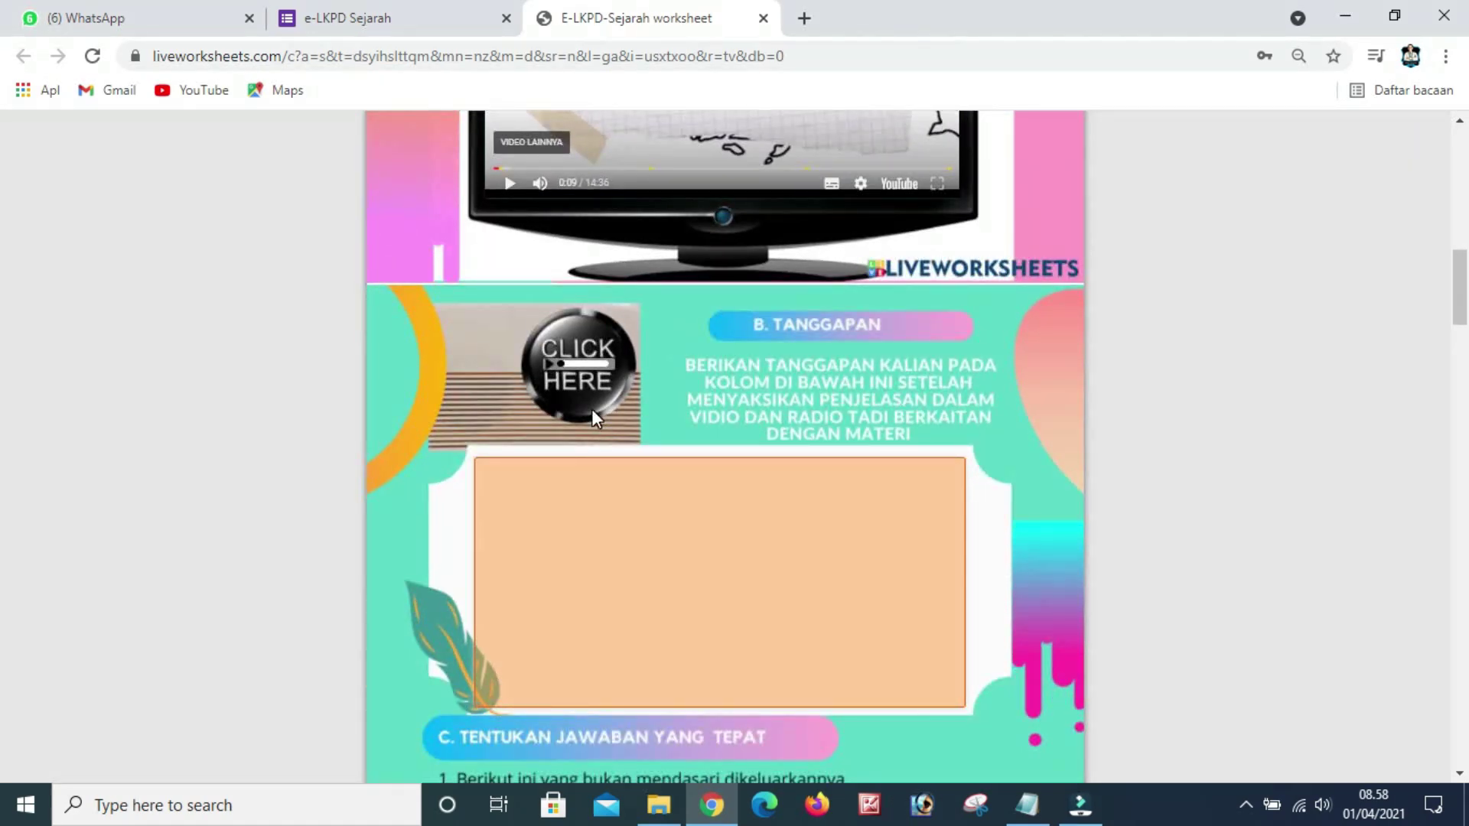
scroll(725, 392, down, 2)
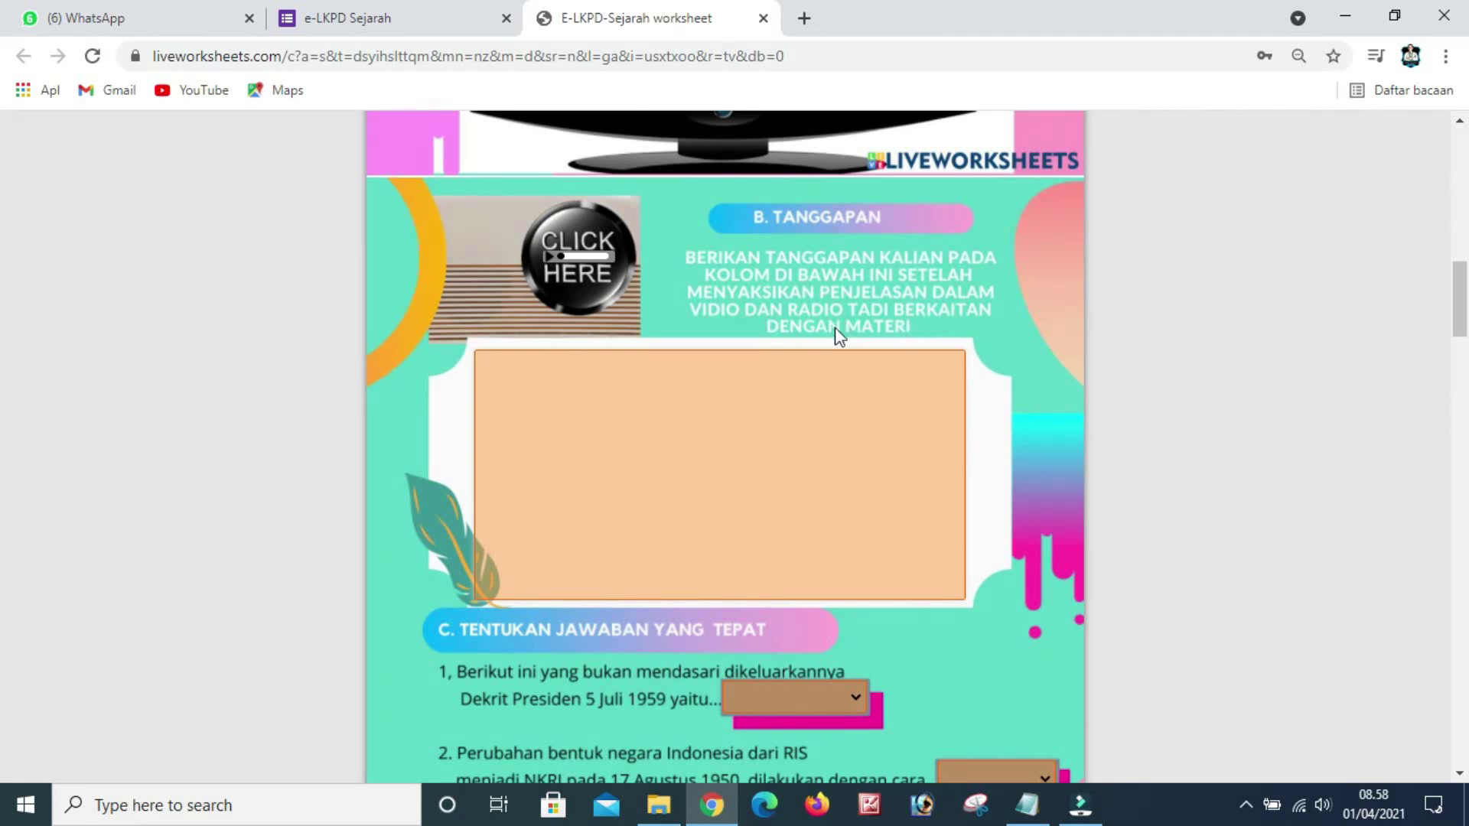
scroll(758, 382, up, 4)
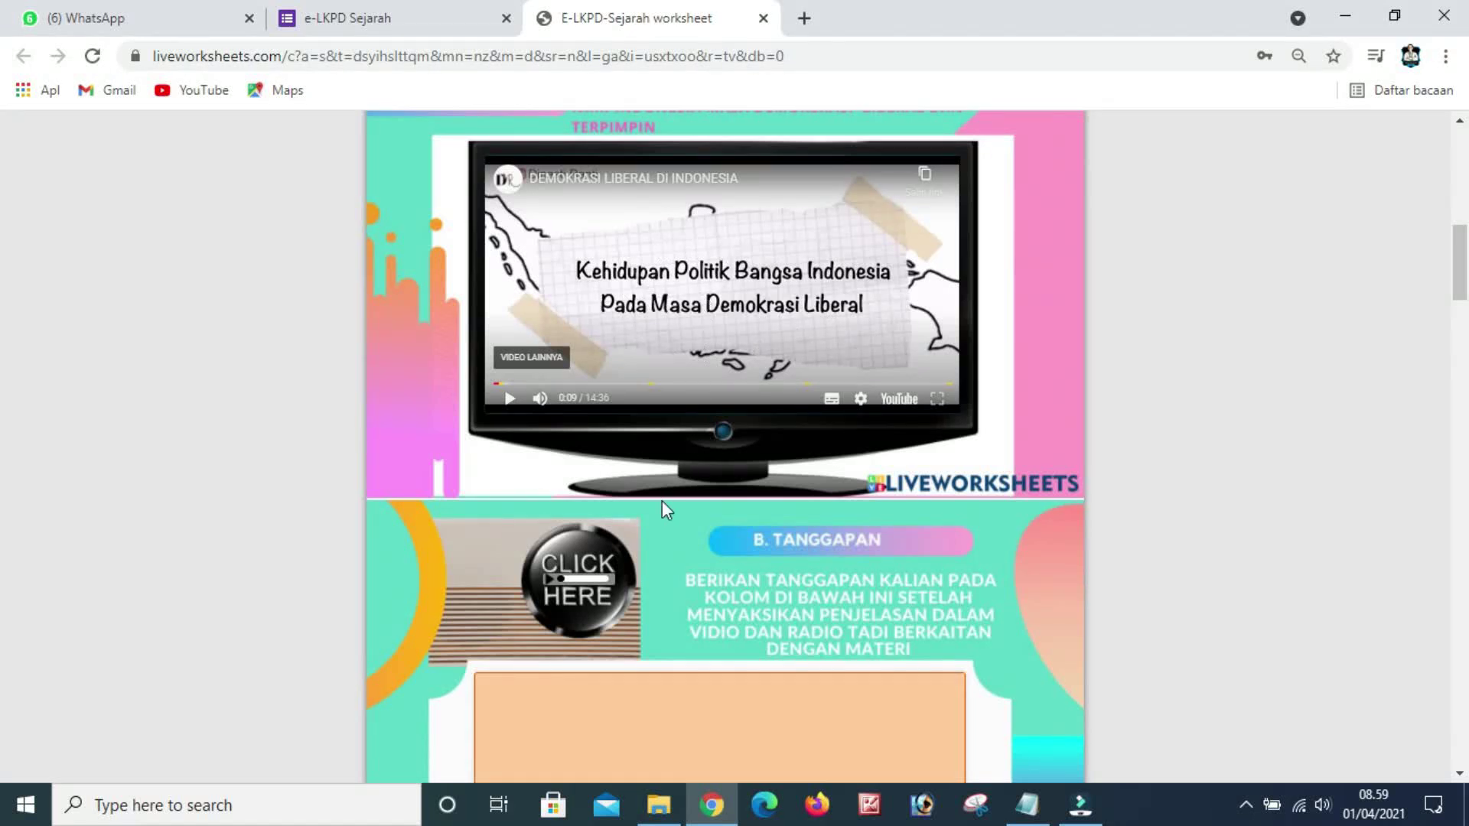
scroll(662, 505, down, 1)
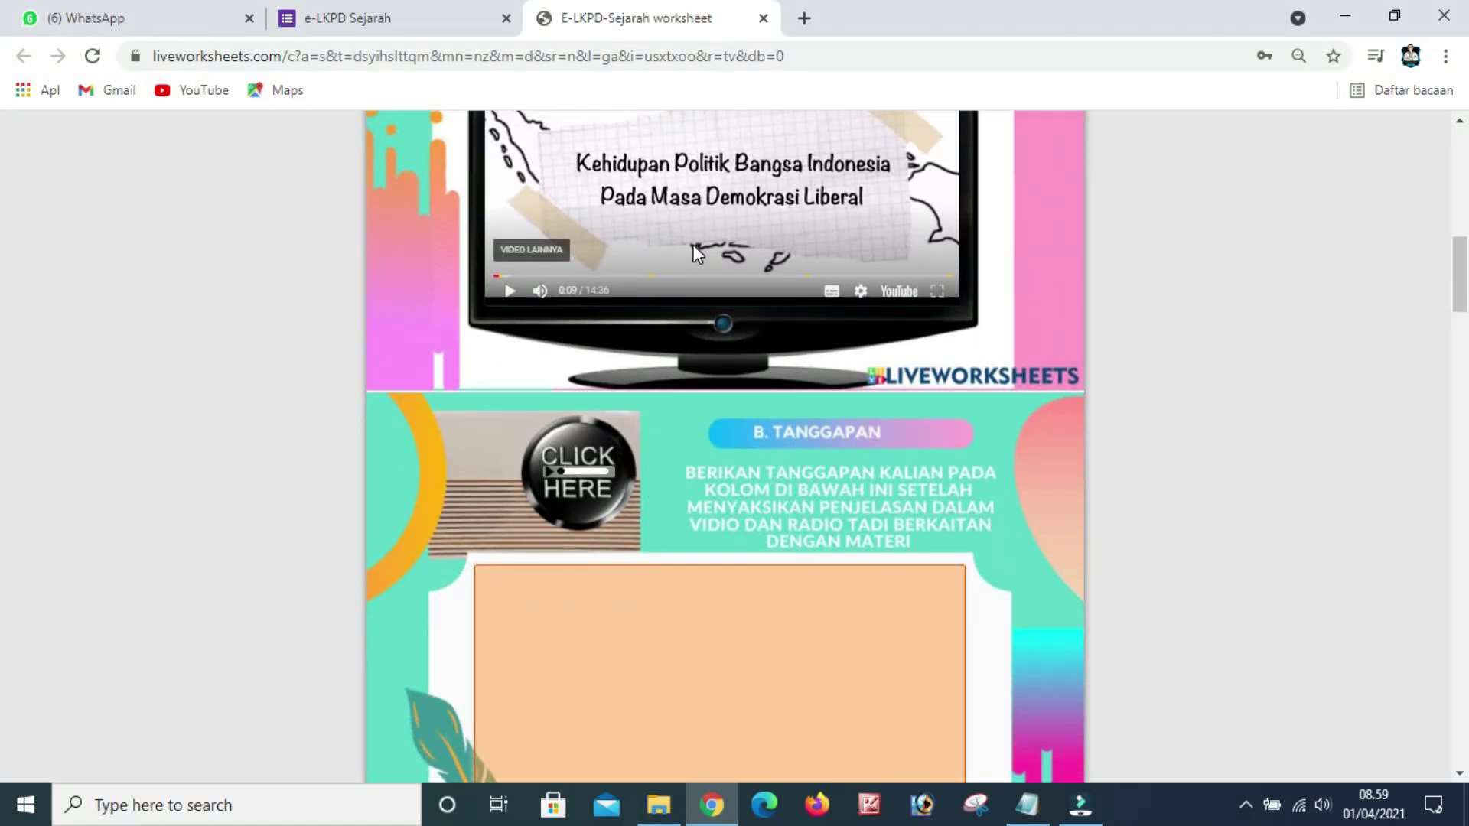
scroll(683, 600, down, 1)
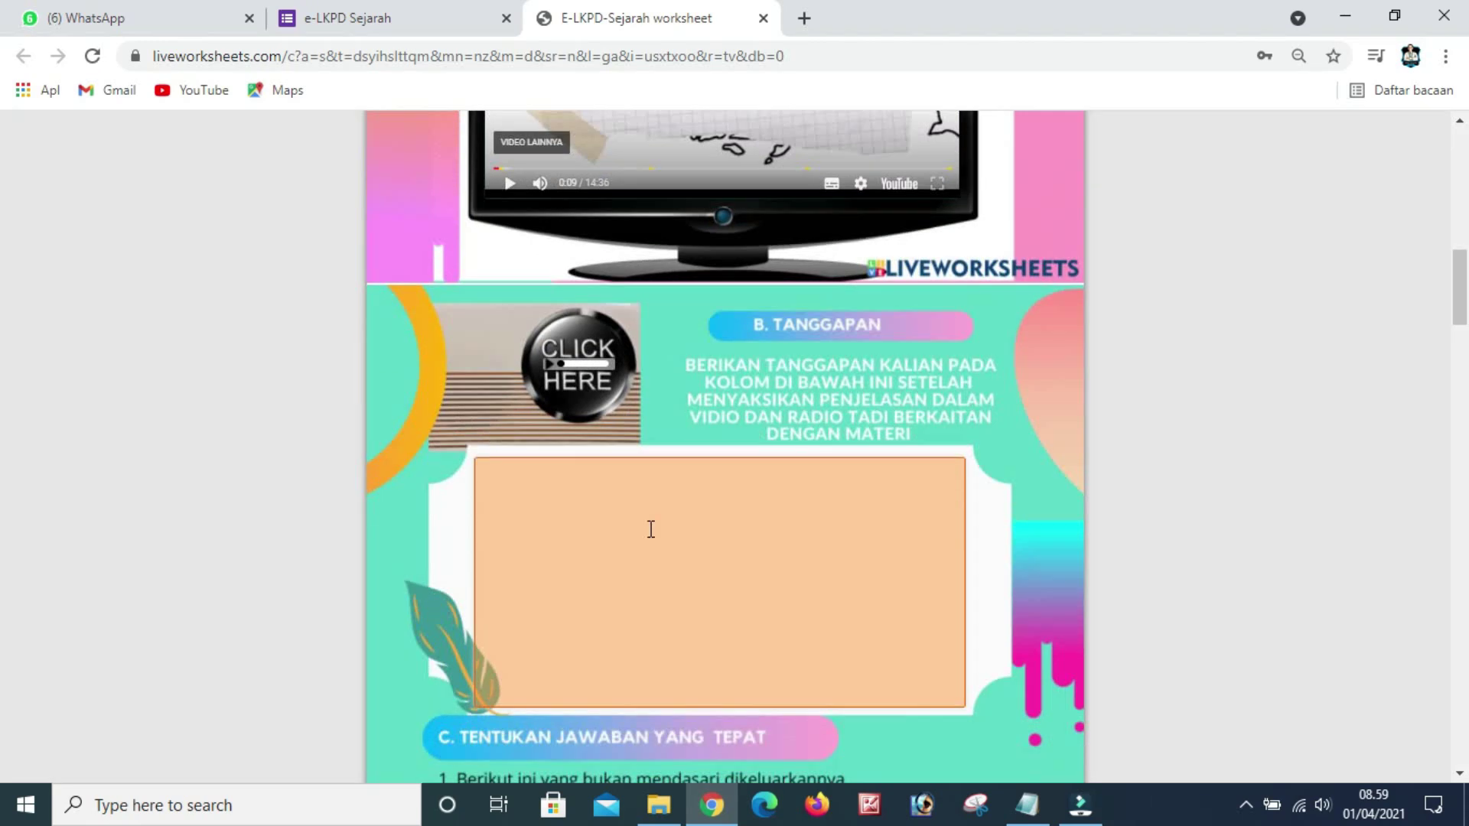
scroll(621, 507, down, 1)
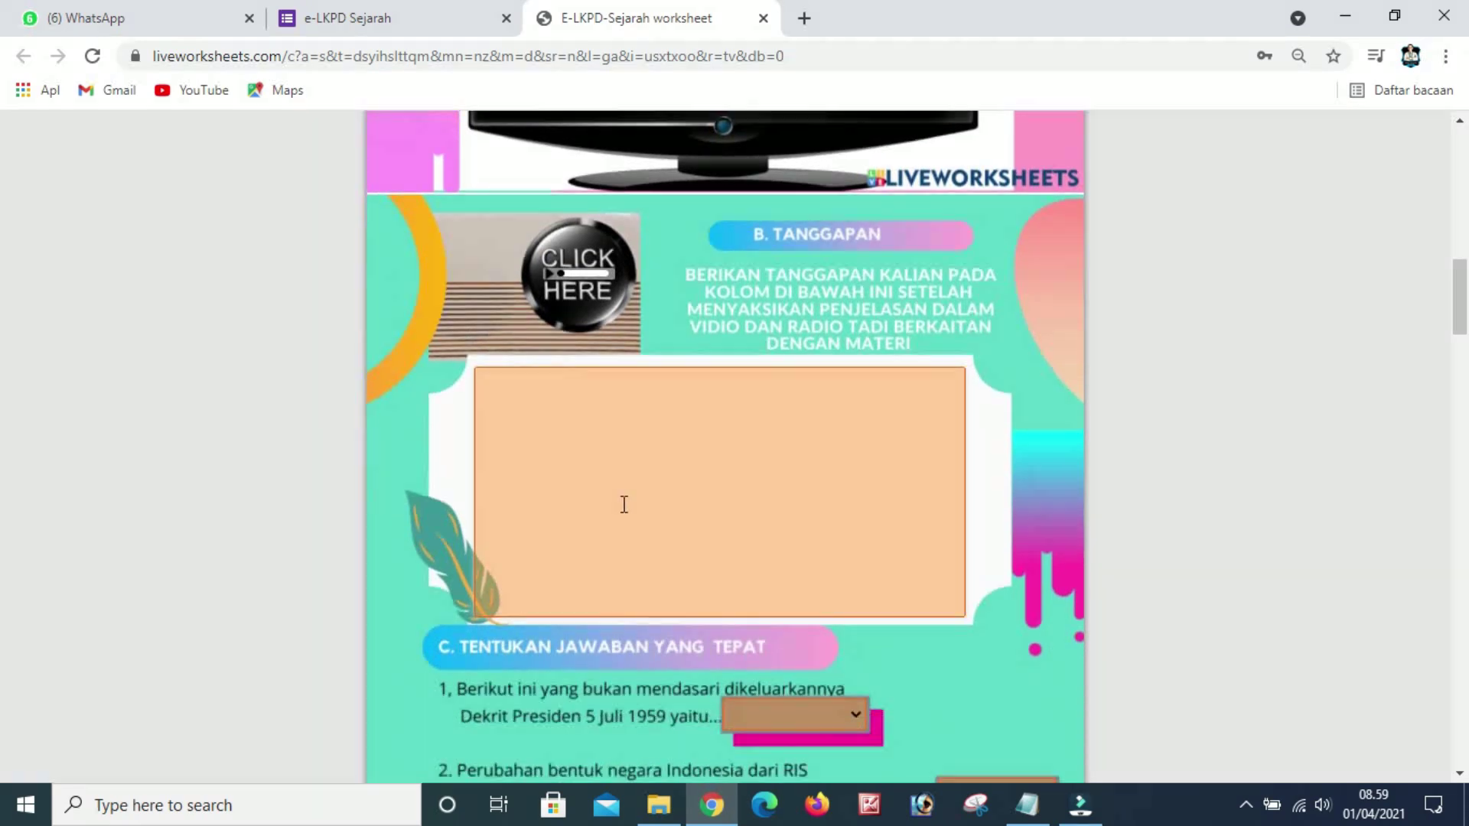
click(593, 375)
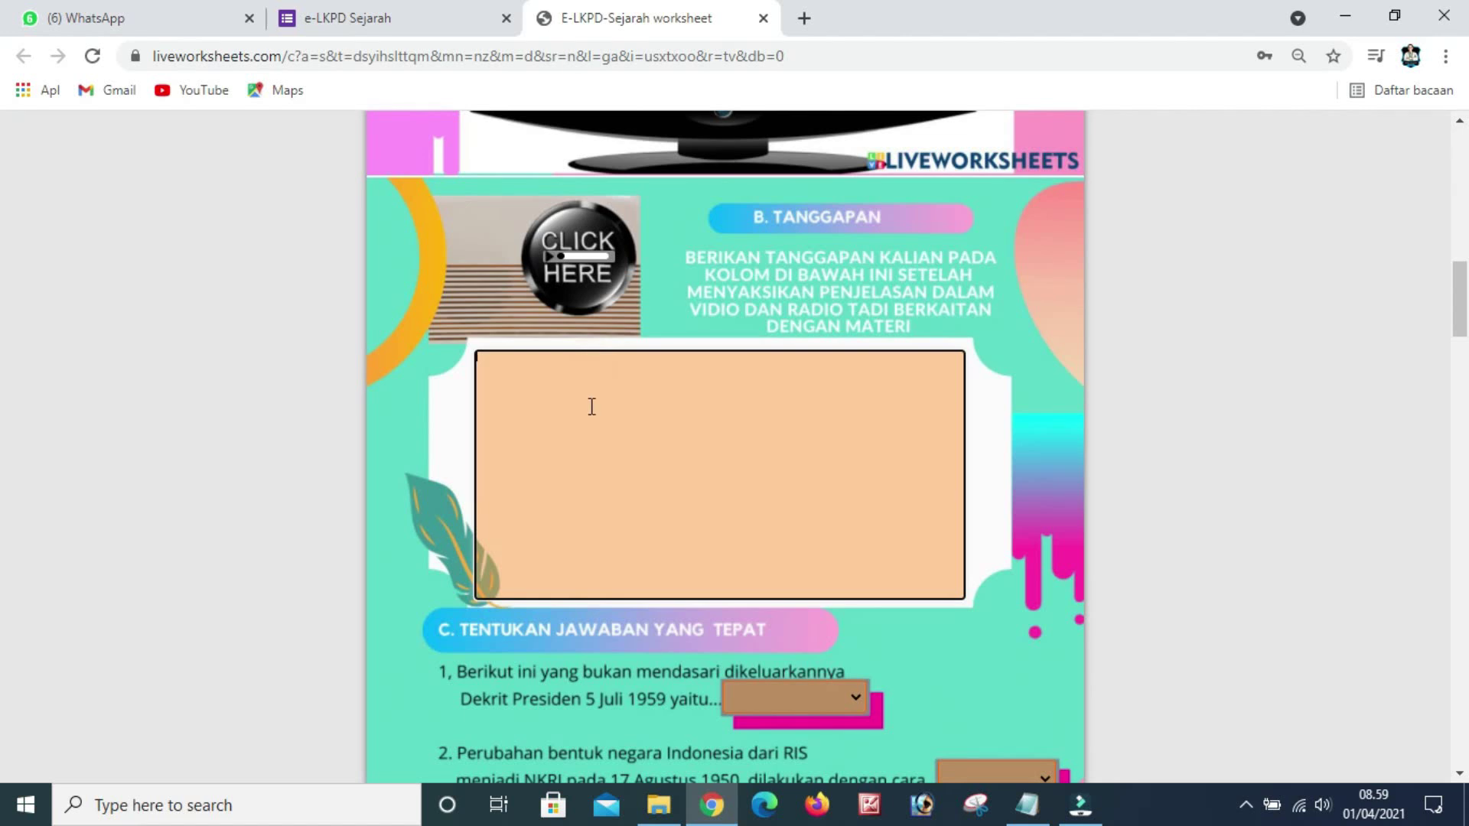
text(Materi Bagus dan dapat dipaham)
Answer question 1 of section C. Tentukan Jawaban yang Tepat with option A, "Pemungutan suara Dewan Konstituante secara aklamasi".
scroll(647, 429, down, 3)
scroll(568, 458, down, 2)
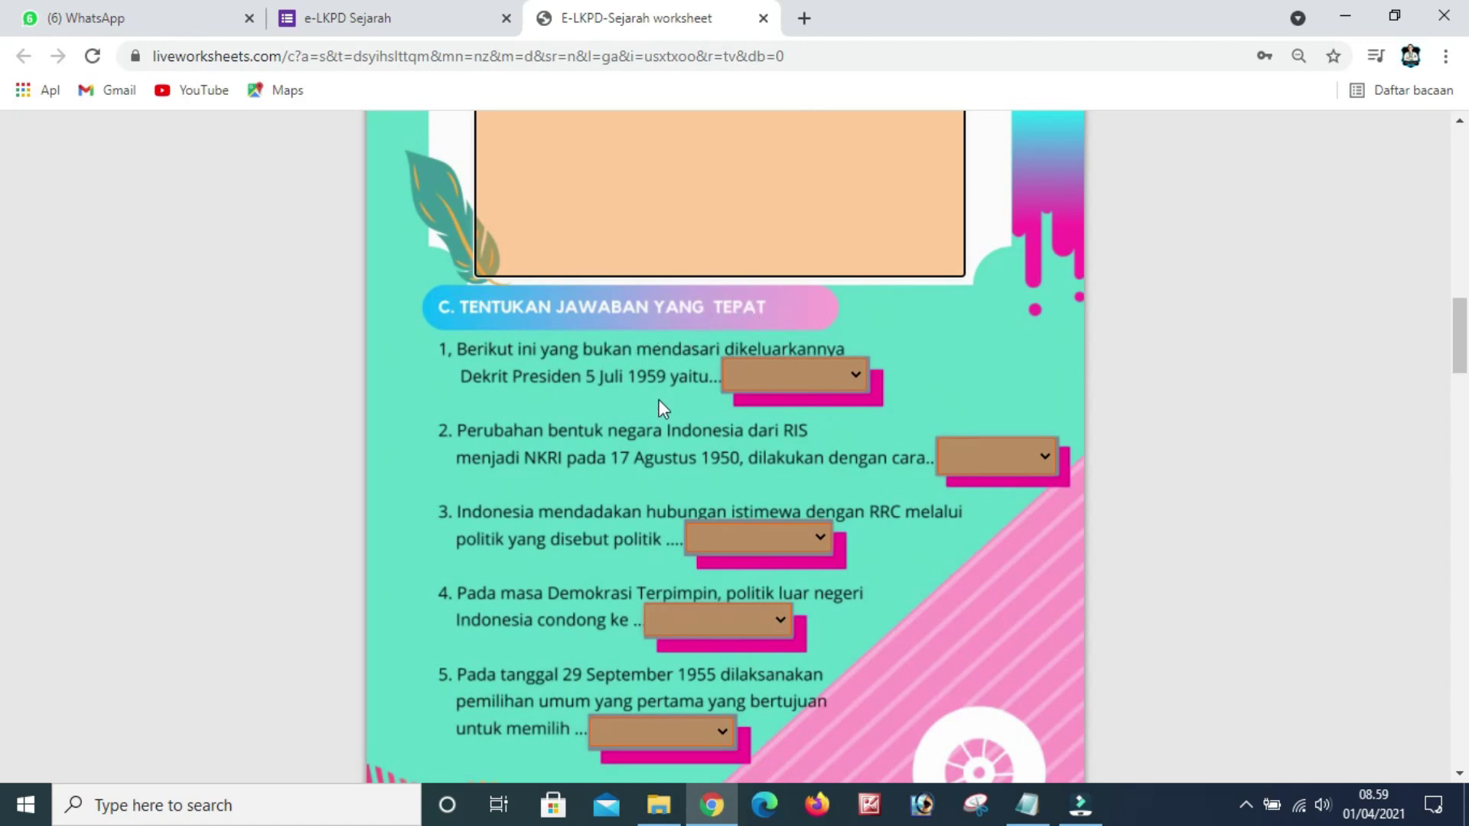
scroll(482, 409, down, 3)
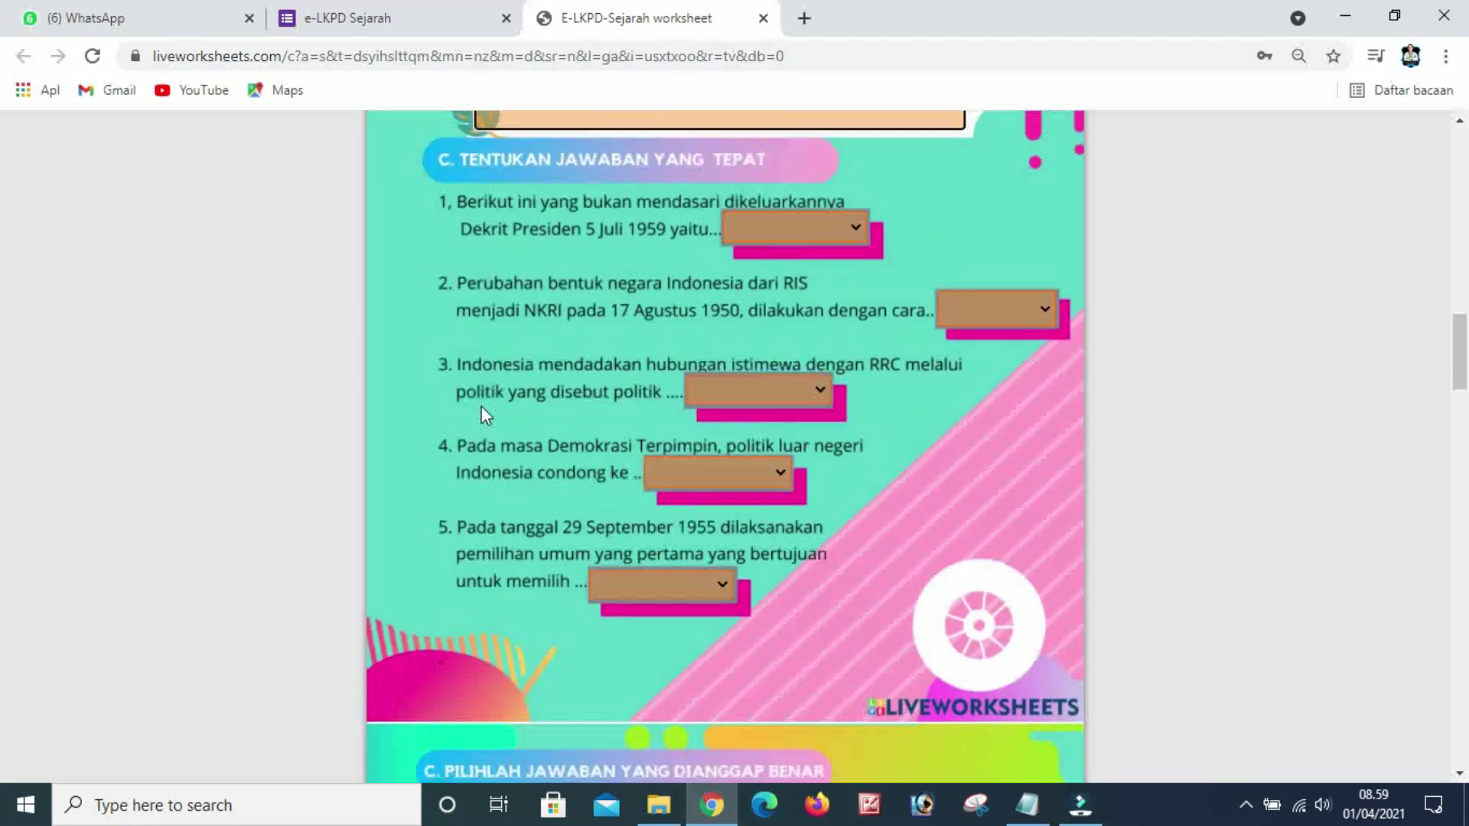
scroll(491, 465, up, 3)
scroll(490, 459, up, 1)
scroll(492, 466, down, 2)
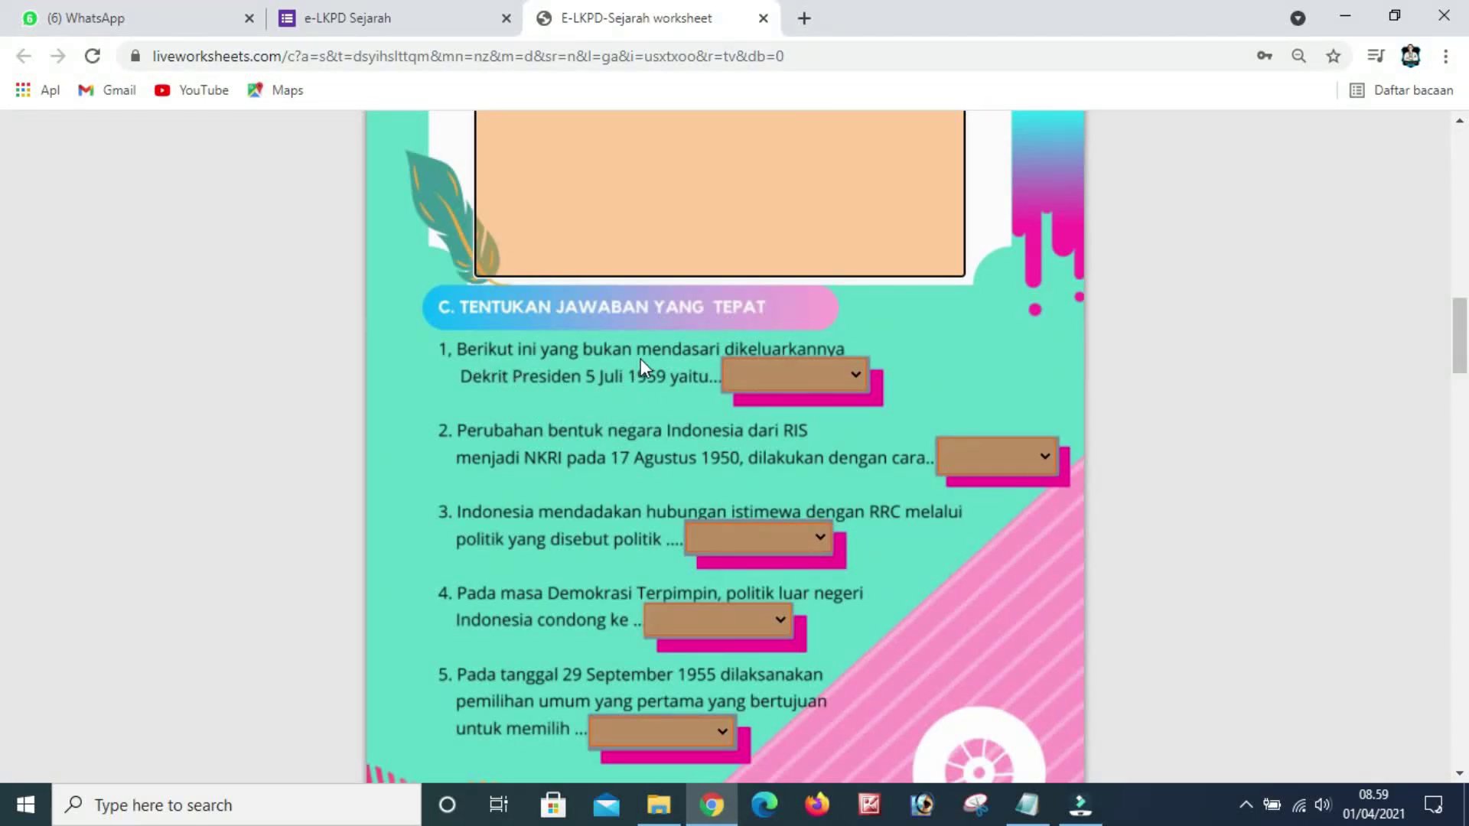
click(856, 374)
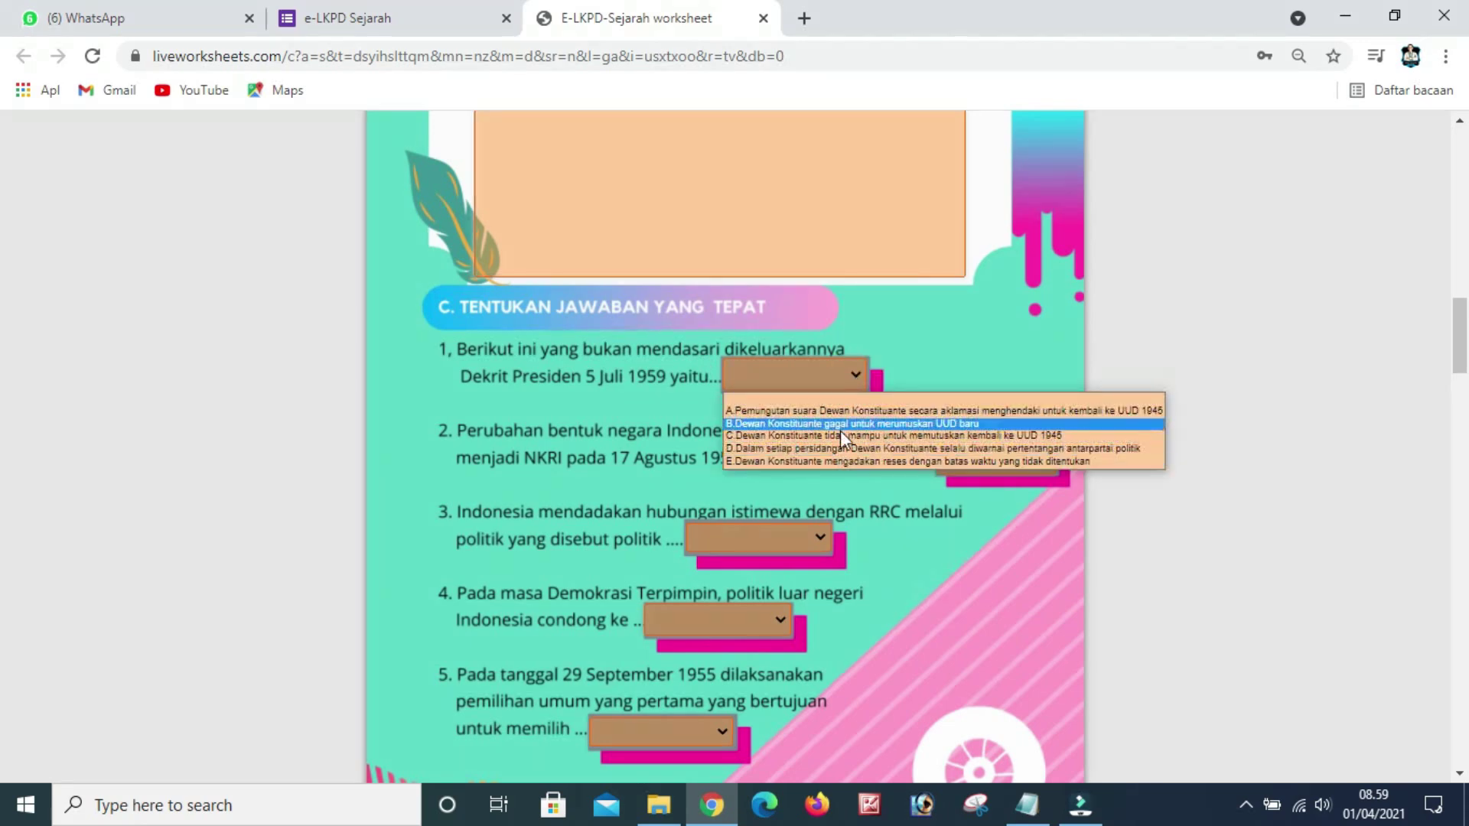
click(796, 413)
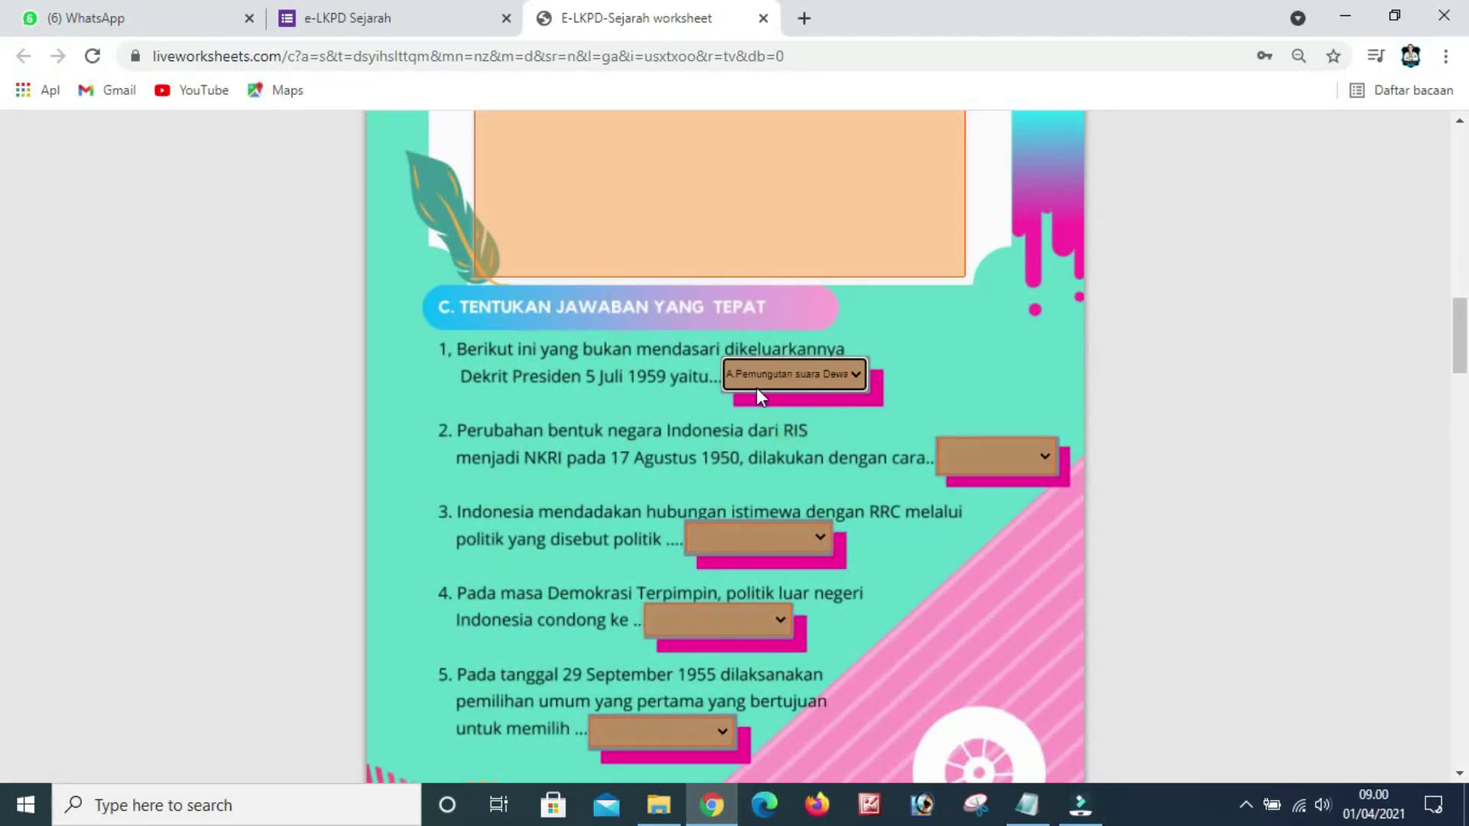
Answer question 2 on the change from RIS to NKRI with option C, "Negara bagian RIS menggabungkan diri".
key(Tab)
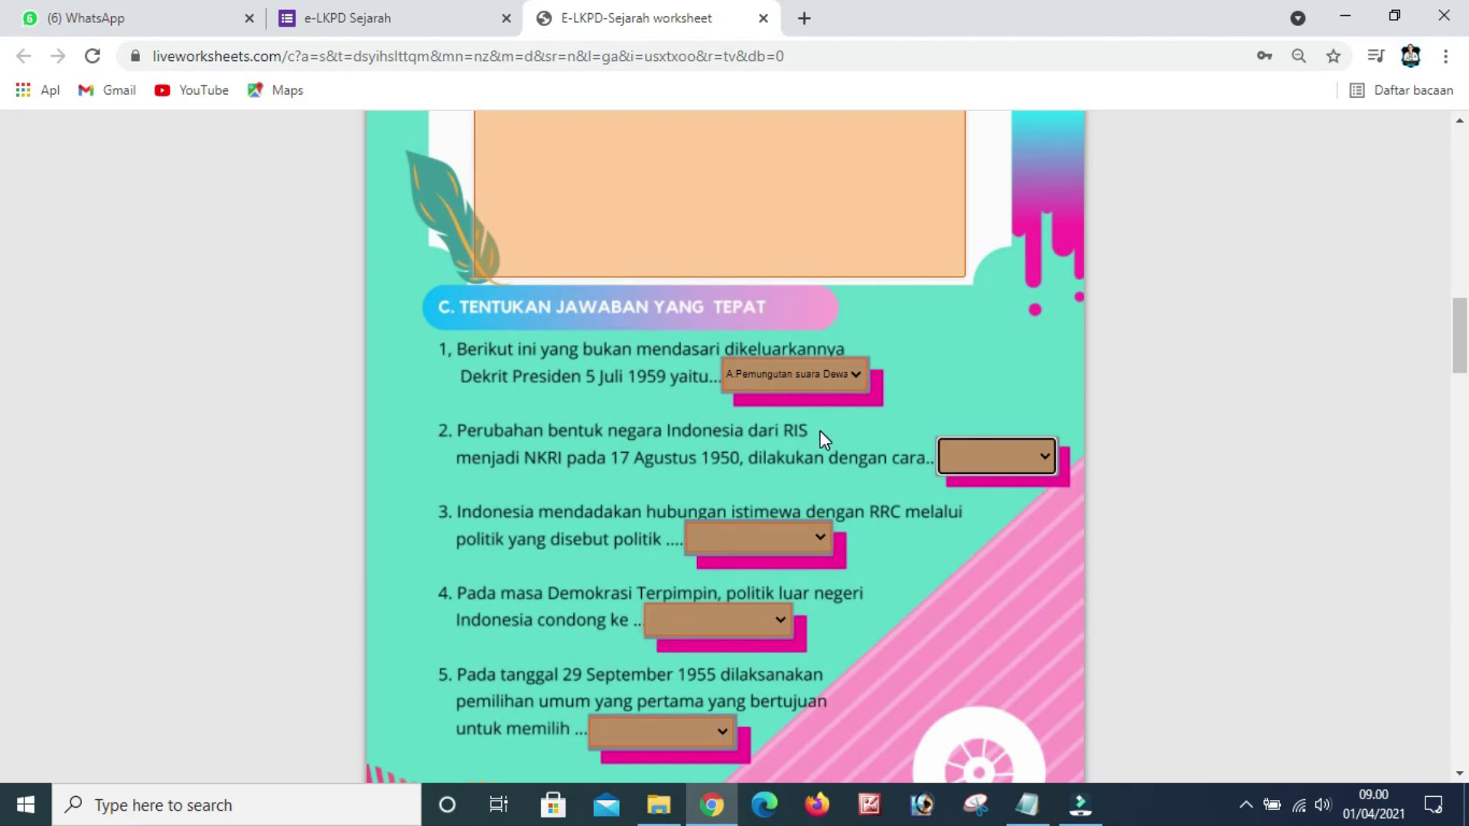
click(1041, 456)
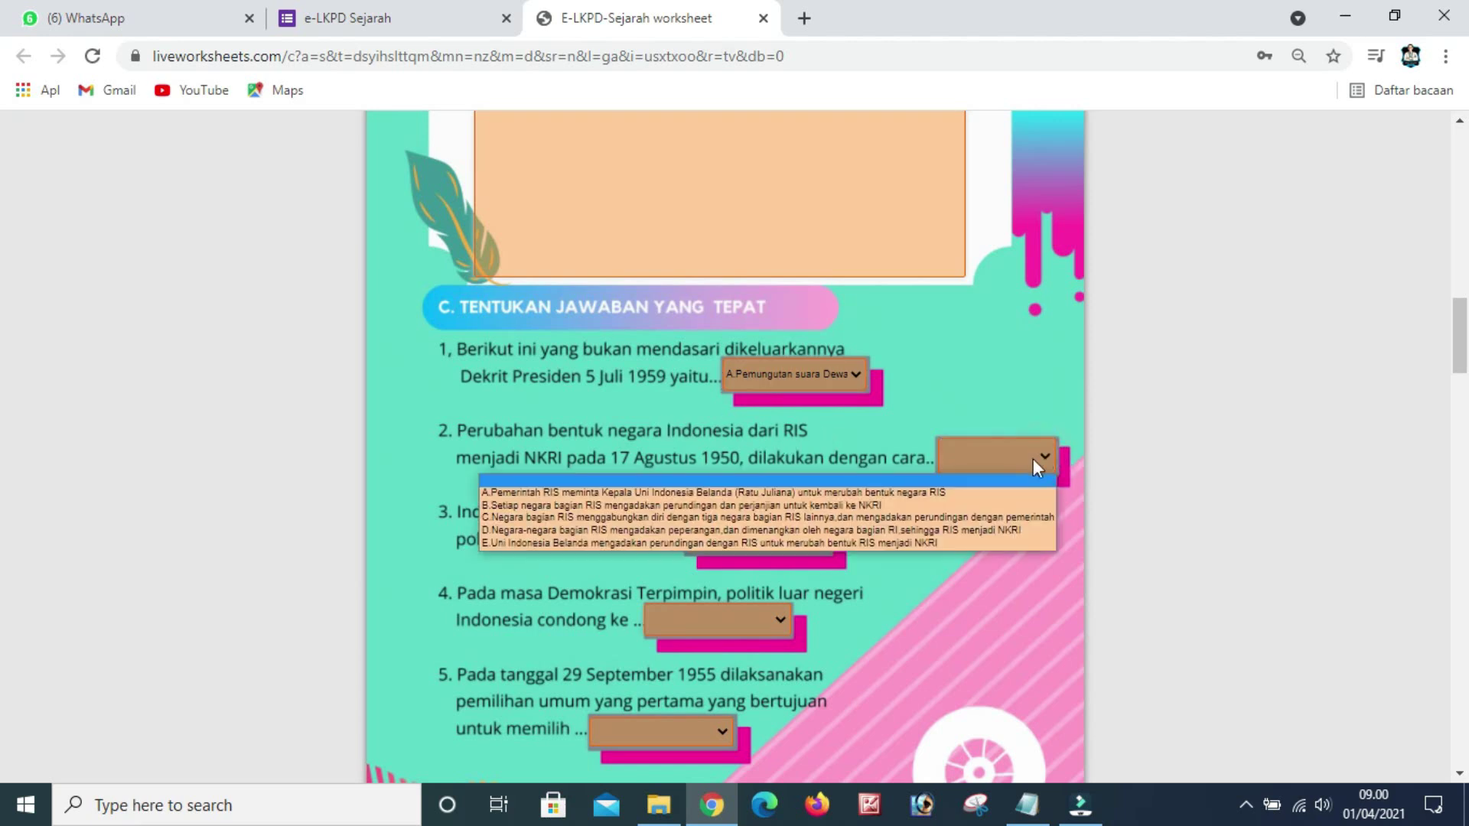
click(593, 517)
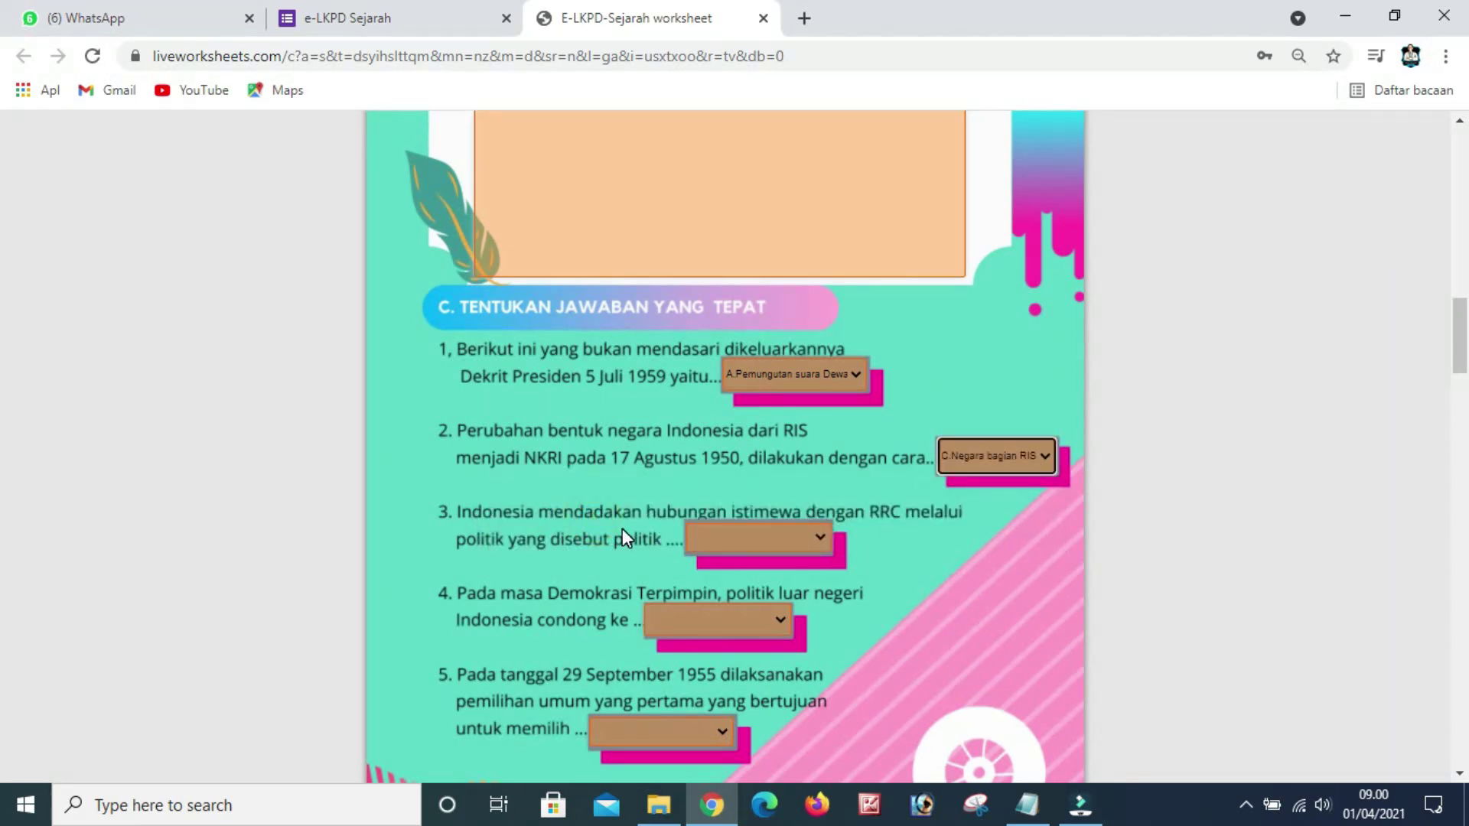
Answer questions 3 to 5 of Tentukan Jawaban yang Tepat with E.Poros, D.Blok Komunis and the option beginning E.Anggota DPR dan Dewan.
scroll(582, 563, down, 1)
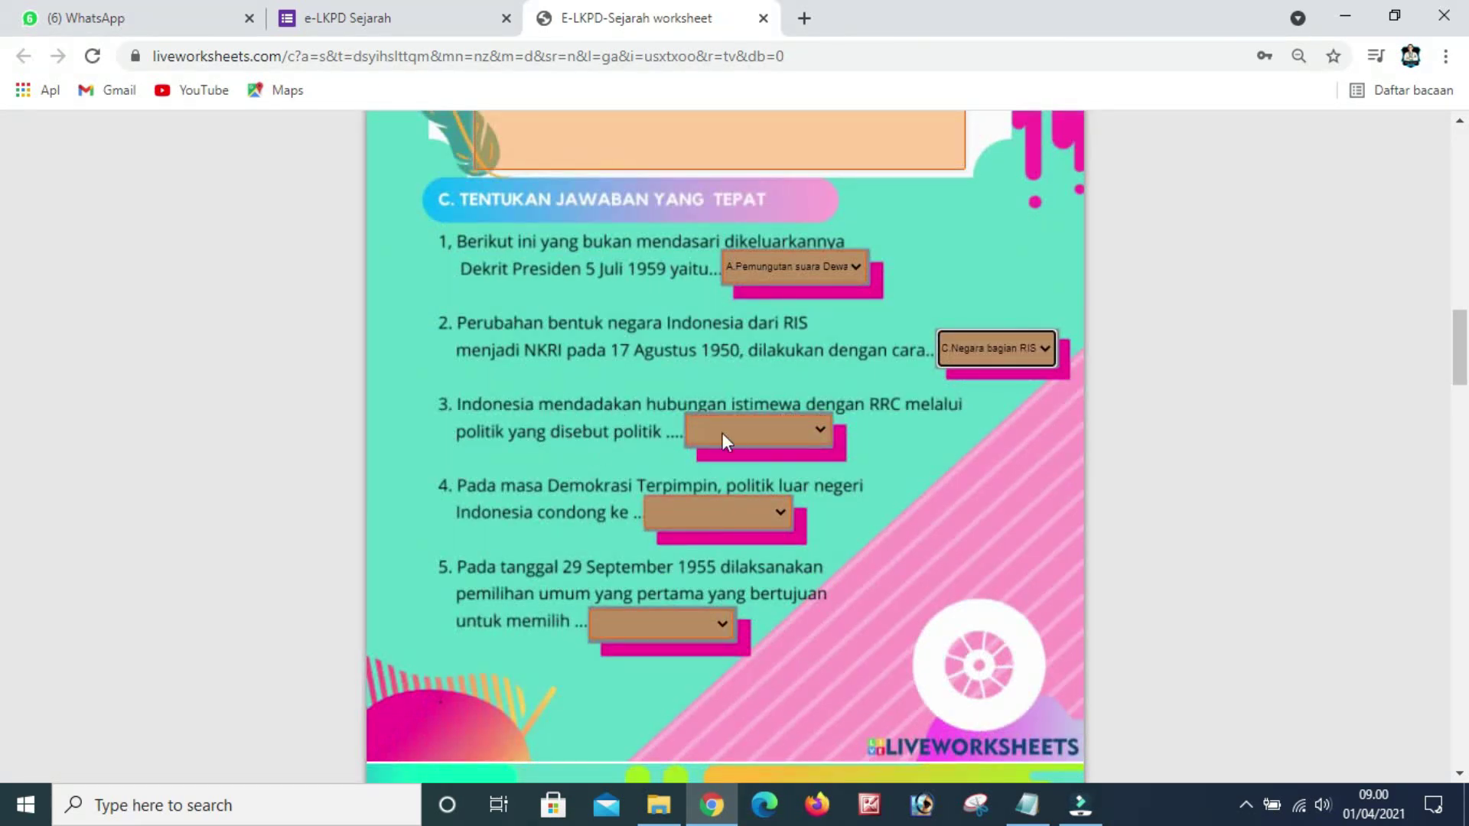
key(alt+Tab)
key(alt+Tab)
click(758, 429)
click(768, 516)
click(719, 512)
click(746, 601)
scroll(742, 535, down, 2)
click(724, 624)
click(710, 493)
scroll(764, 420, up, 3)
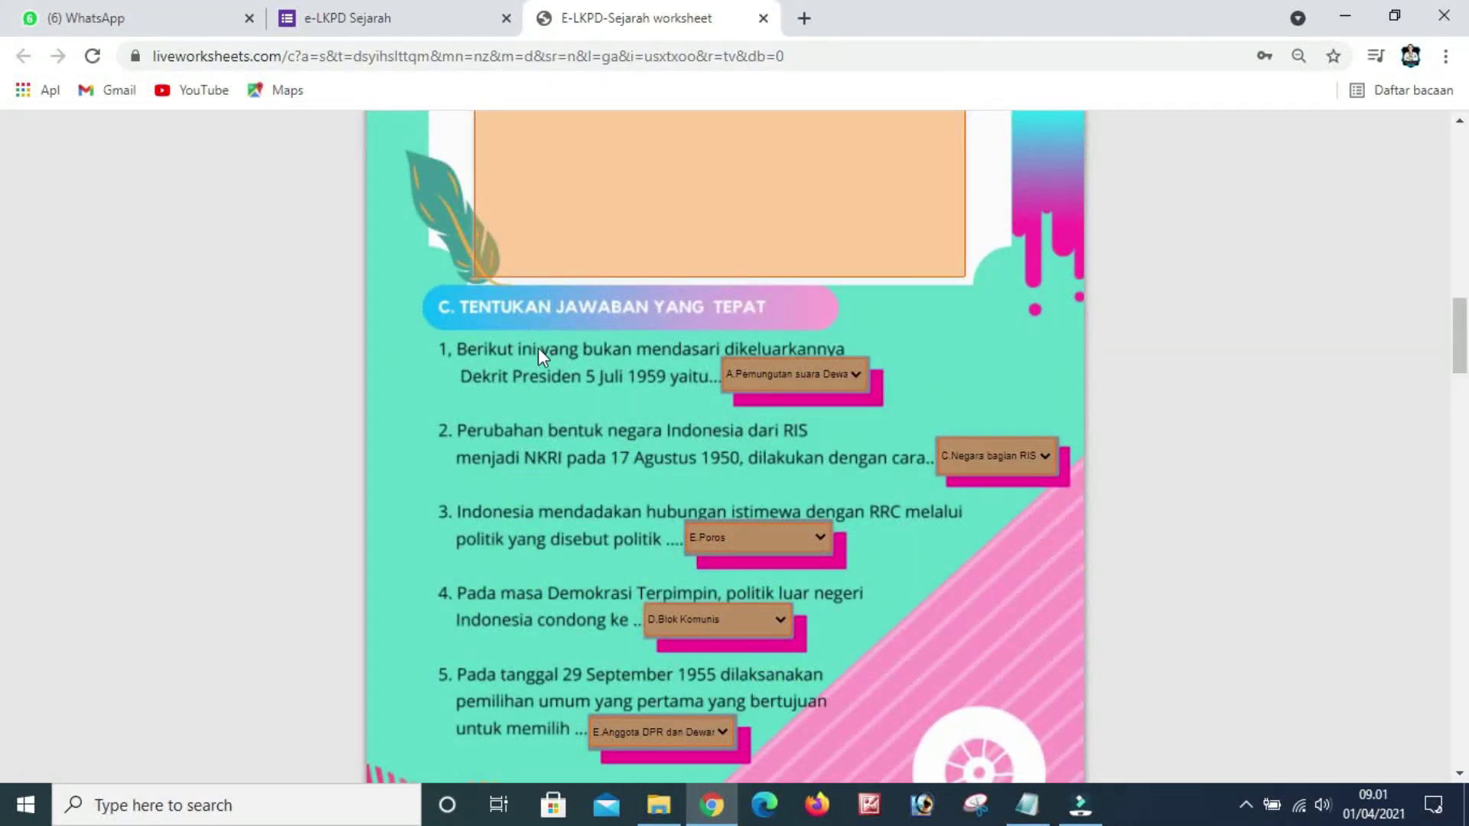
Look over the answered questions and the multiple-choice section below, and view the answer options of question 4 again.
scroll(562, 428, down, 2)
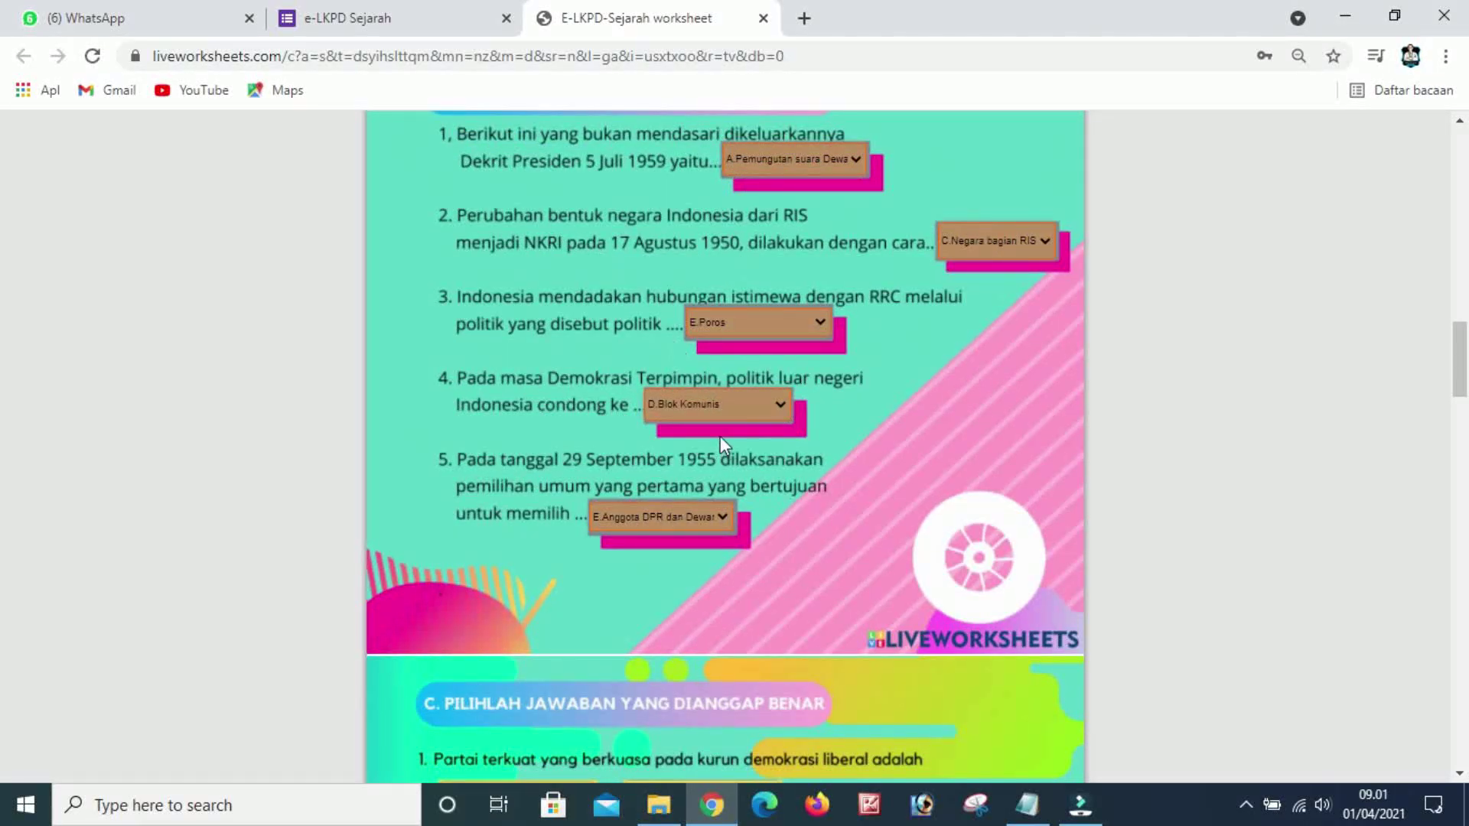
scroll(719, 437, down, 2)
scroll(714, 436, down, 1)
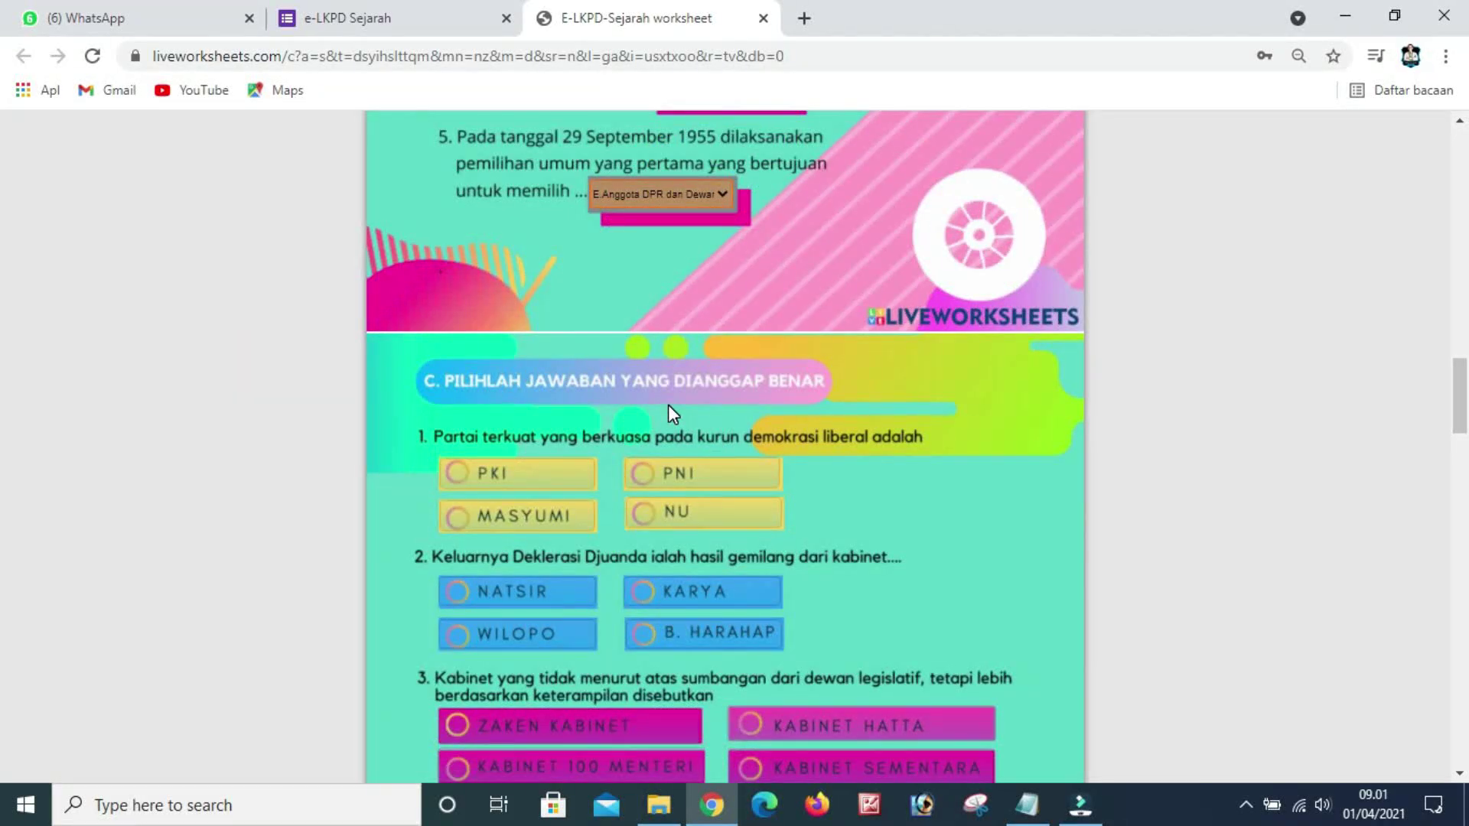
scroll(668, 406, down, 1)
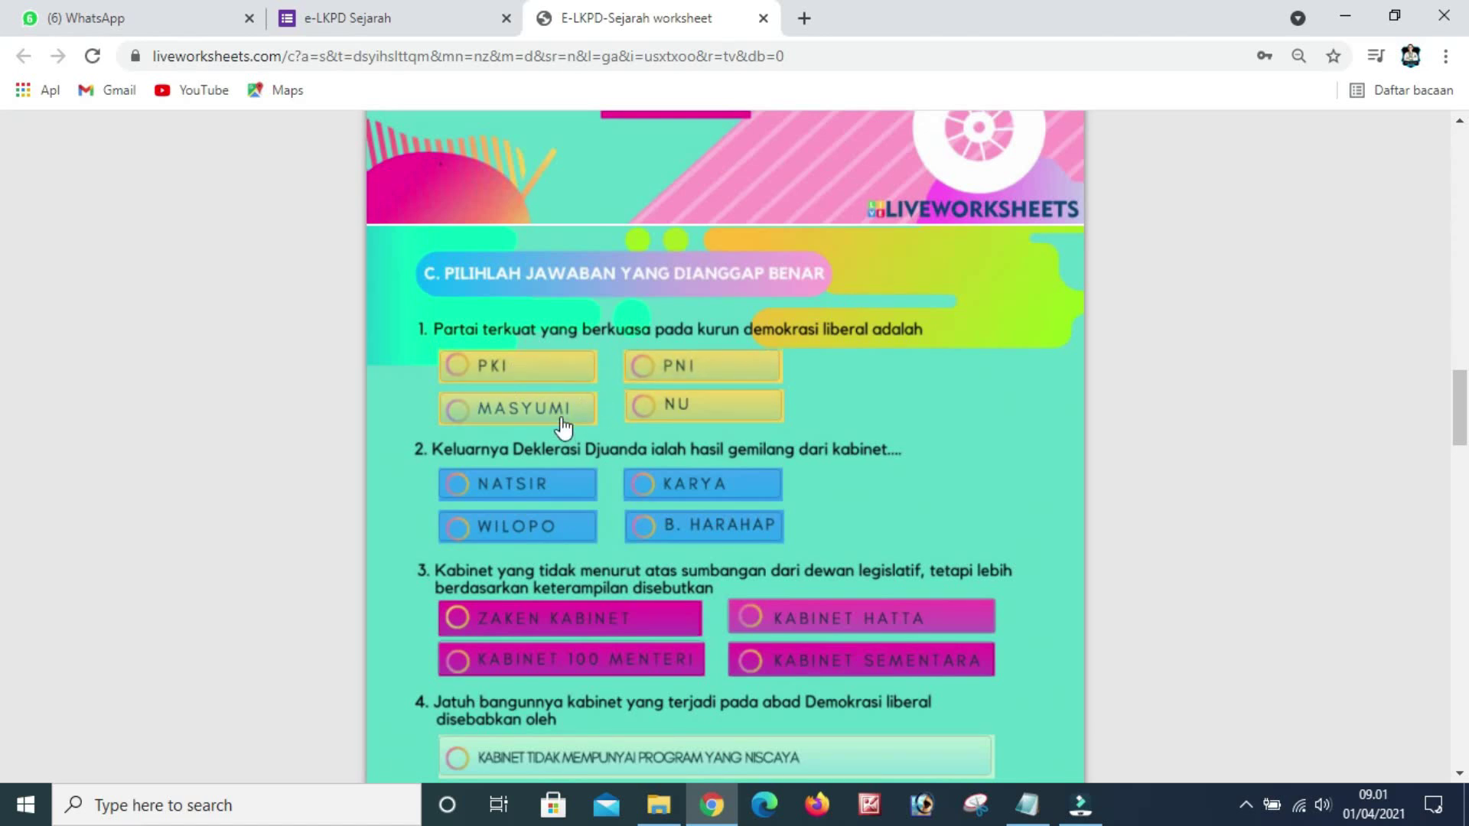
scroll(725, 462, up, 3)
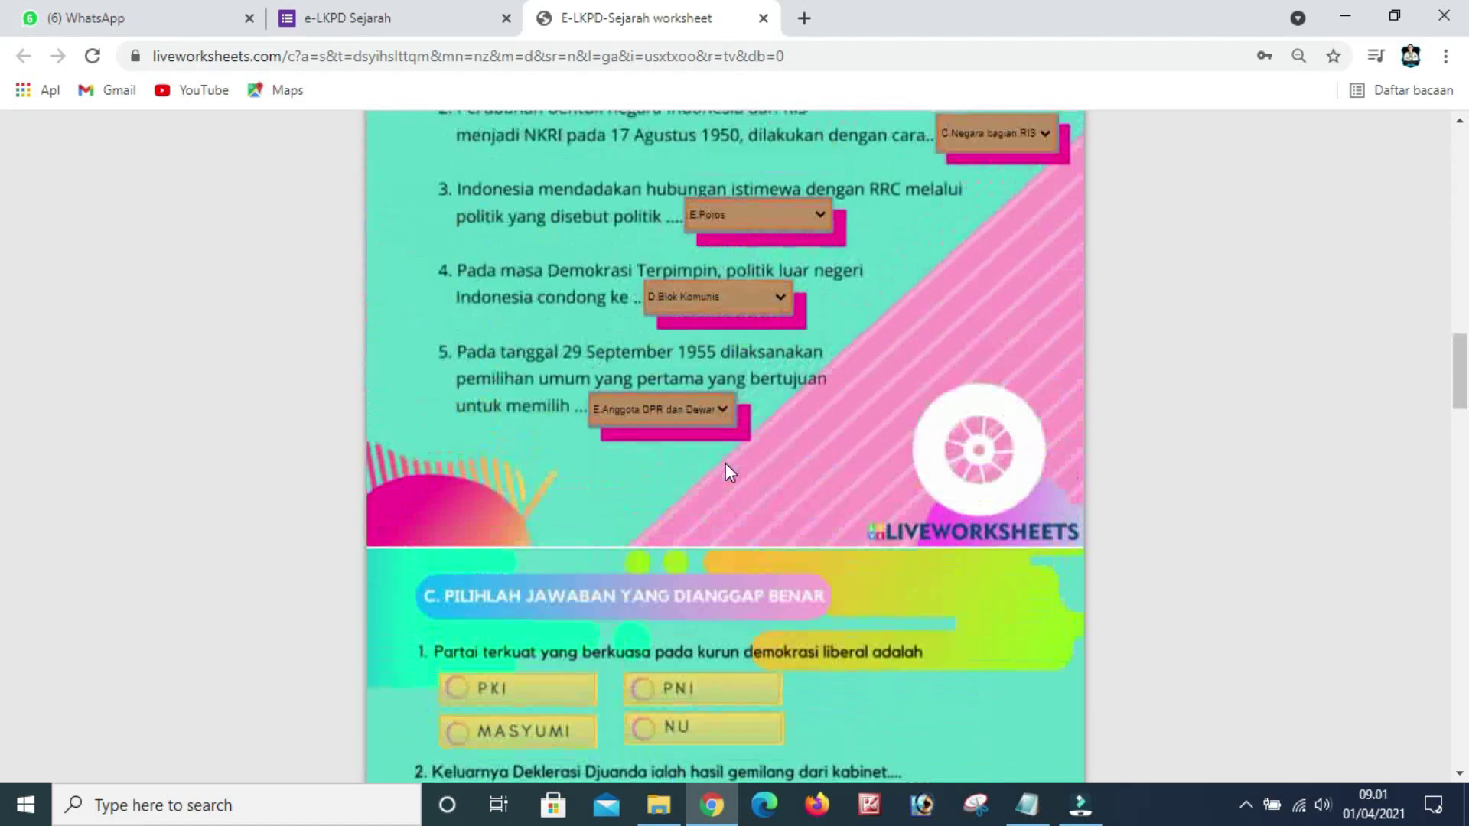
click(779, 297)
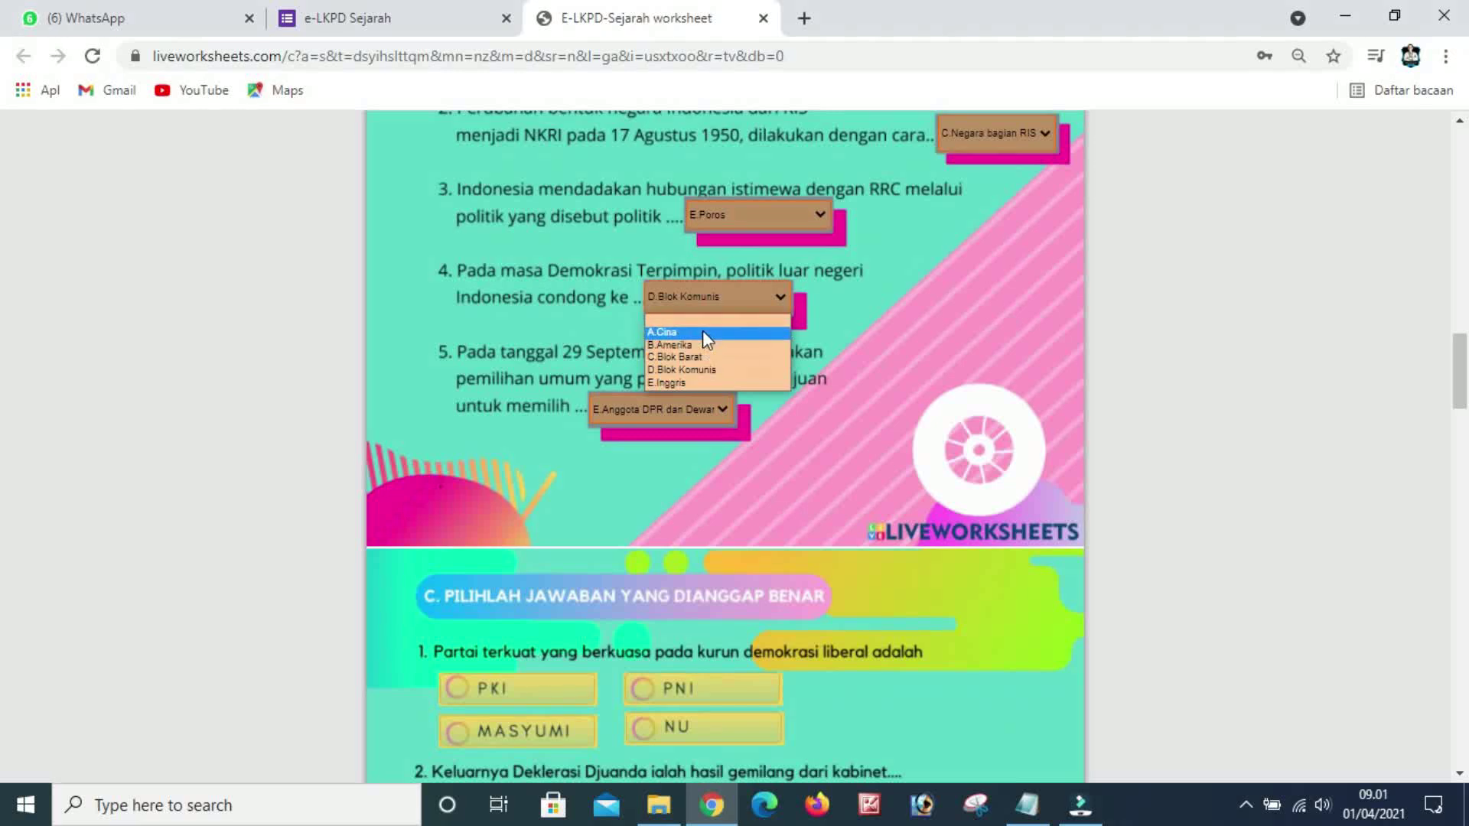
click(779, 292)
click(779, 291)
click(779, 291)
In section C. Pilihlah Jawaban yang Dianggap Benar, choose PNI for question 1 and Karya for question 2.
scroll(655, 484, down, 4)
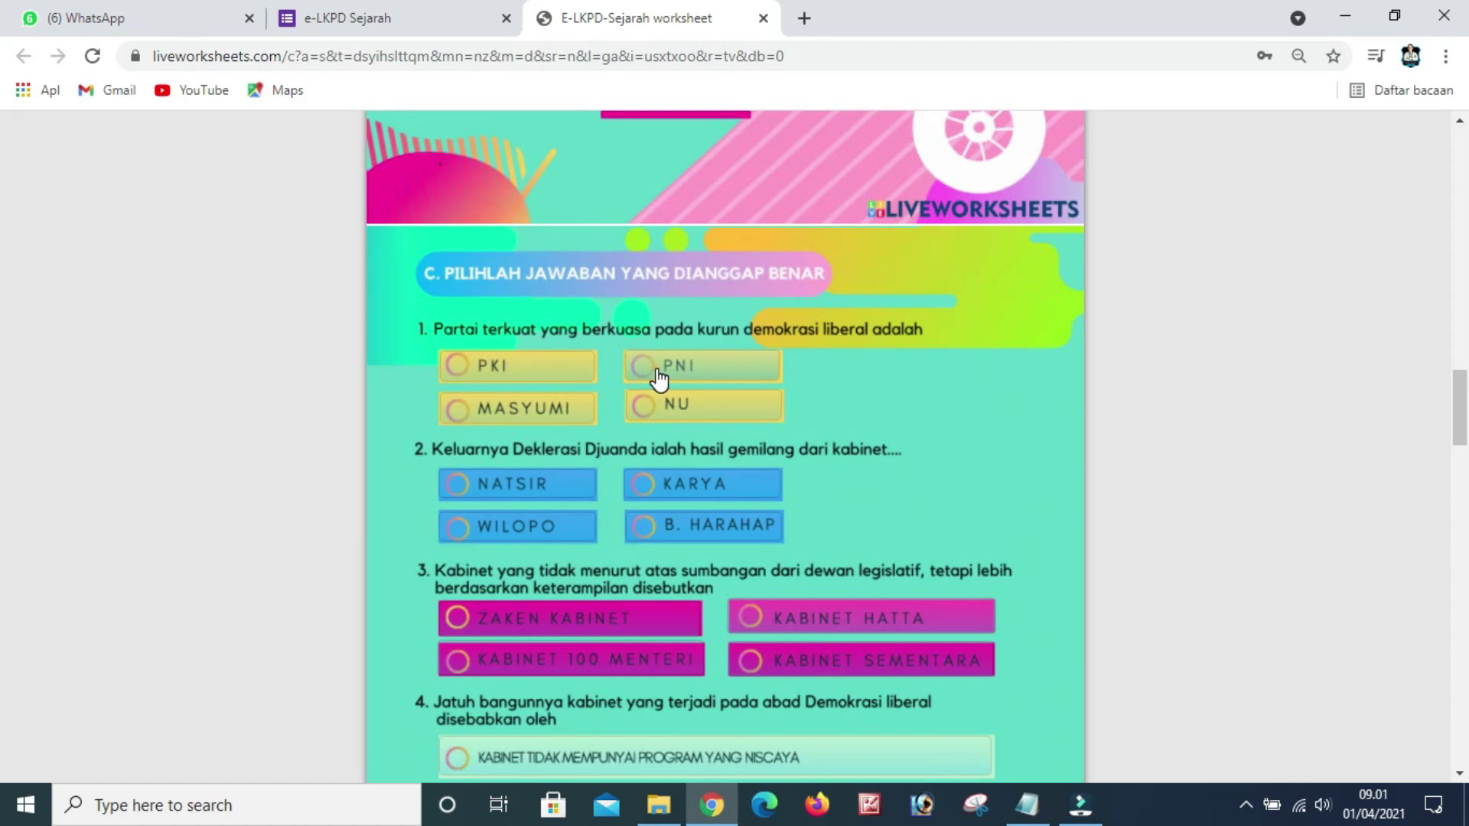
scroll(934, 442, down, 1)
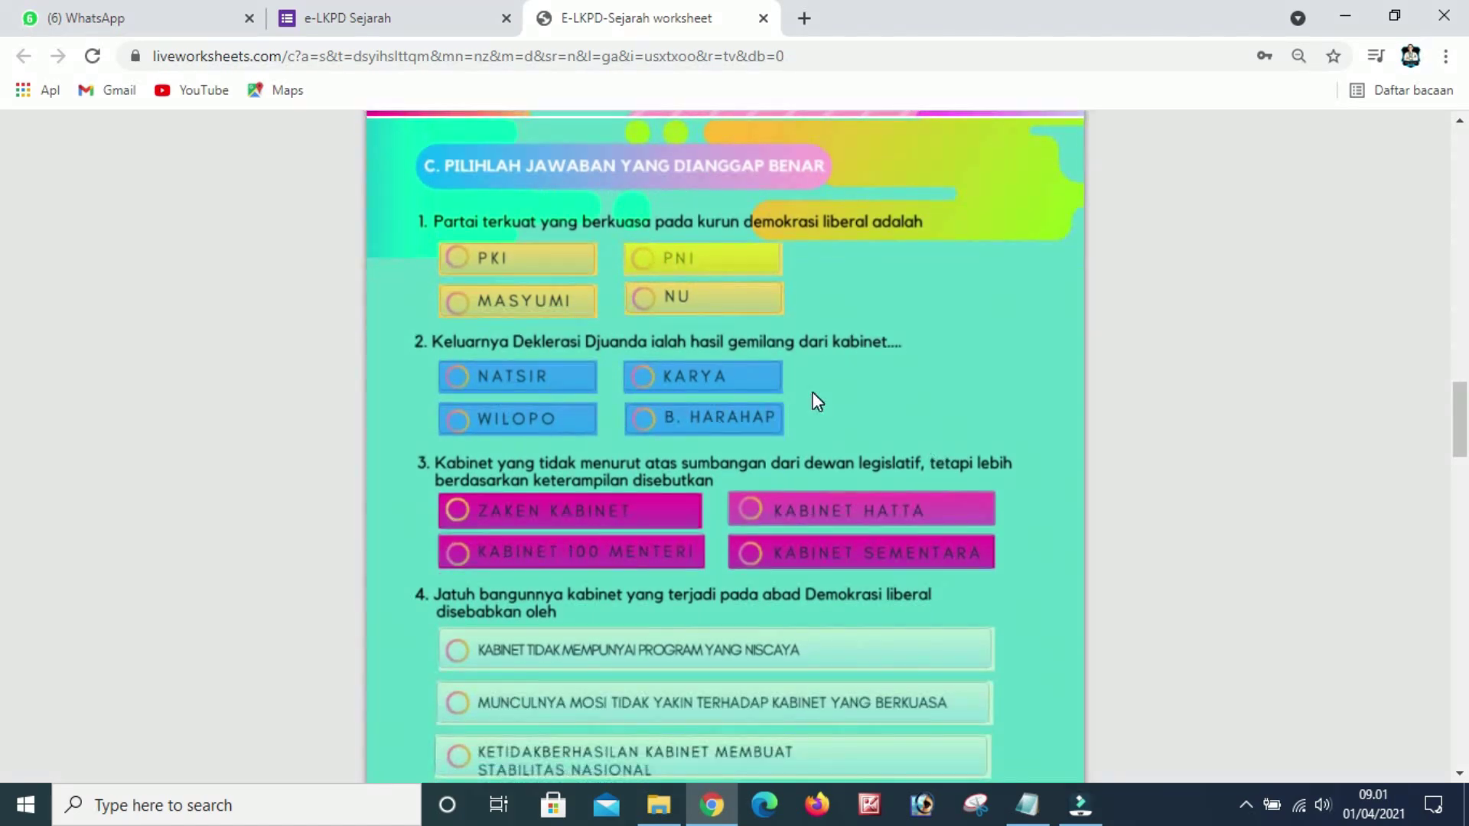
click(700, 378)
scroll(945, 406, down, 1)
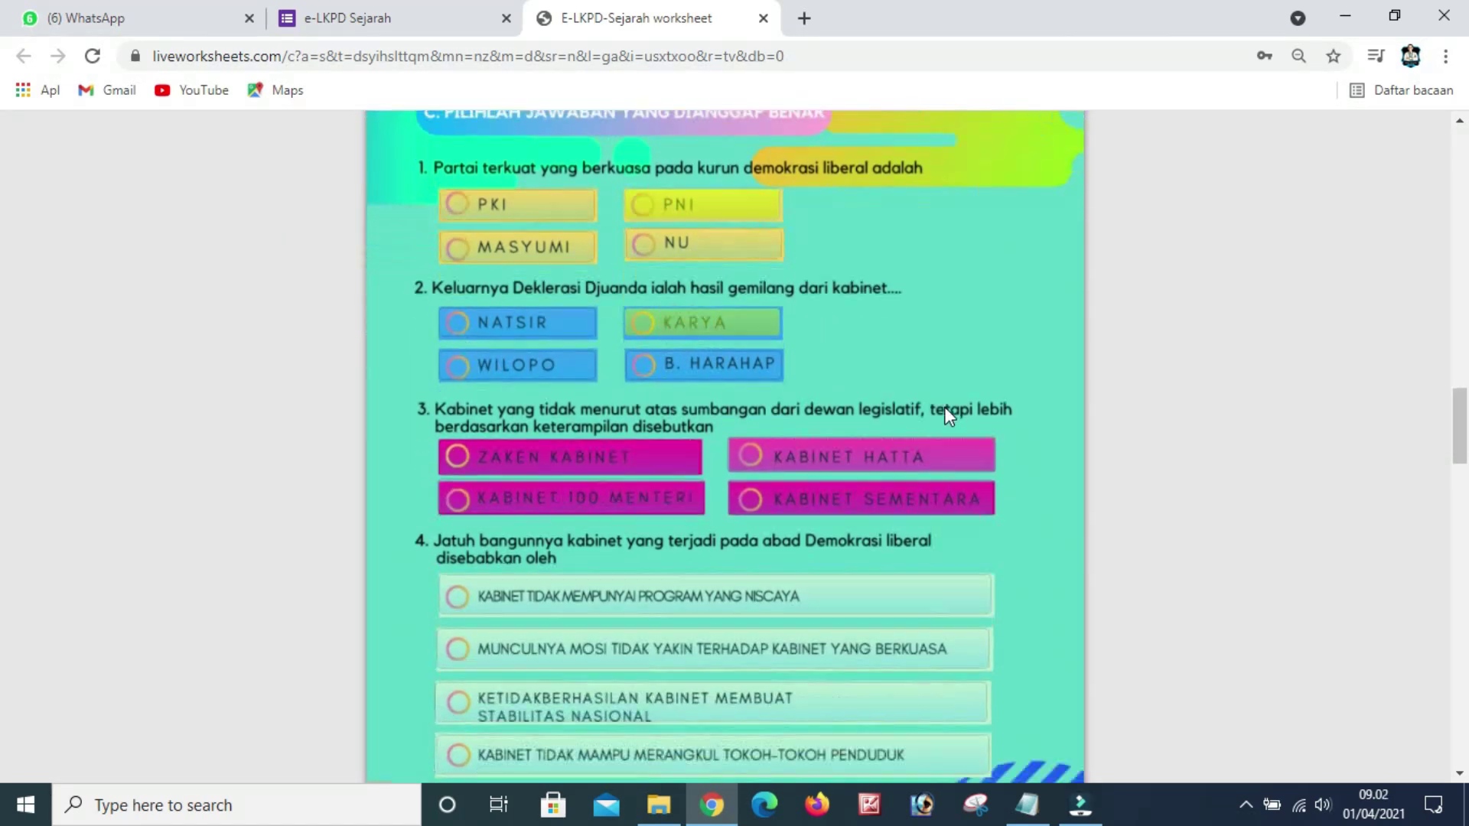
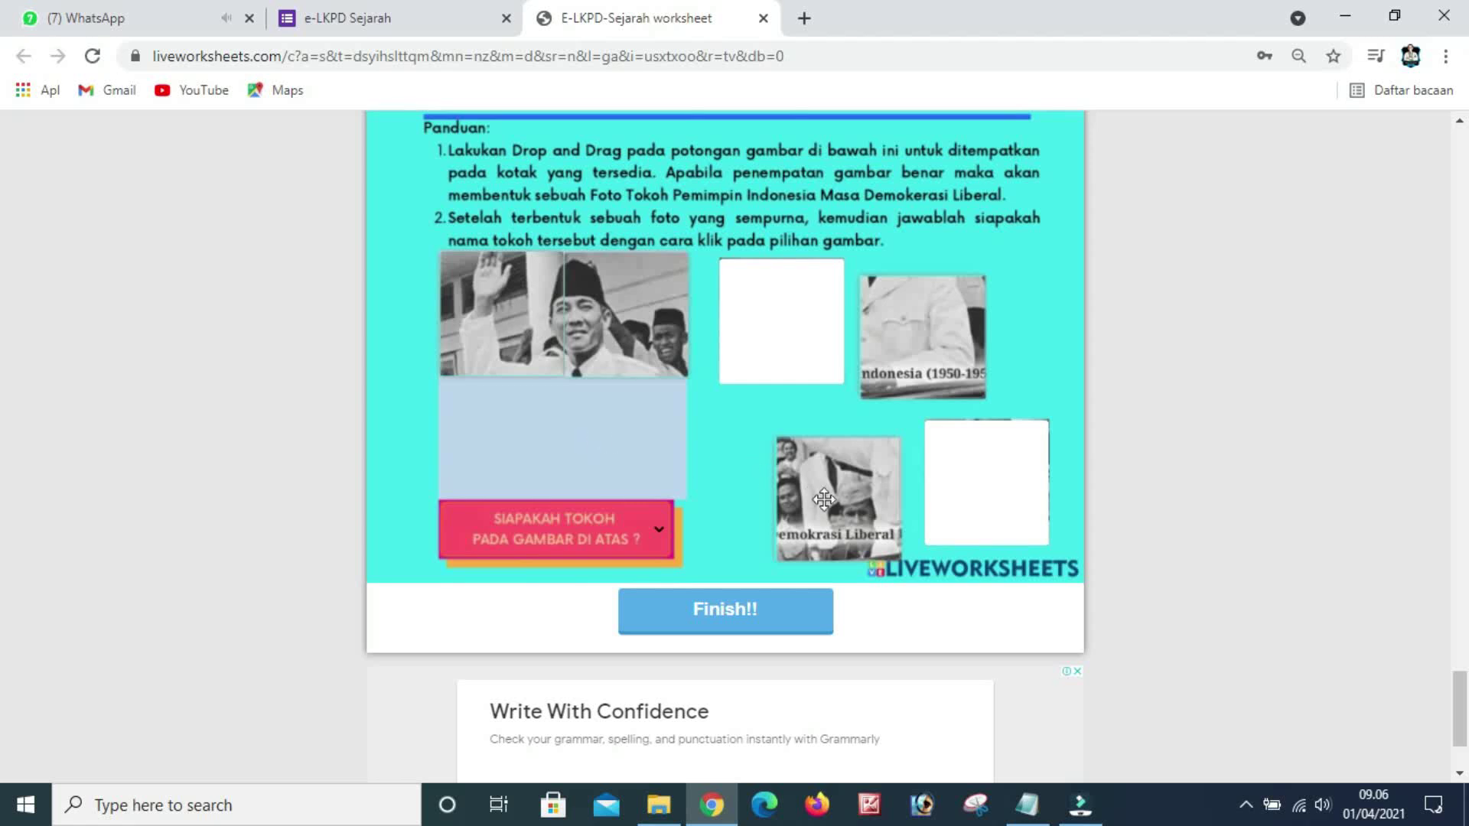
Place the two remaining pieces in the lower half of the Drop and Drag photo and choose A.PRESIDEN SOEKARNO as the figure.
drag(886, 333, 764, 391)
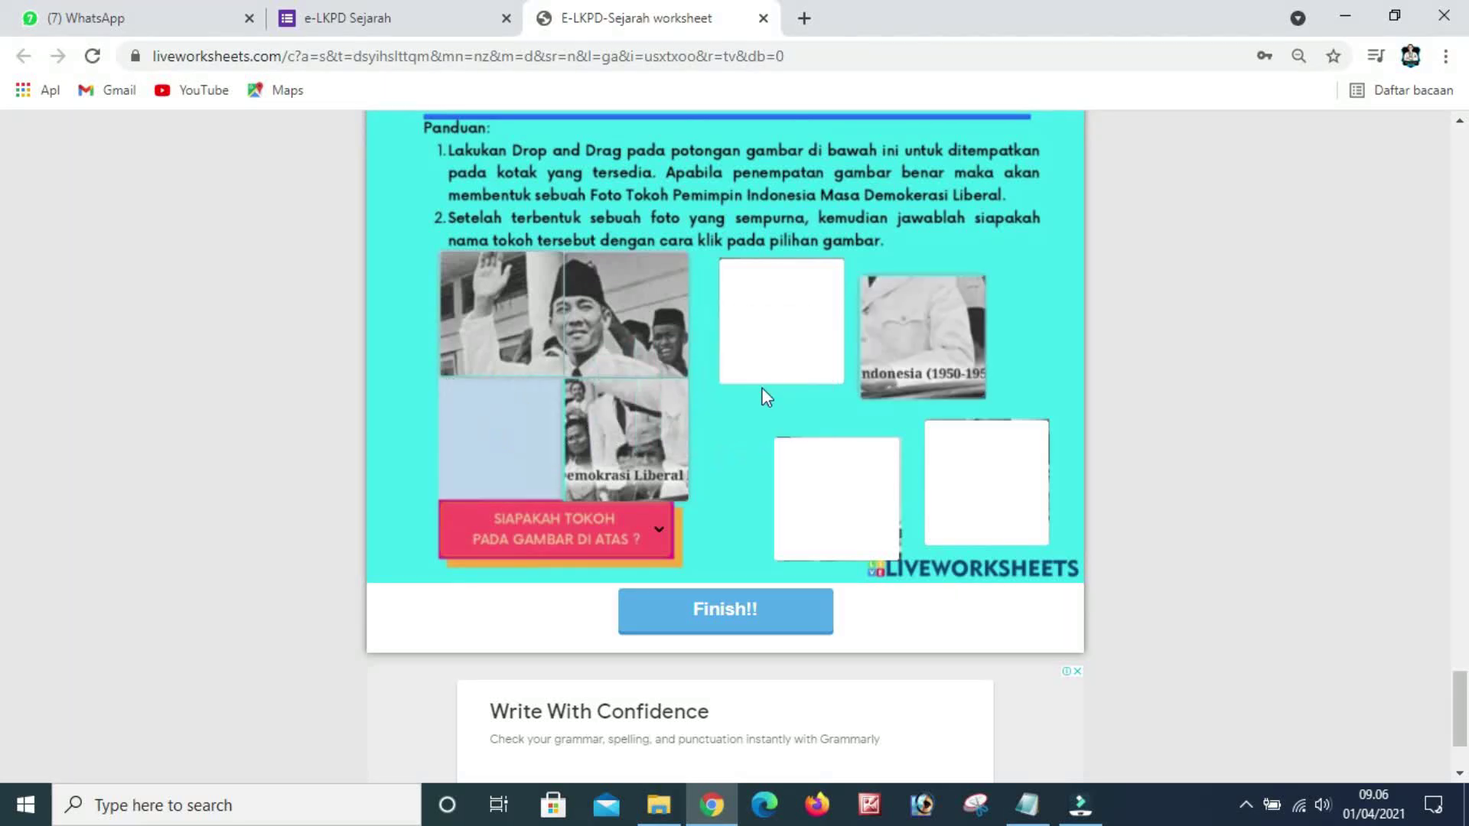
drag(633, 436, 500, 439)
drag(914, 345, 631, 439)
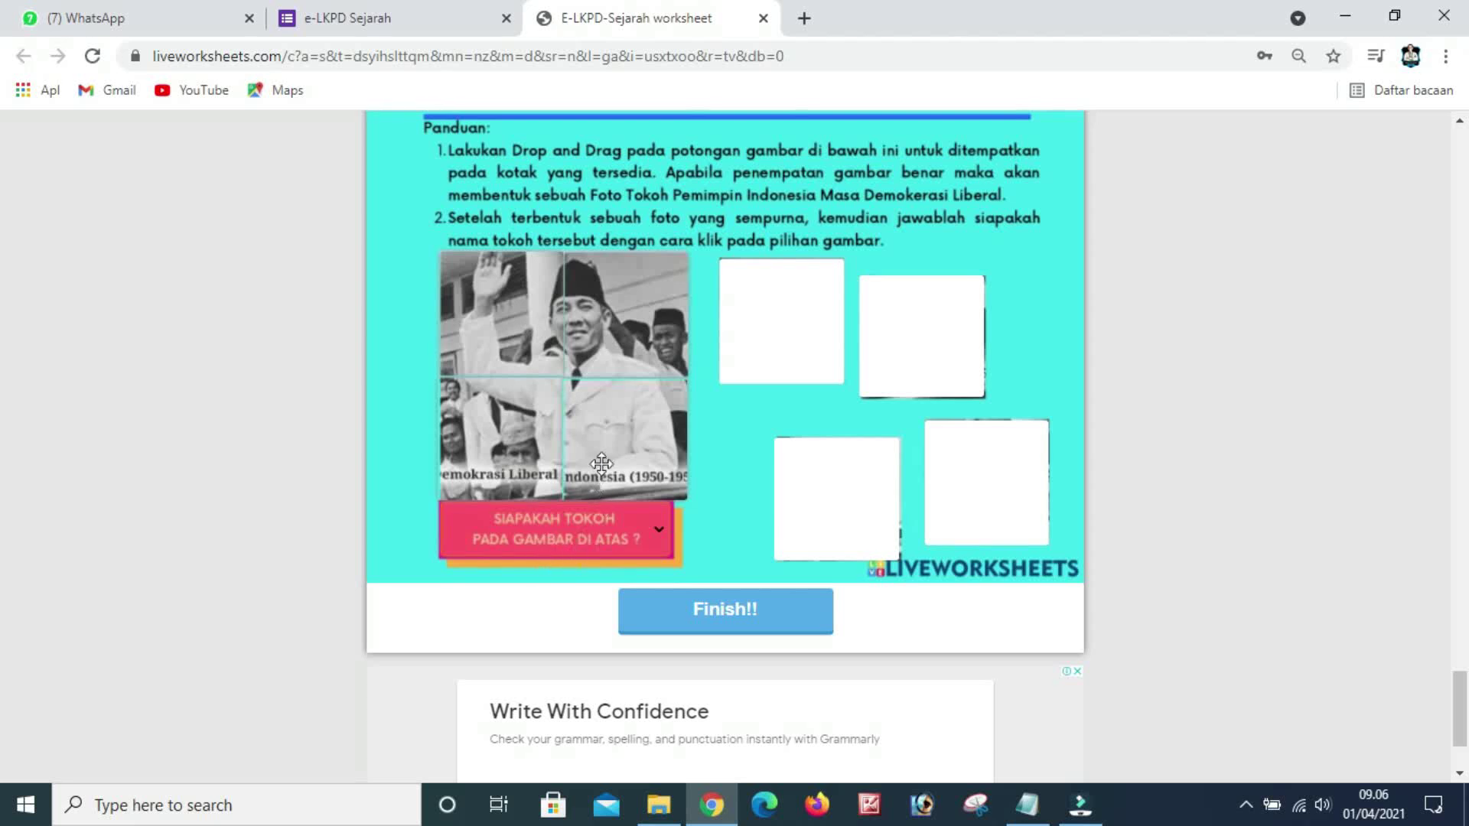
click(659, 527)
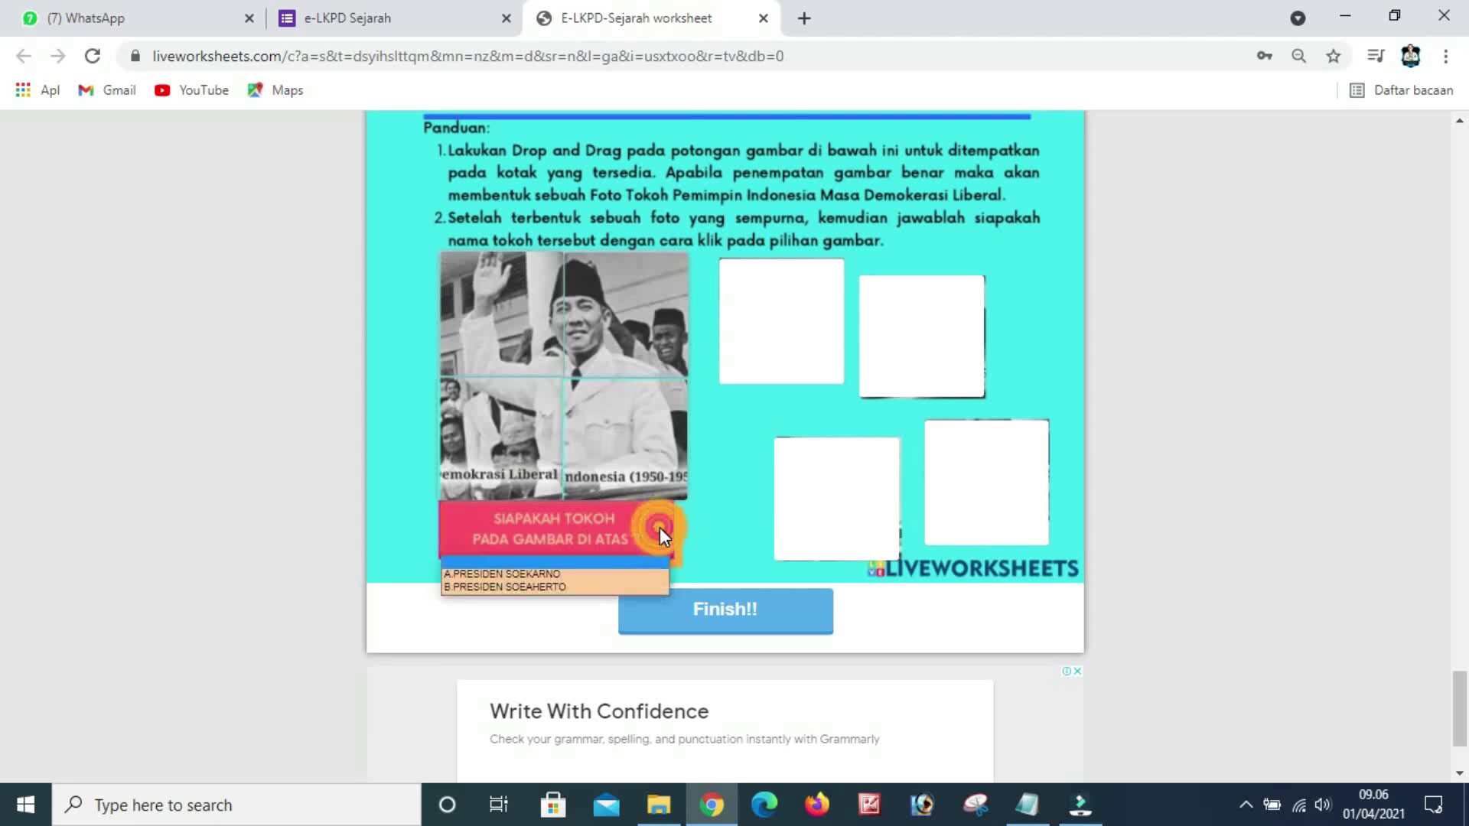
click(531, 574)
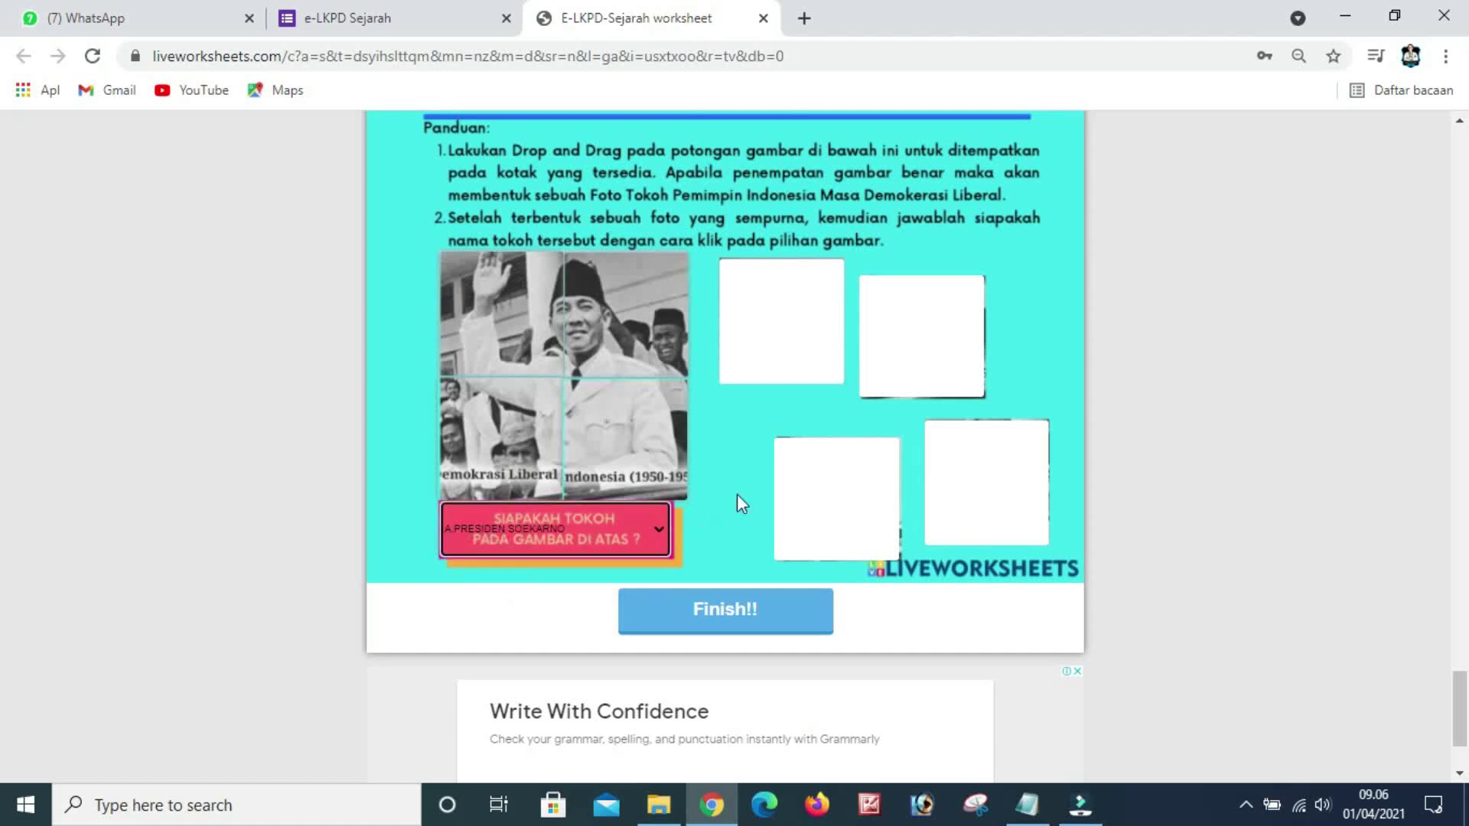
Review the filled-in worksheet answers from the Drop and Drag section back to the Materi video.
scroll(743, 505, up, 20)
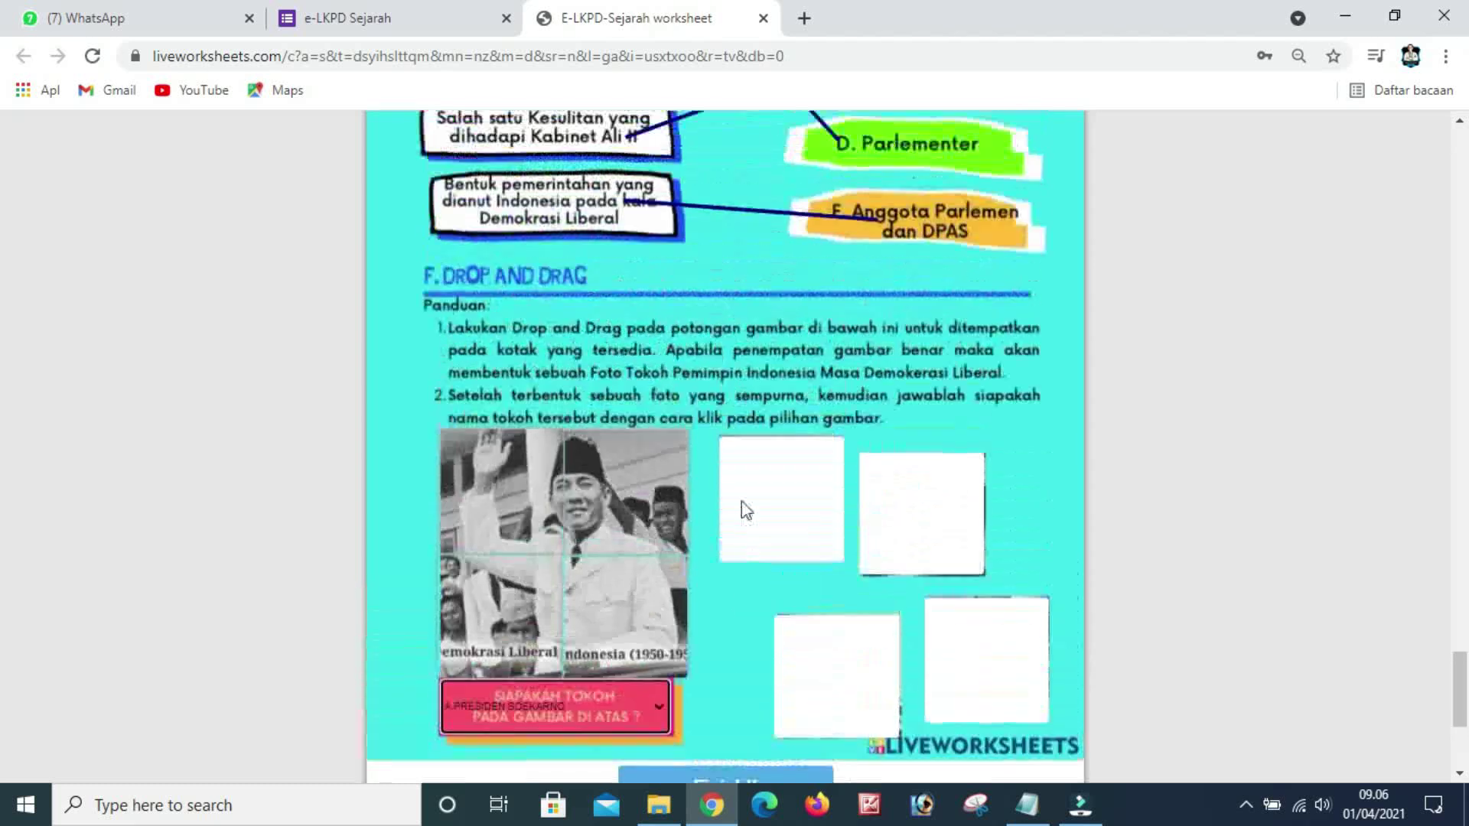
scroll(746, 509, up, 20)
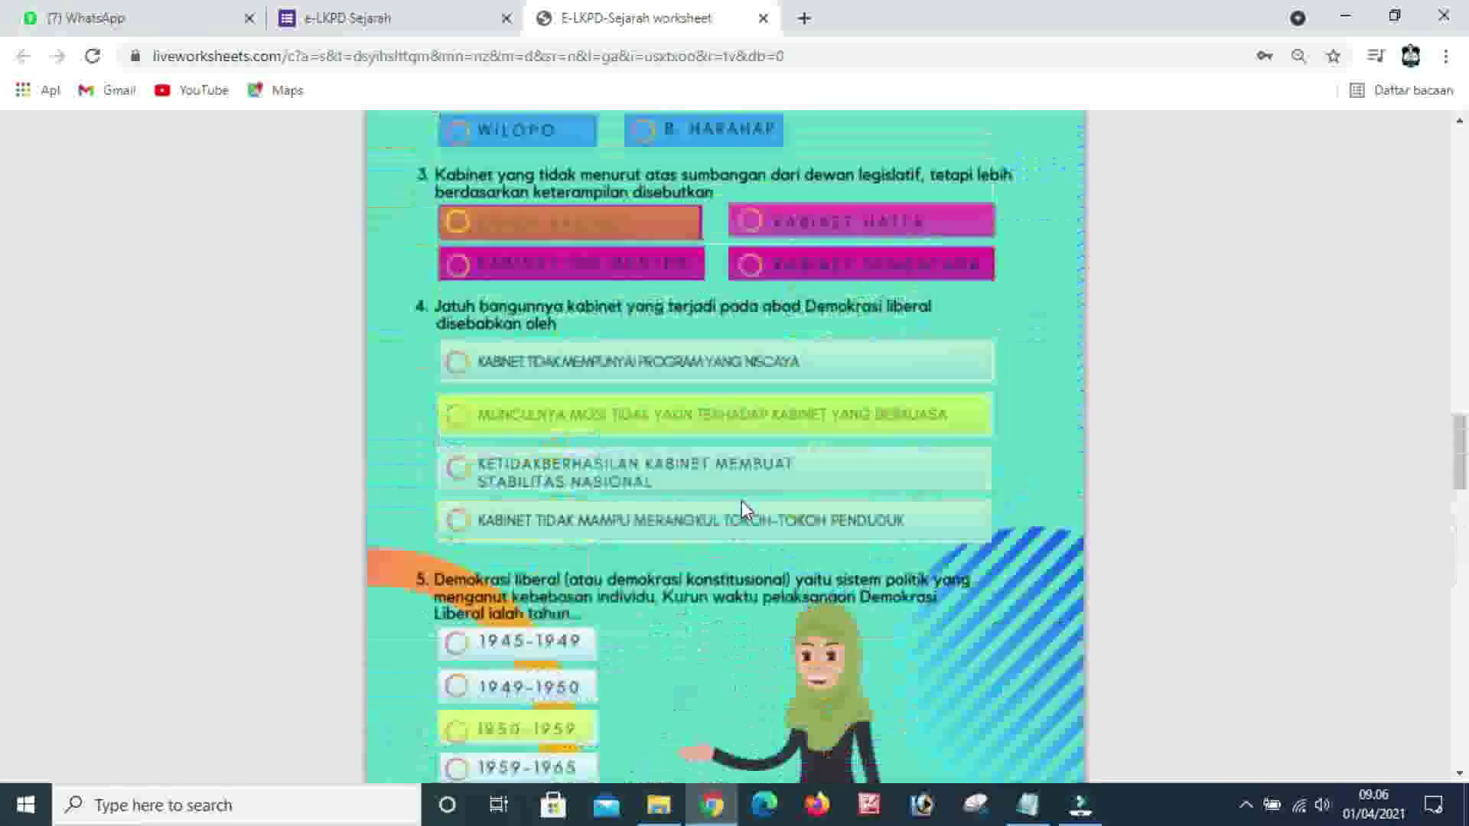
scroll(742, 505, up, 5)
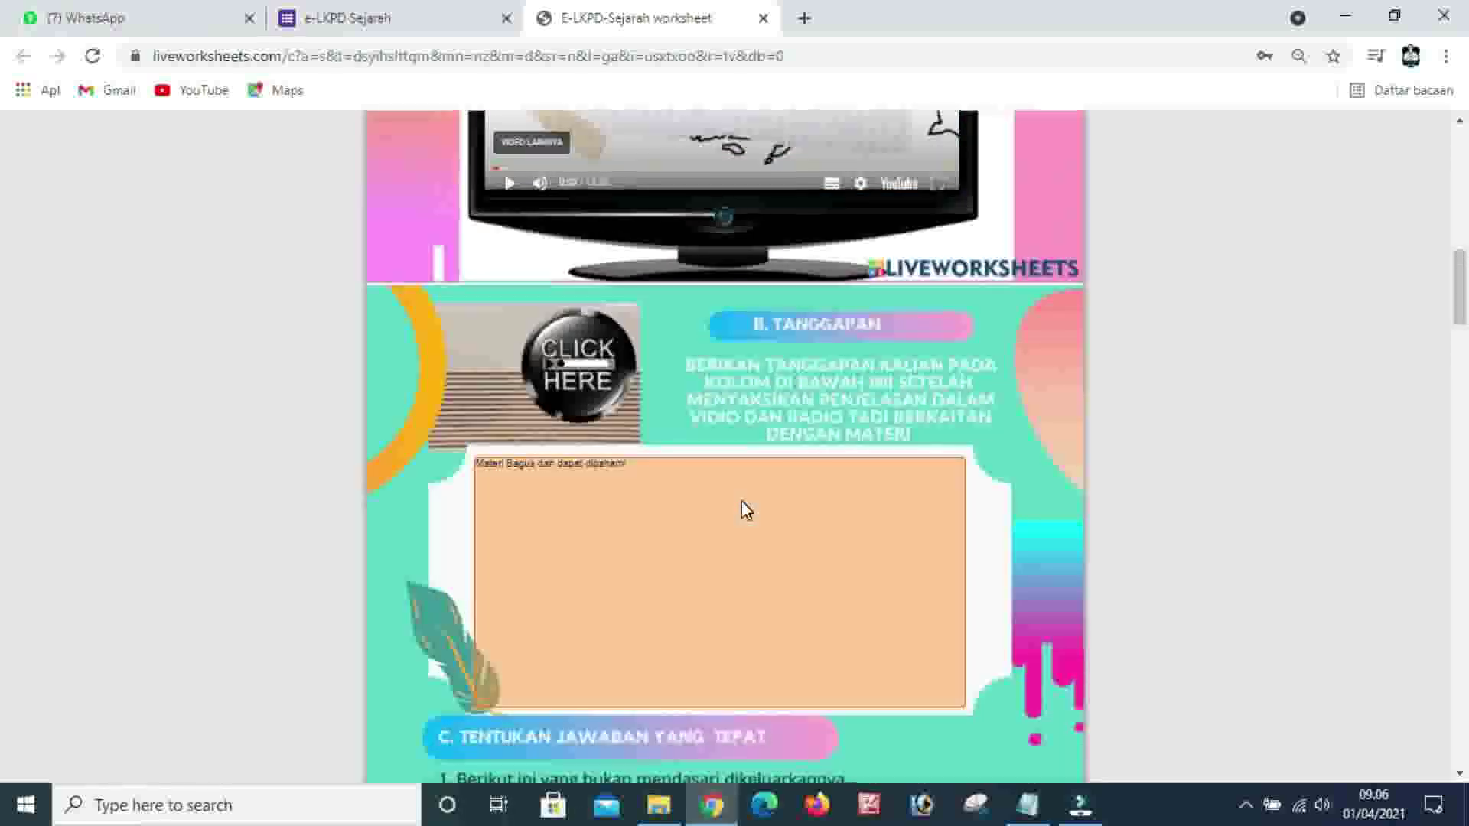
scroll(744, 508, up, 3)
scroll(756, 527, up, 11)
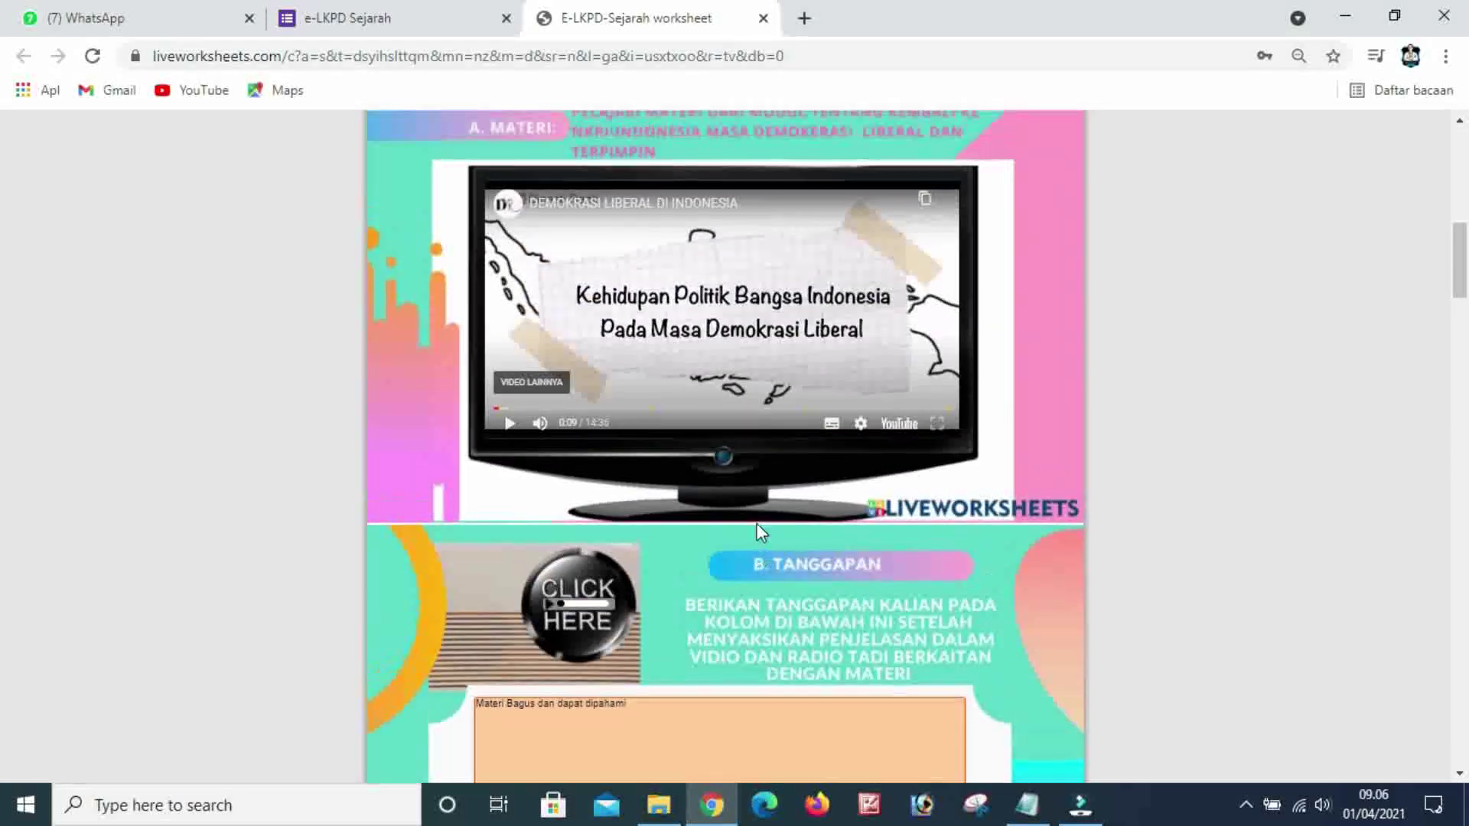
scroll(746, 536, down, 20)
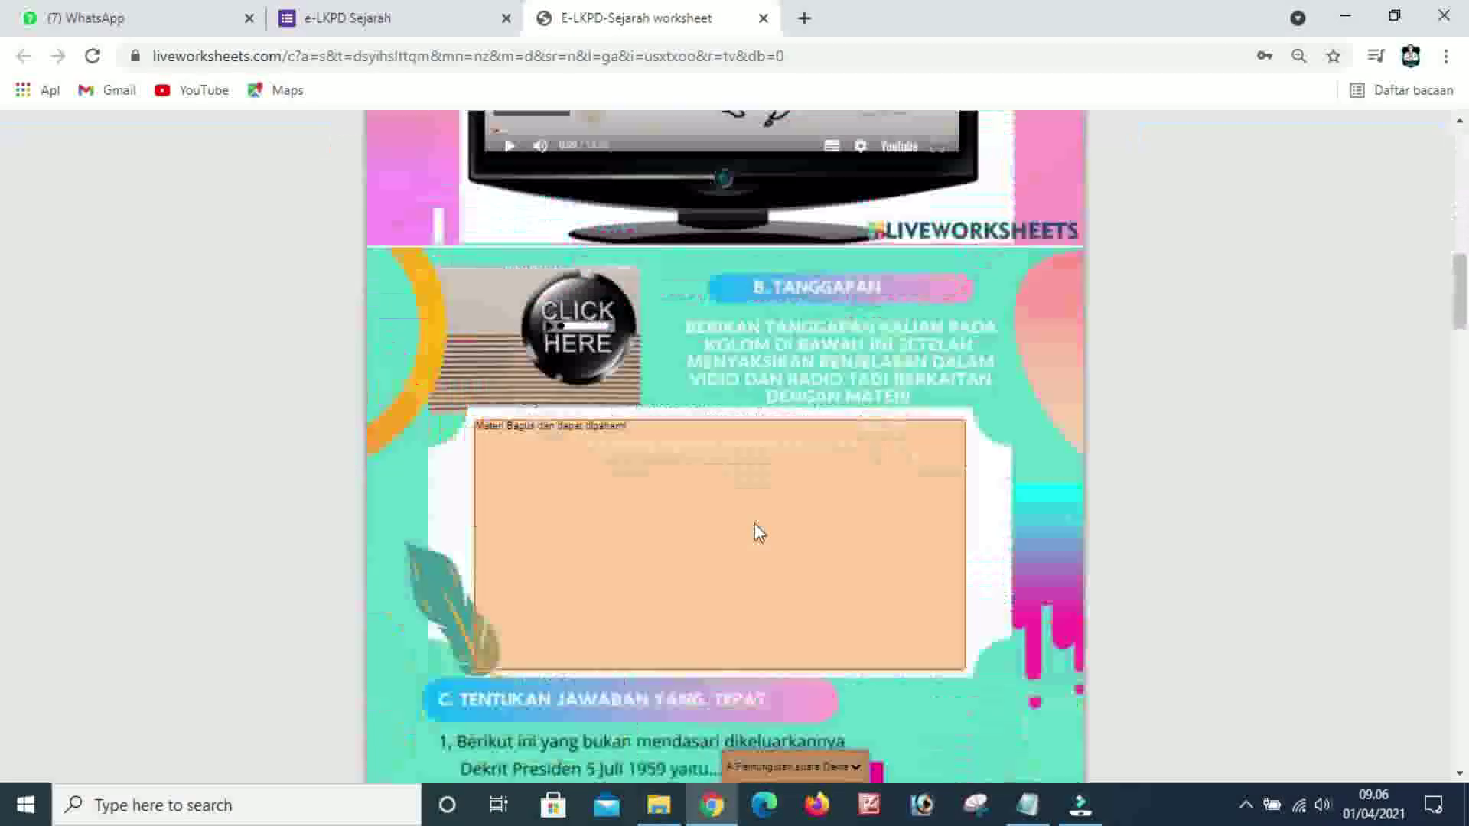
Finish the worksheet and enter the student's full name in the submission form.
scroll(739, 562, down, 15)
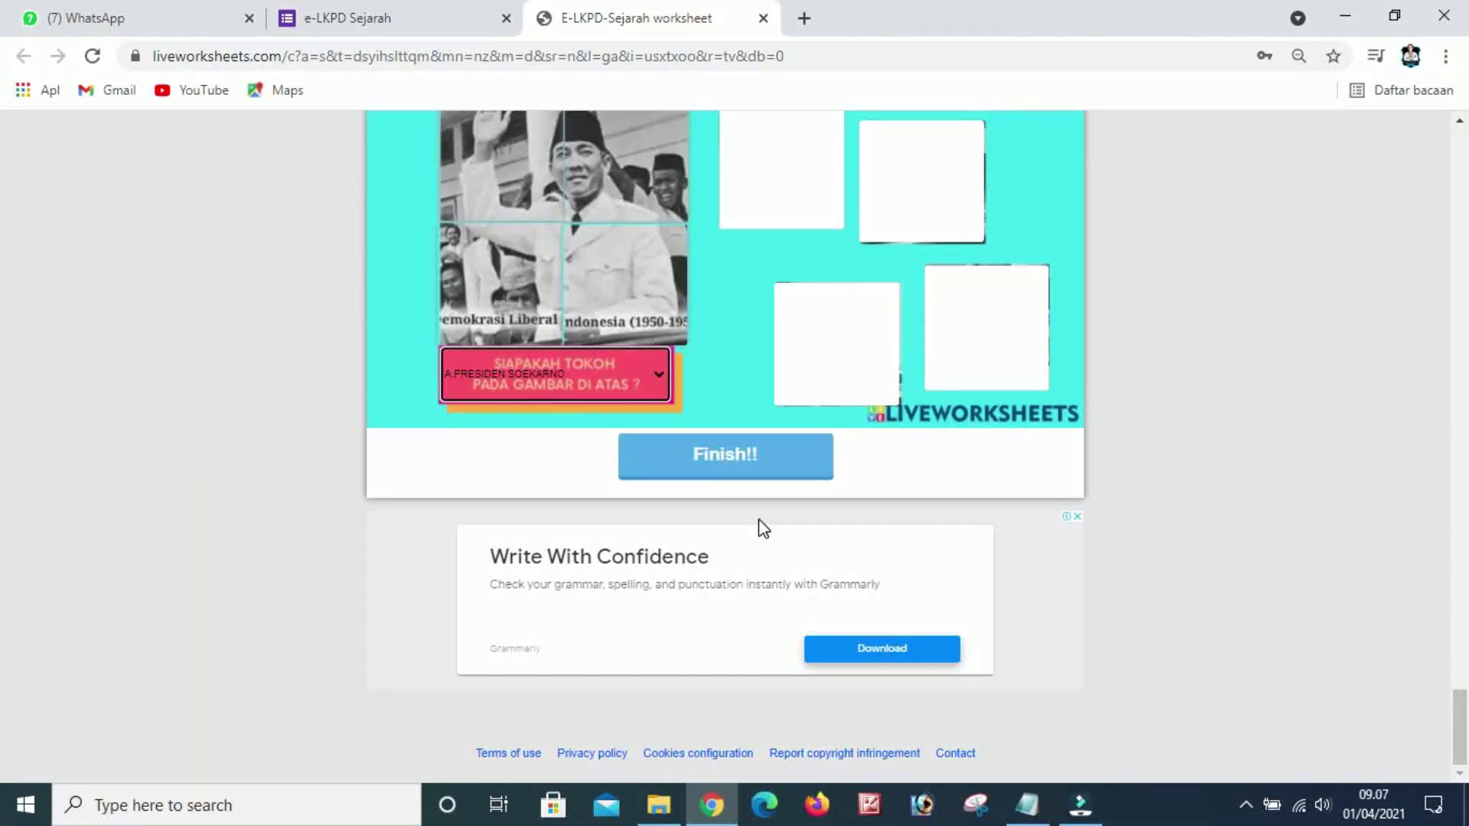
click(719, 462)
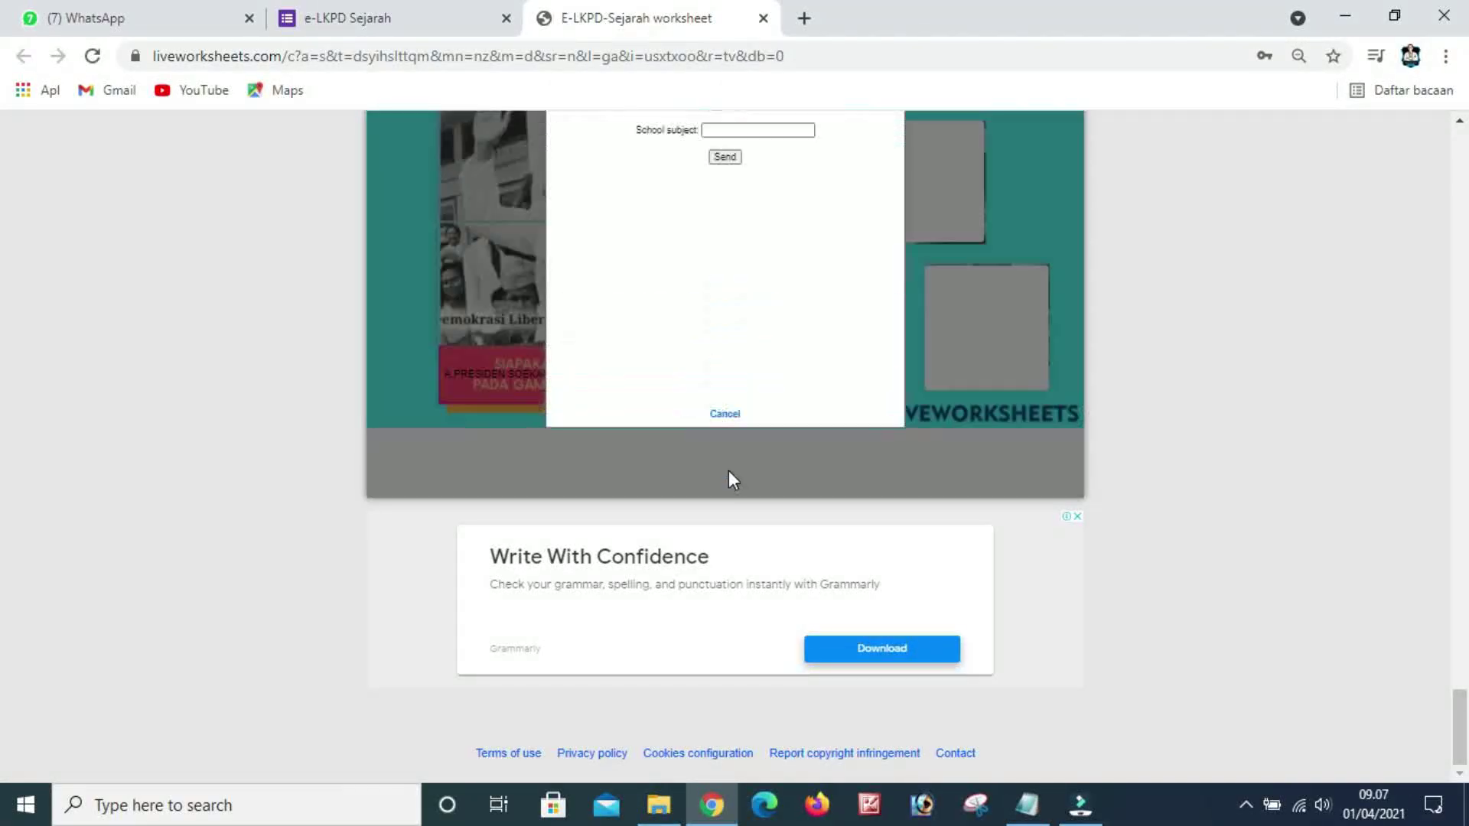
scroll(731, 387, up, 3)
click(692, 328)
click(691, 329)
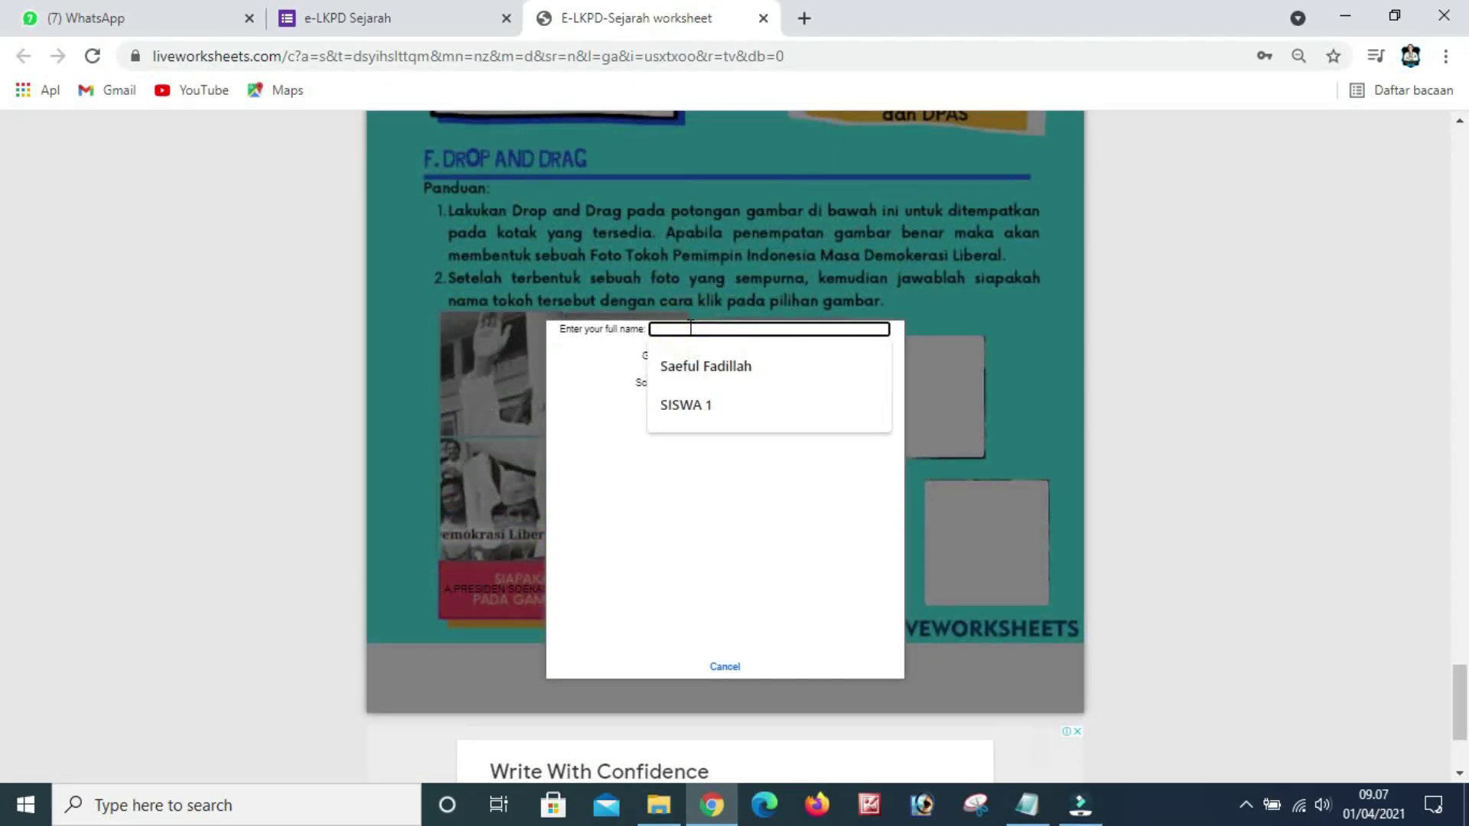
text(S)
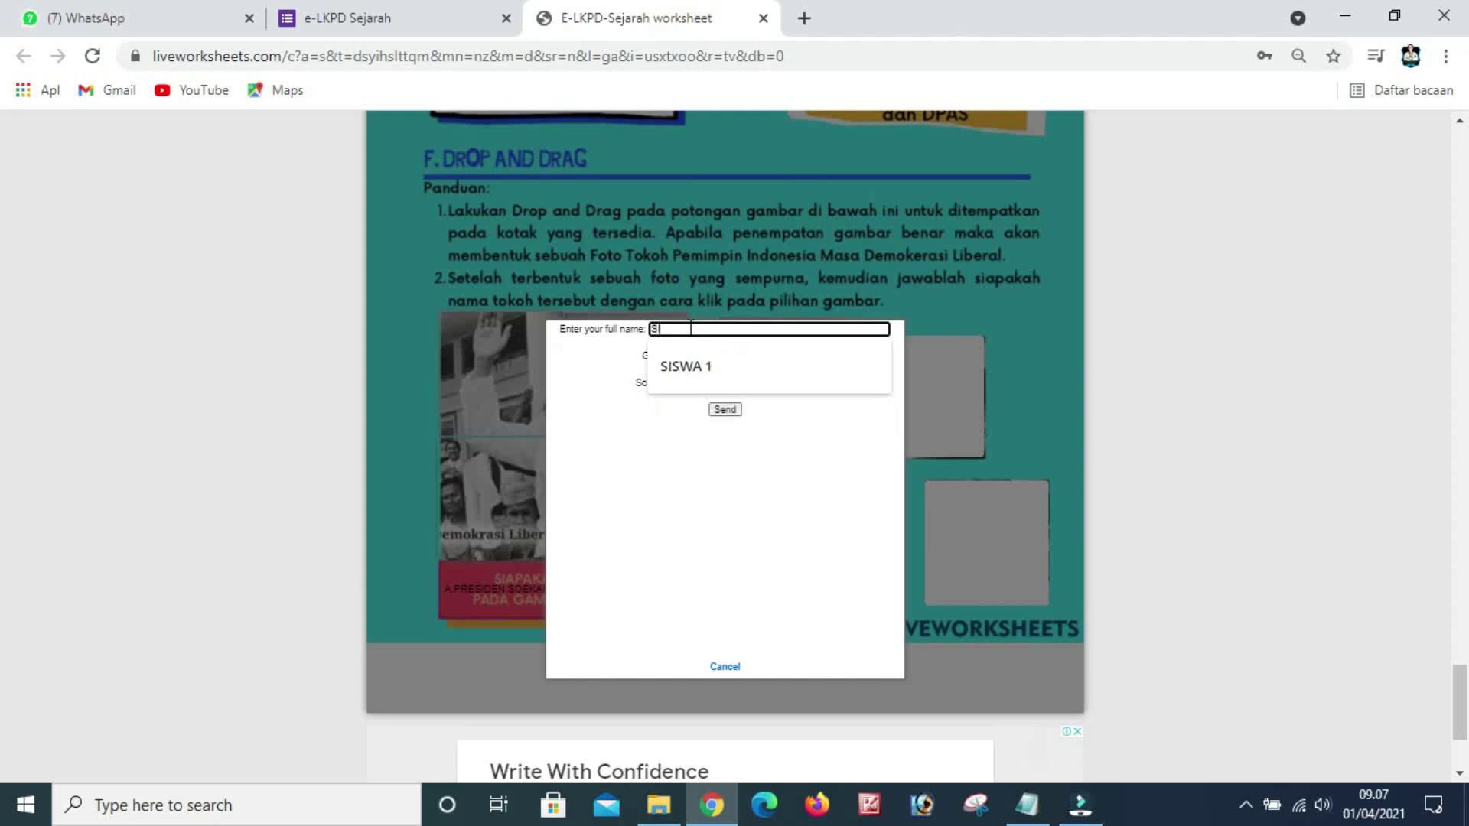
text(ISWA 3)
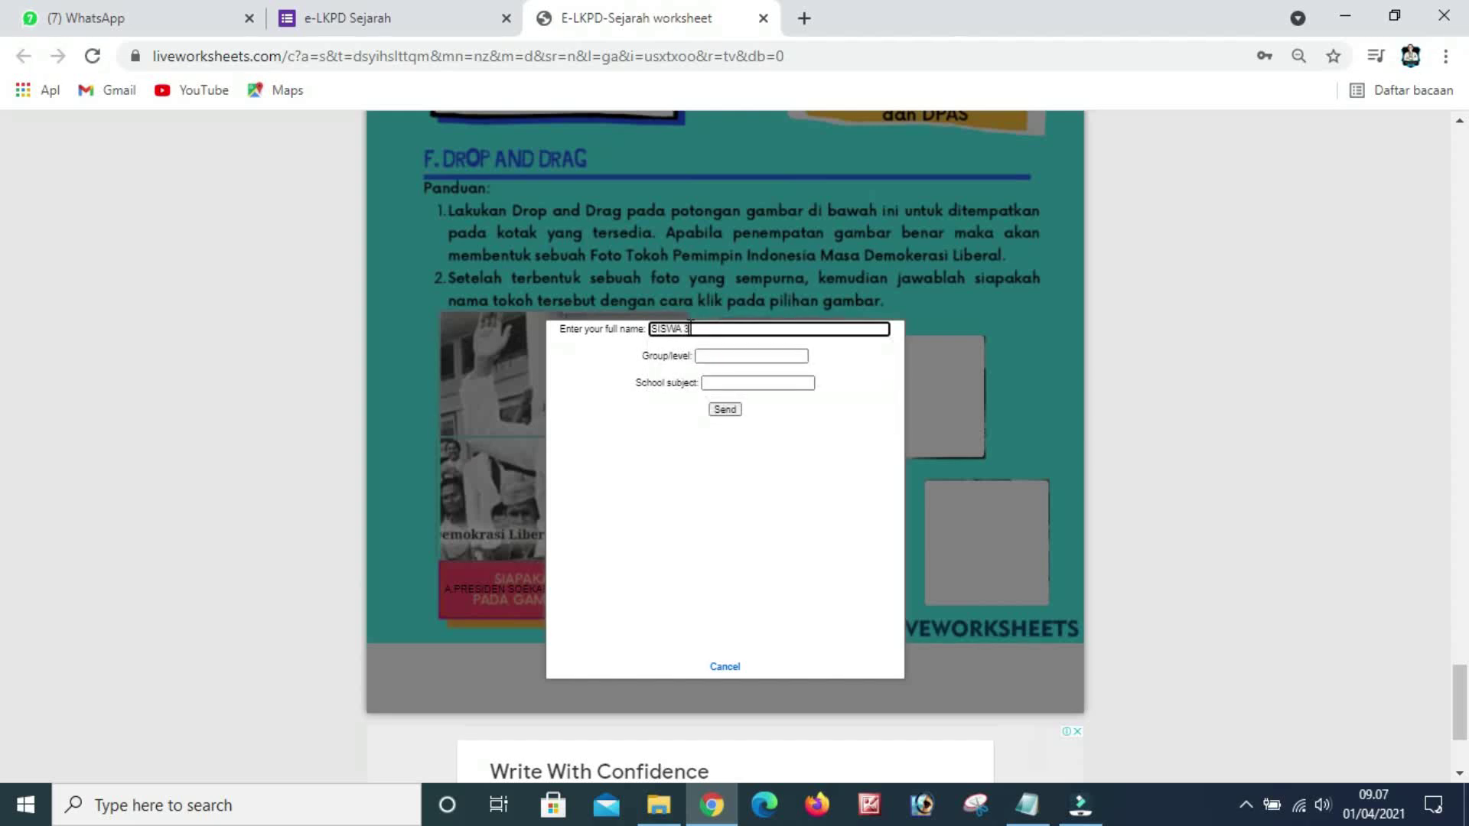
click(793, 439)
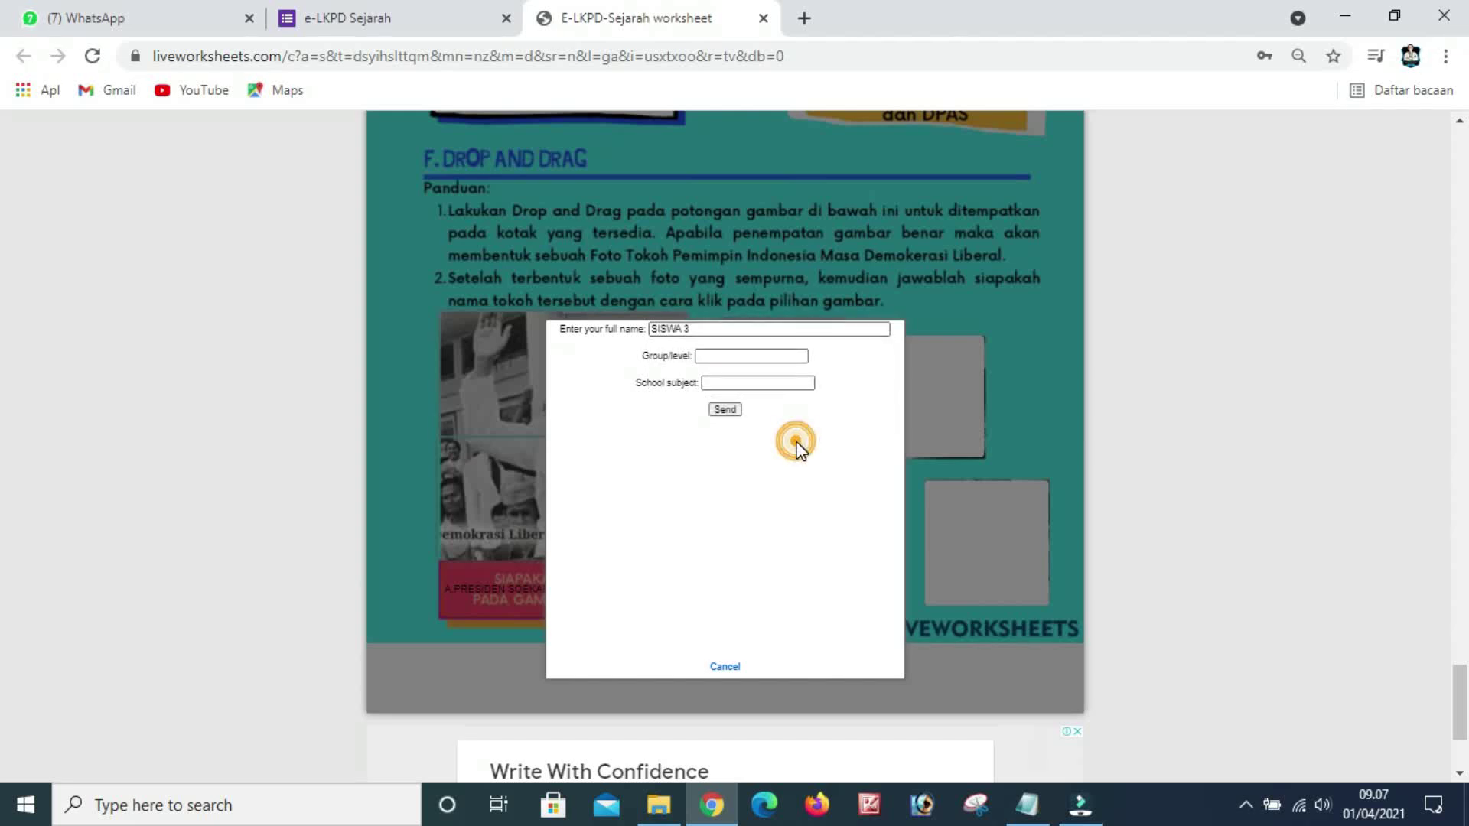
Set the group/level to 10-TPL and the school subject to Sejarah, and send the answers to the teacher.
click(737, 357)
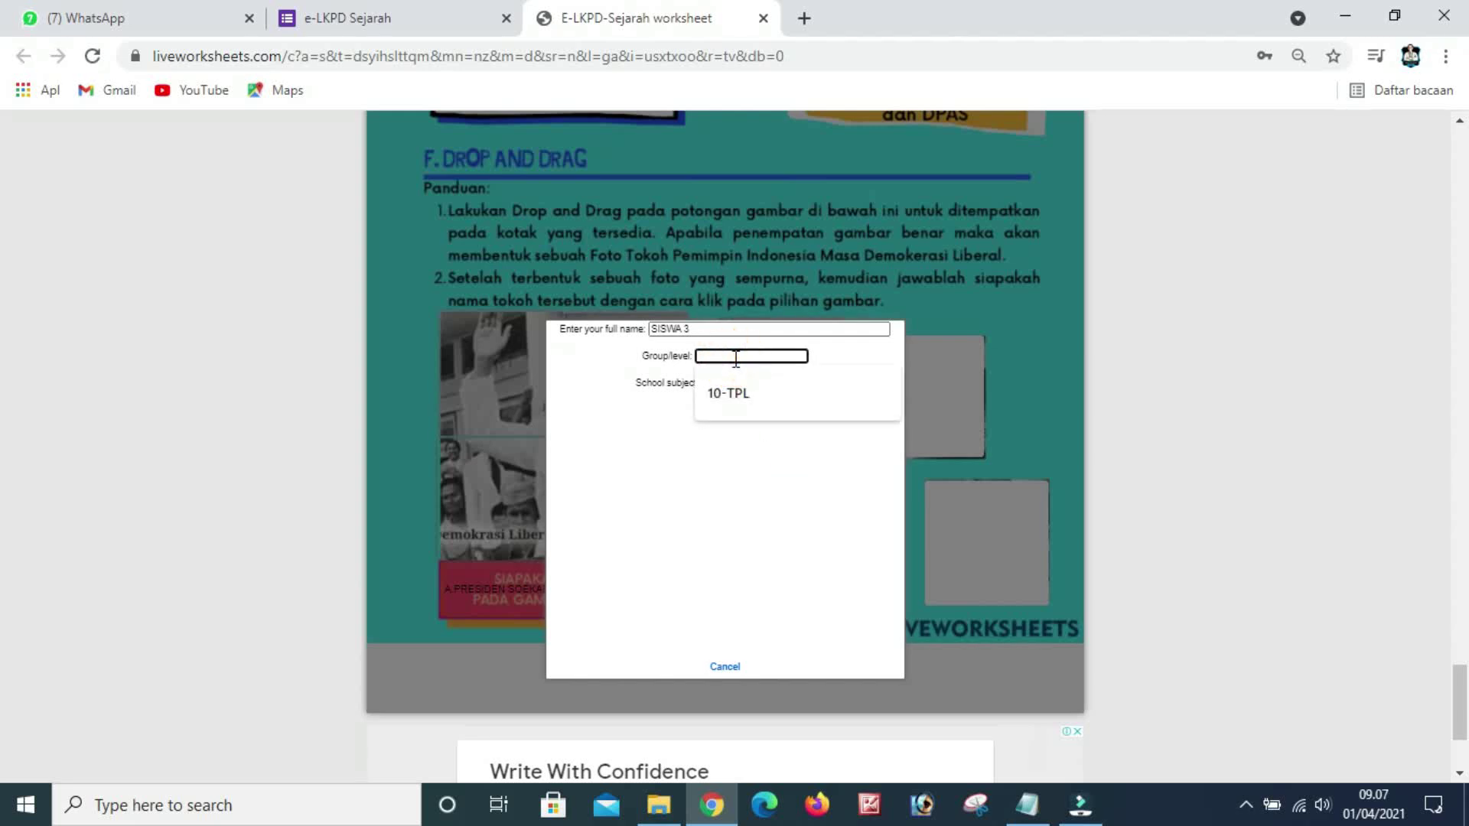
click(748, 394)
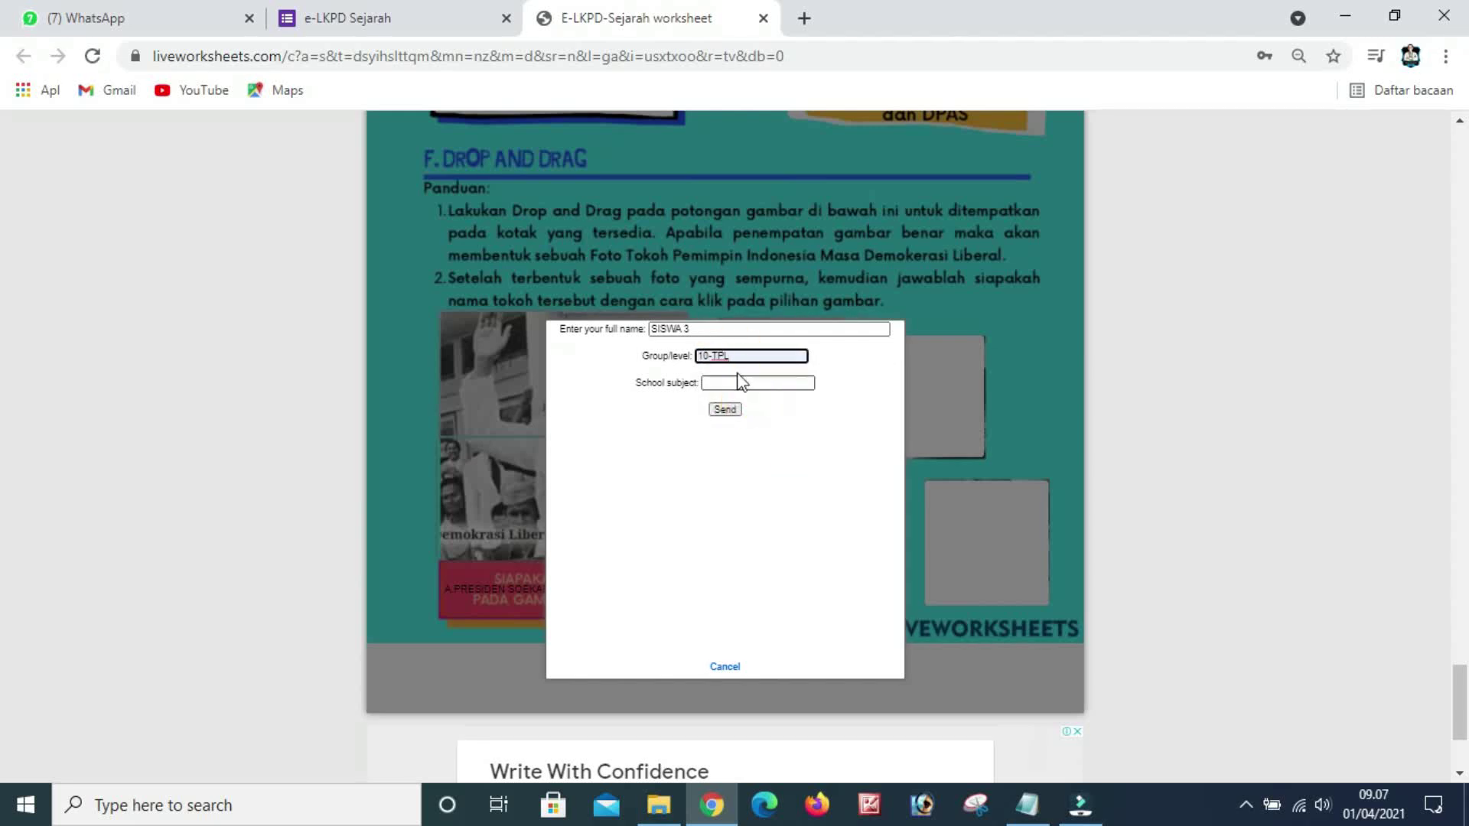
click(739, 382)
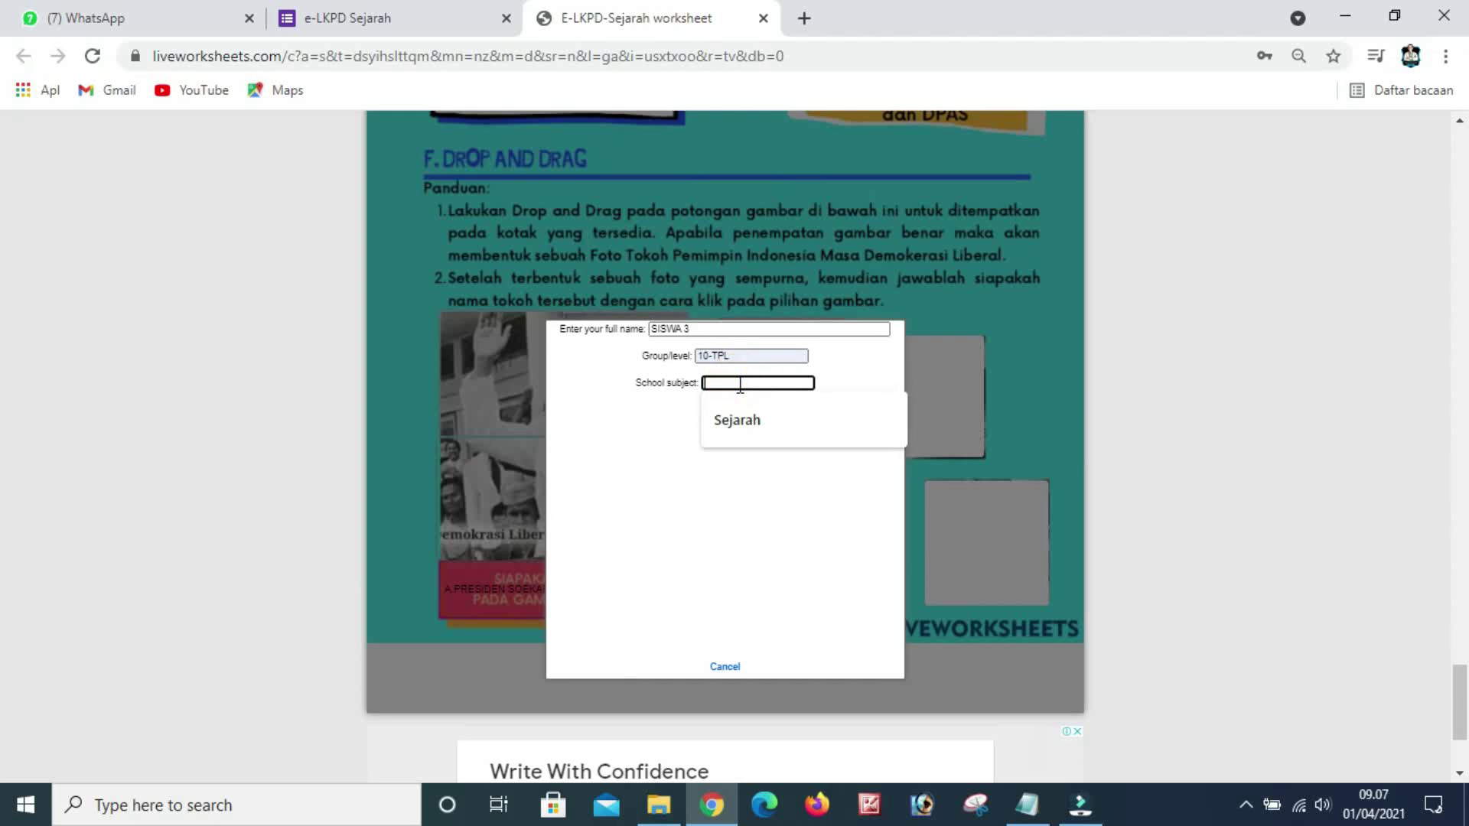
click(759, 427)
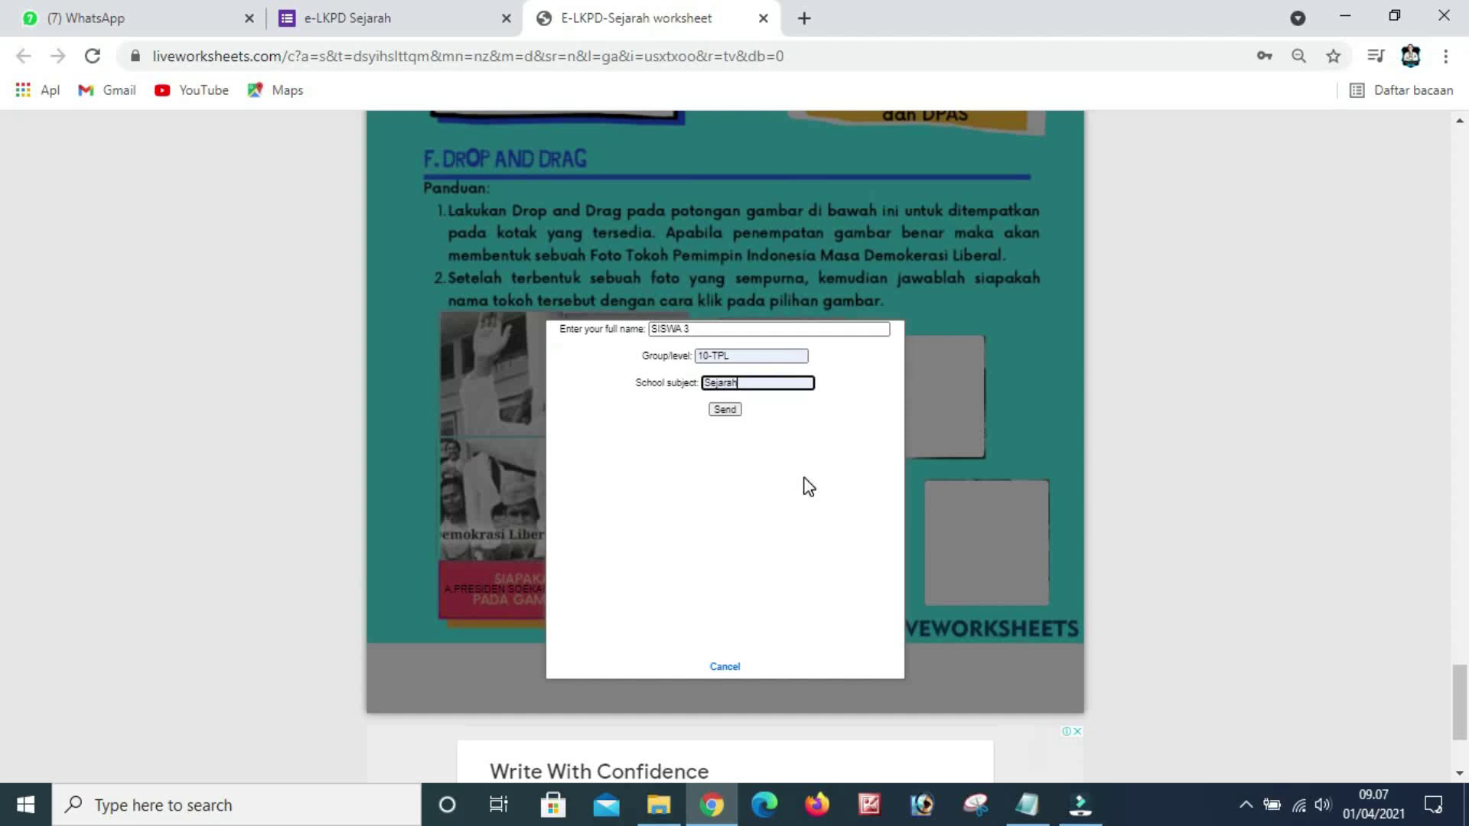
click(726, 411)
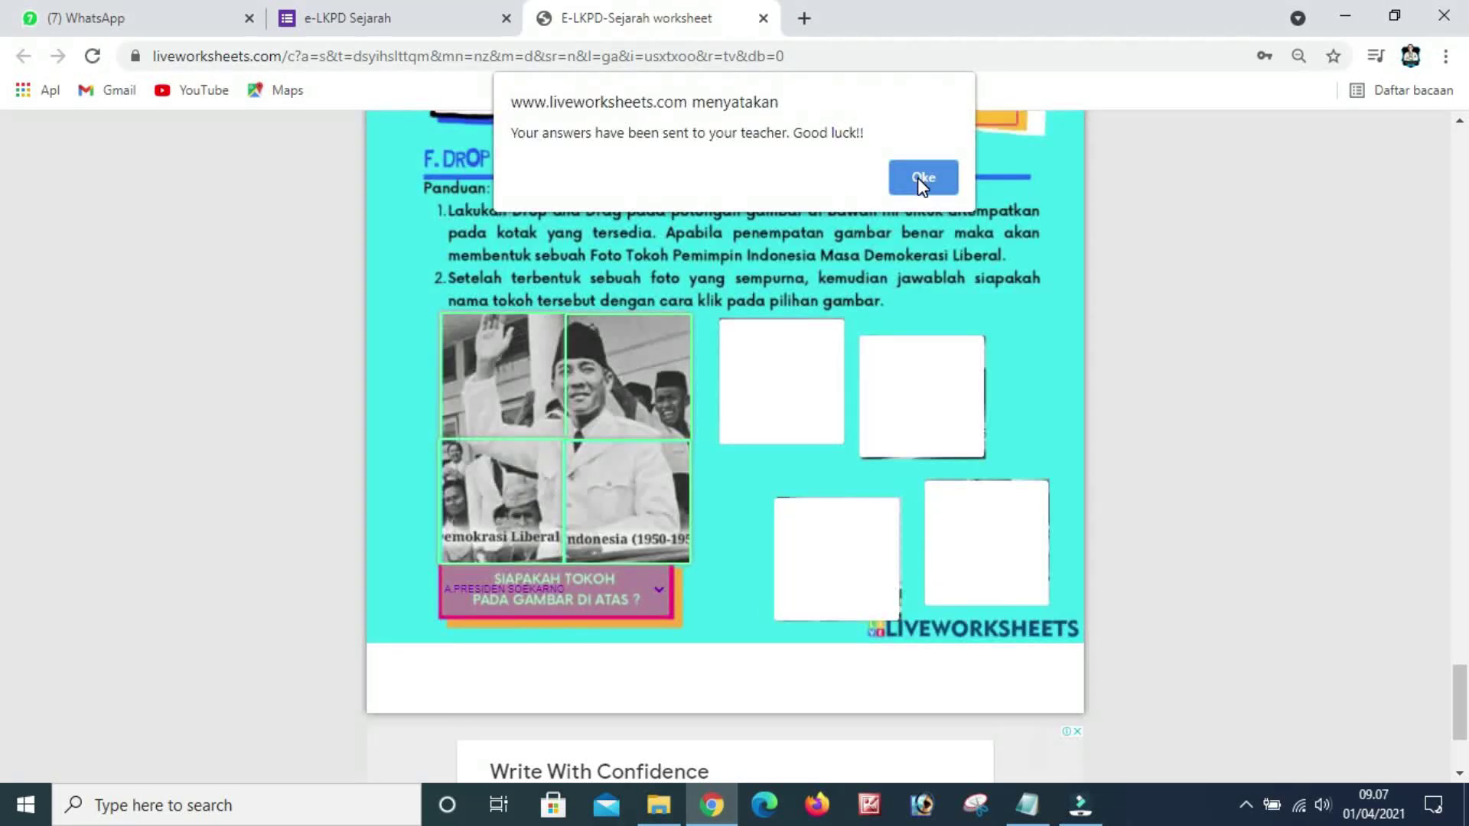
click(922, 180)
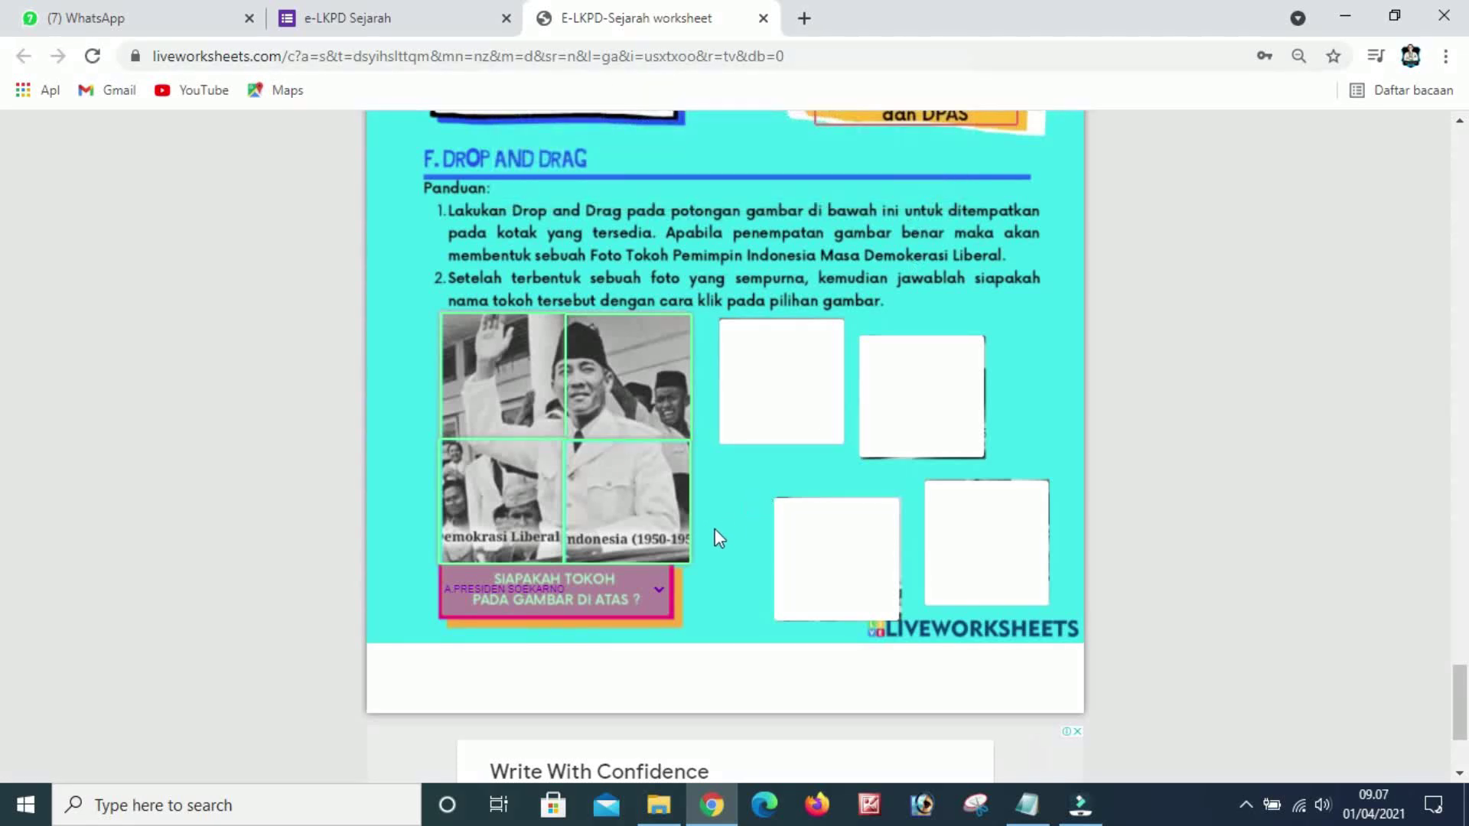
Review the marked worksheet answers from the Drop and Drag section back to the score beside the name and date fields.
scroll(710, 535, up, 20)
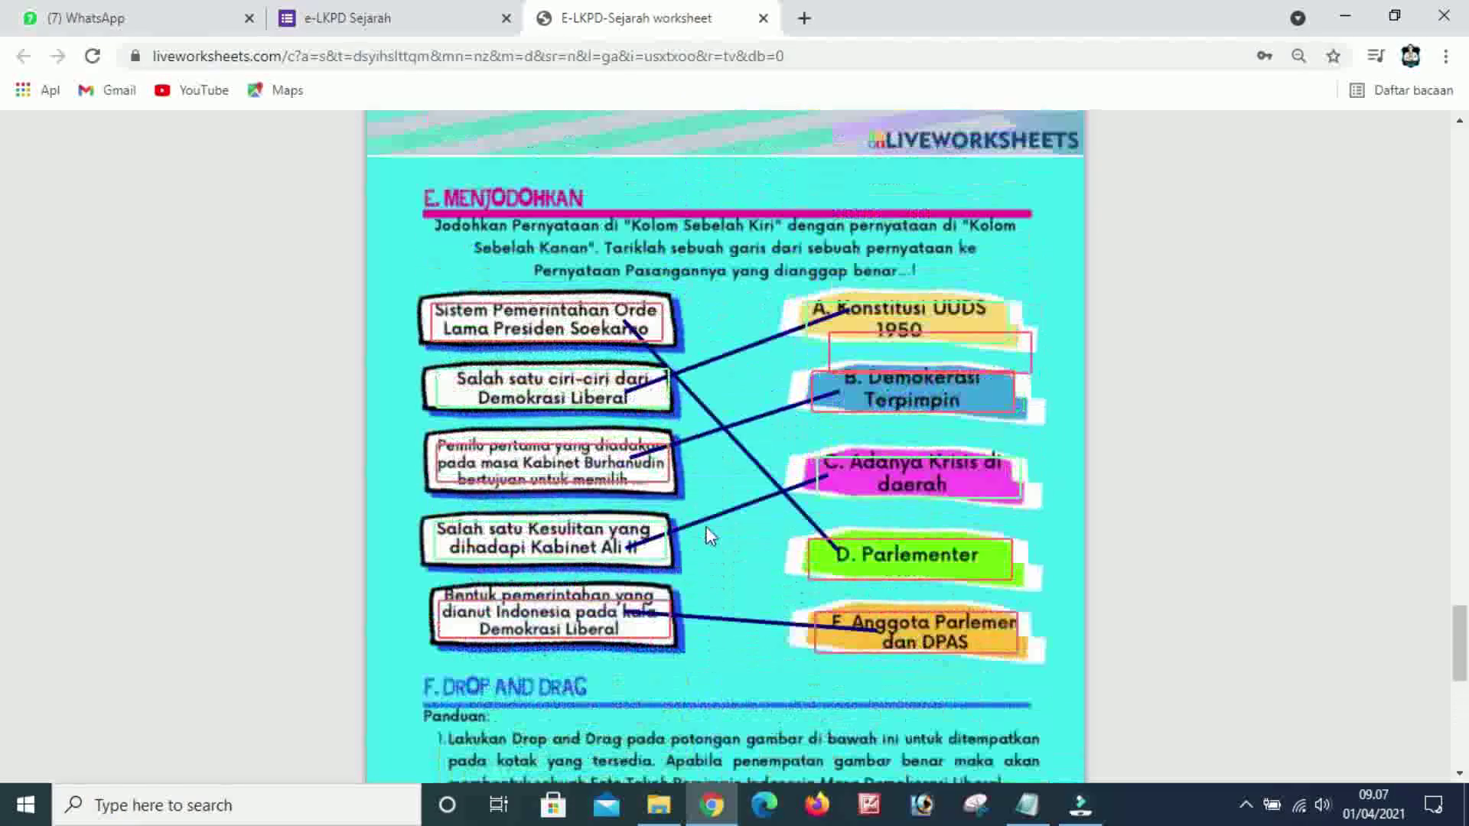
scroll(710, 536, up, 20)
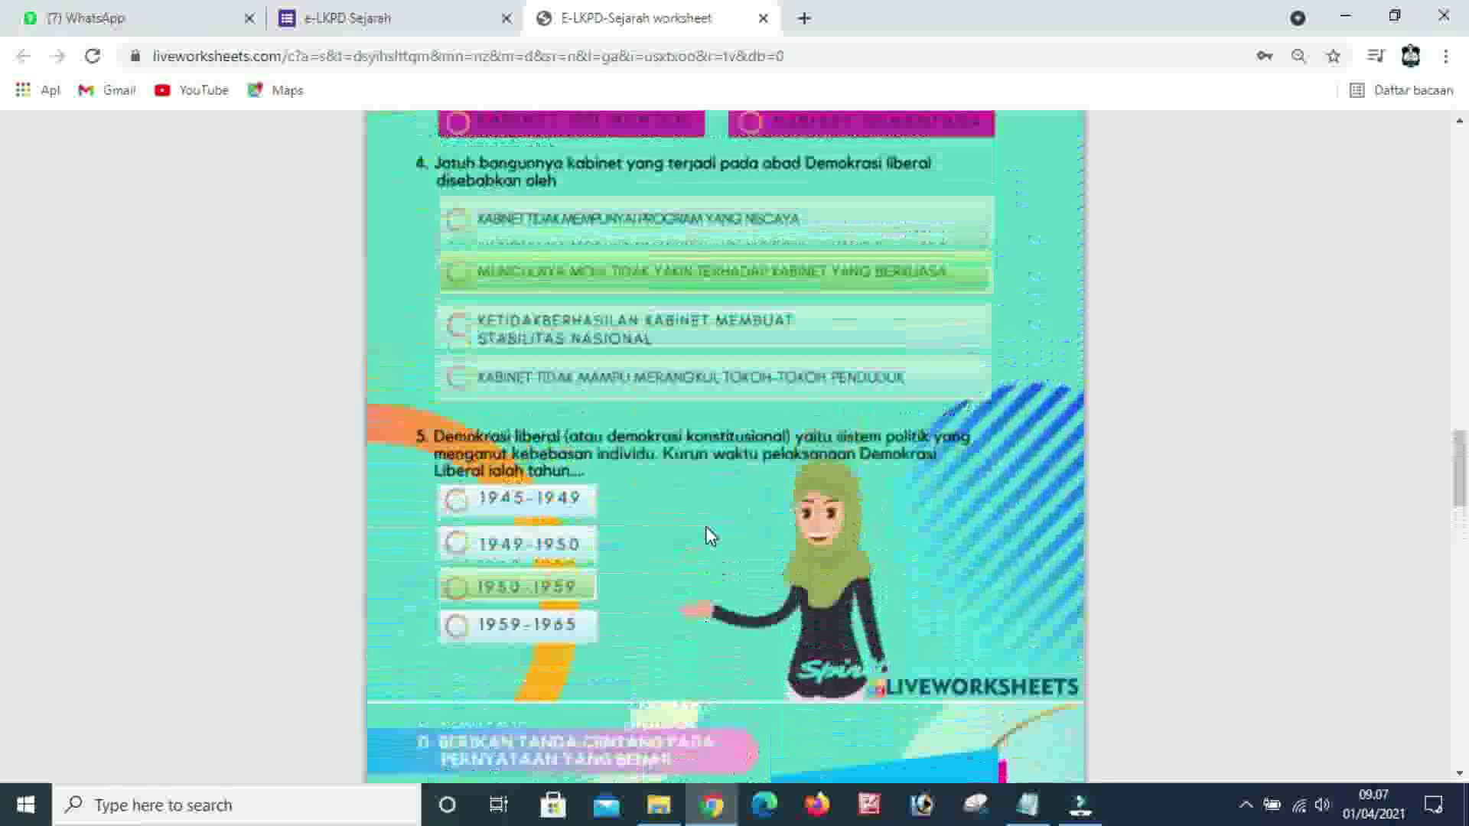
scroll(708, 535, up, 20)
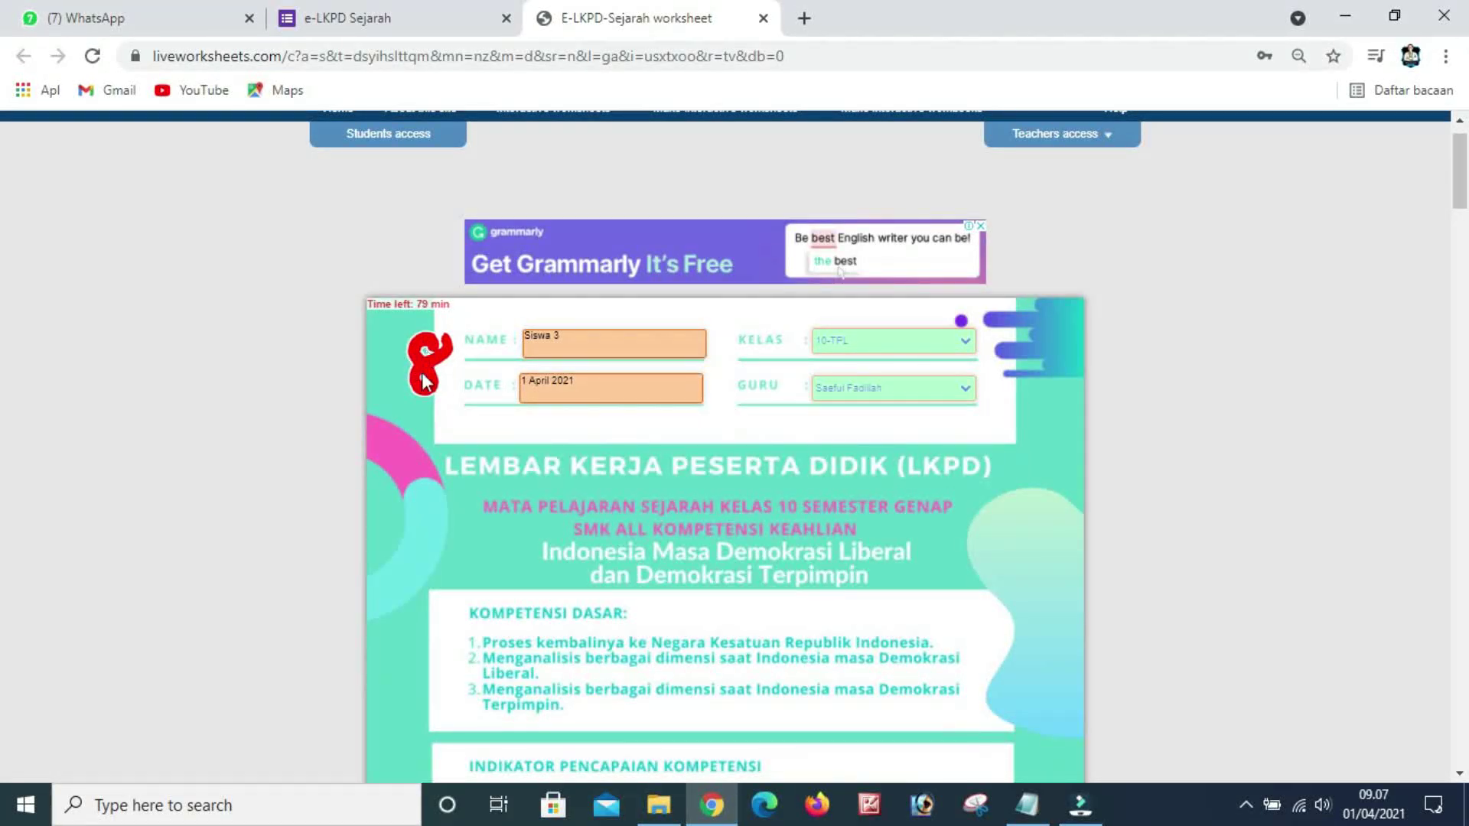
scroll(612, 490, down, 3)
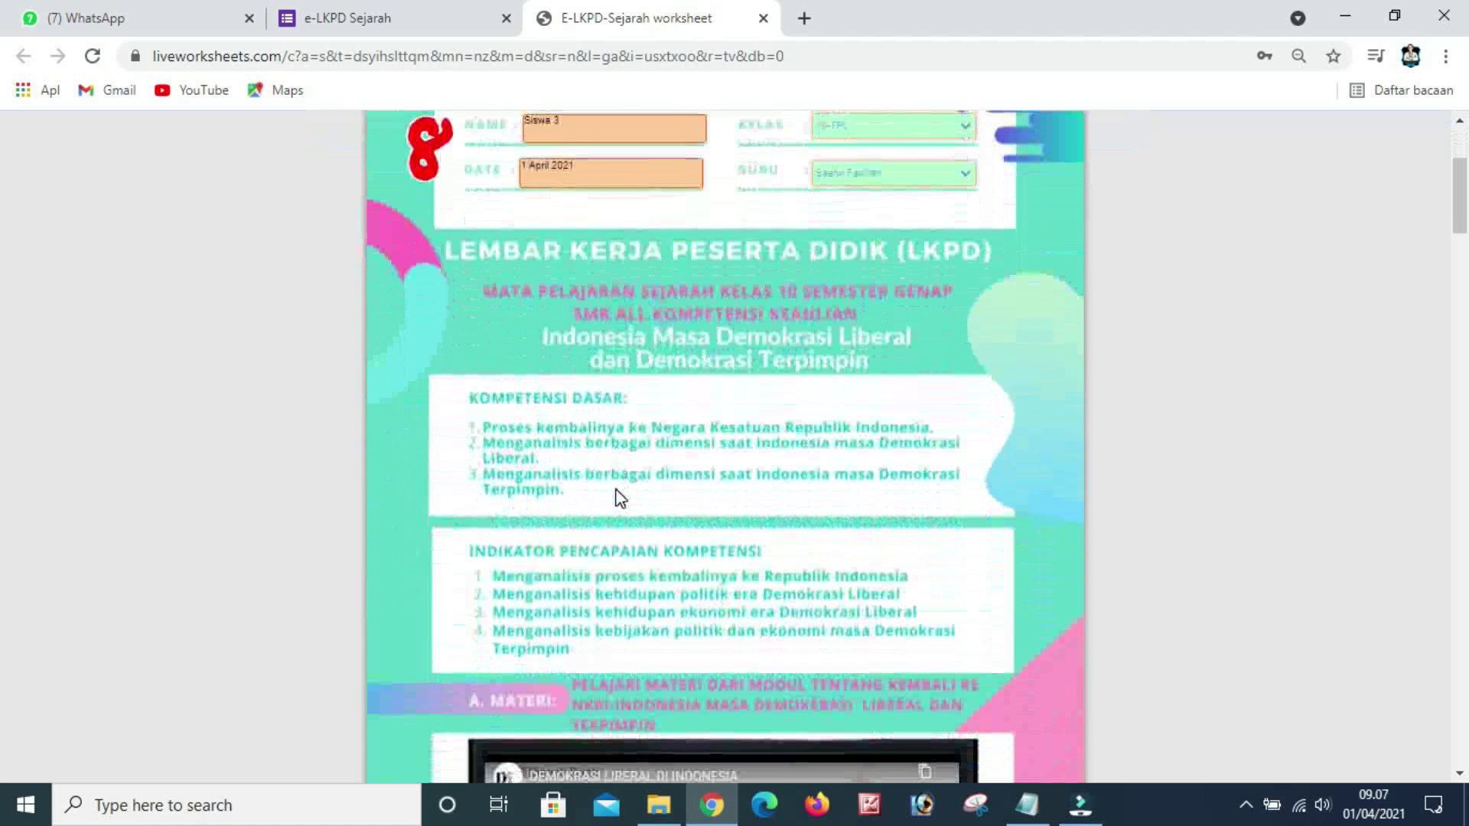
scroll(616, 490, up, 1)
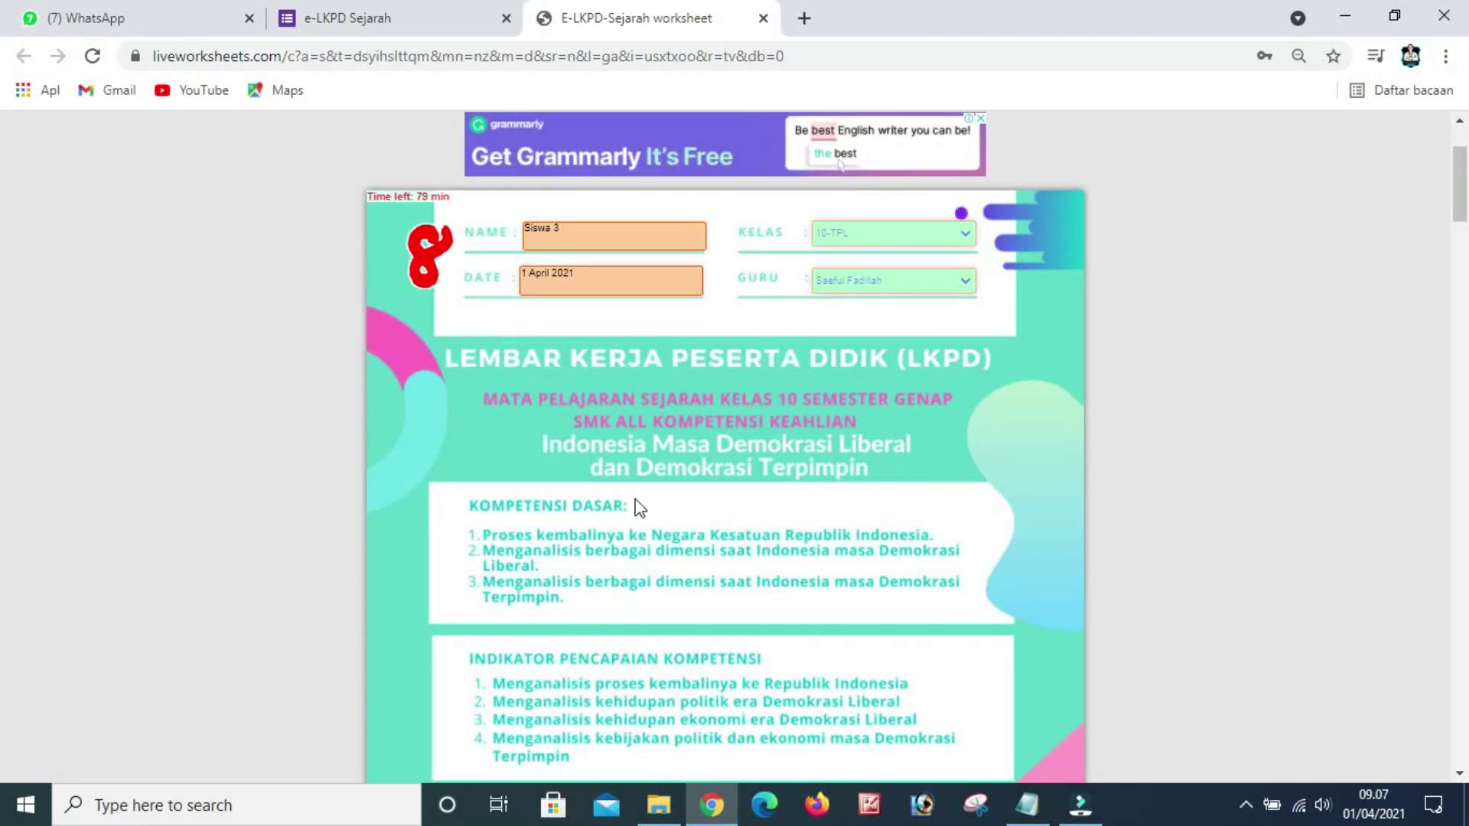
Check the example screenshot in the e-LKPD Sejarah form's upload question and return to the marked worksheet.
click(390, 23)
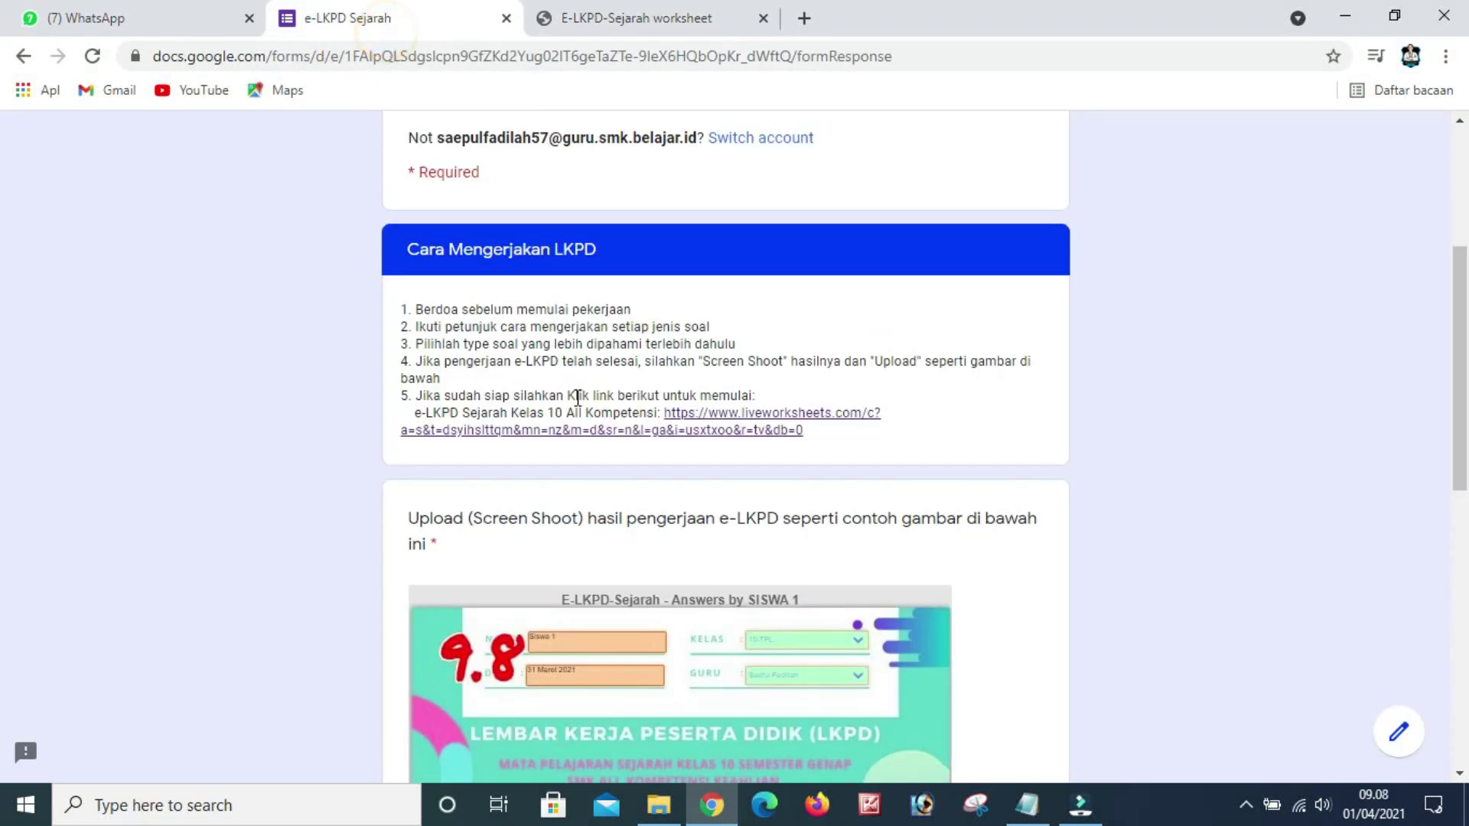
scroll(525, 379, down, 3)
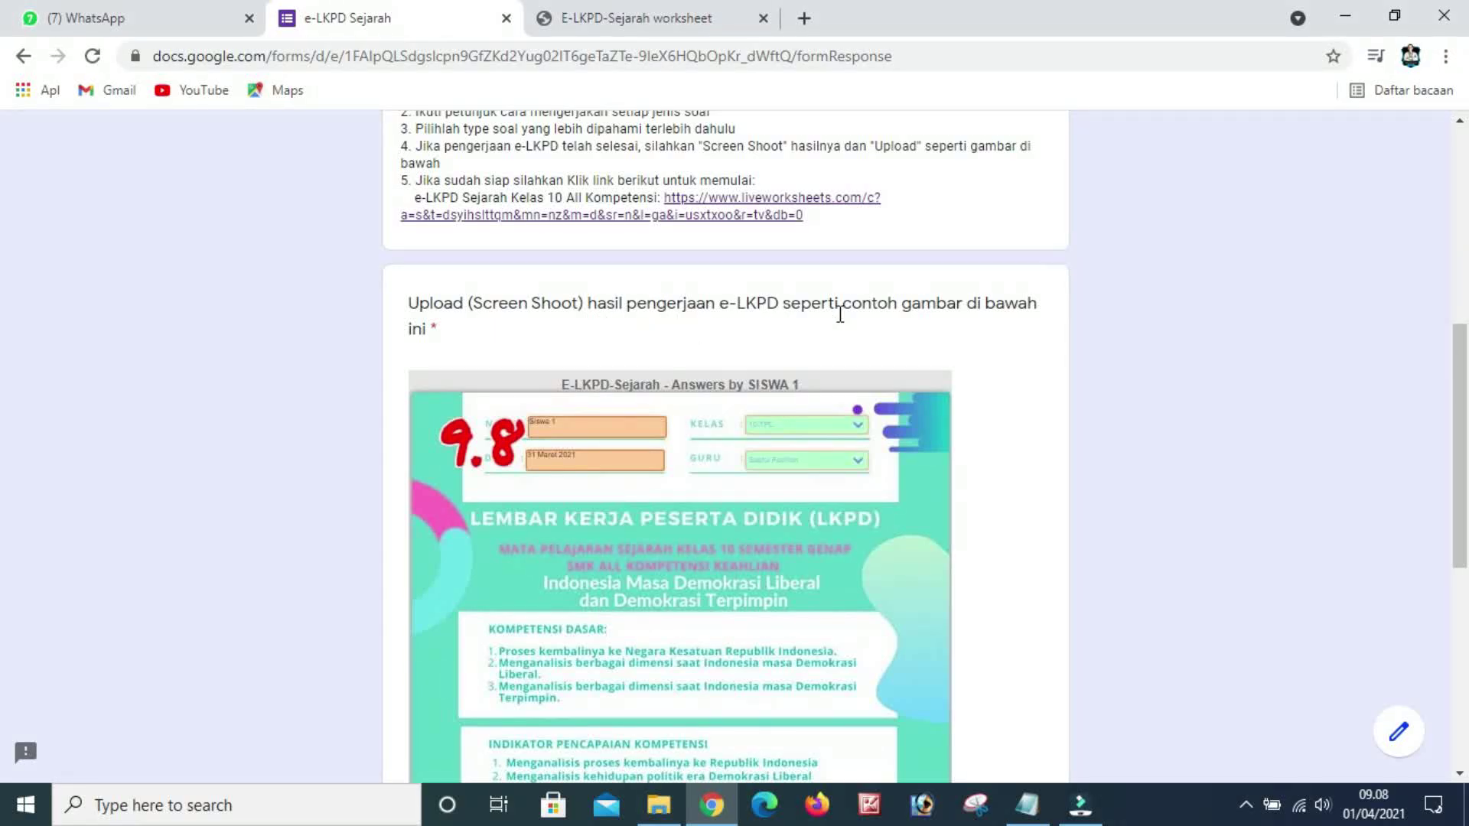
click(629, 23)
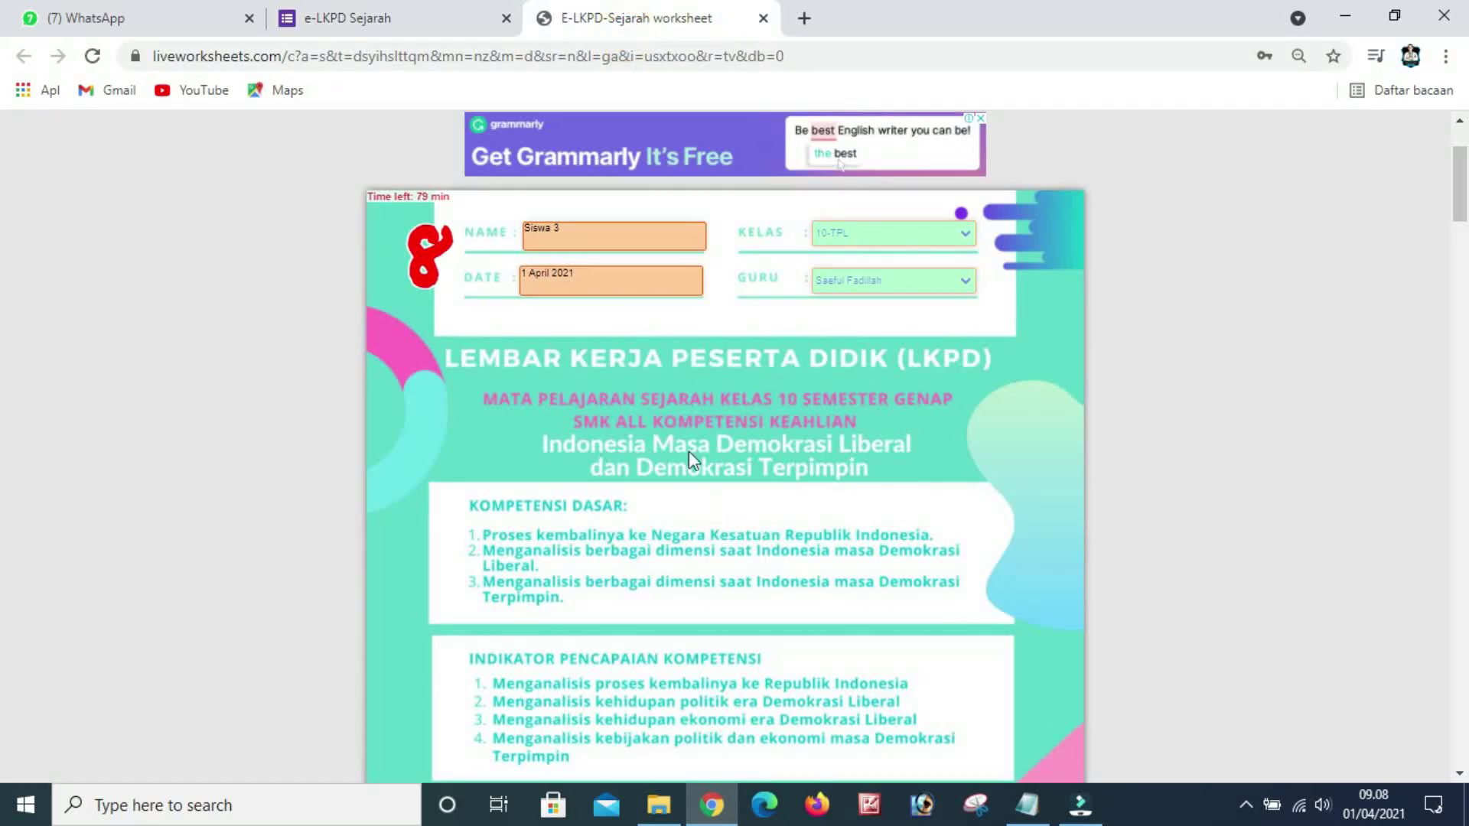
Switch to Snipping Tool and capture the worksheet from its score and name fields down to the Indikator Pencapaian Kompetensi list.
click(992, 800)
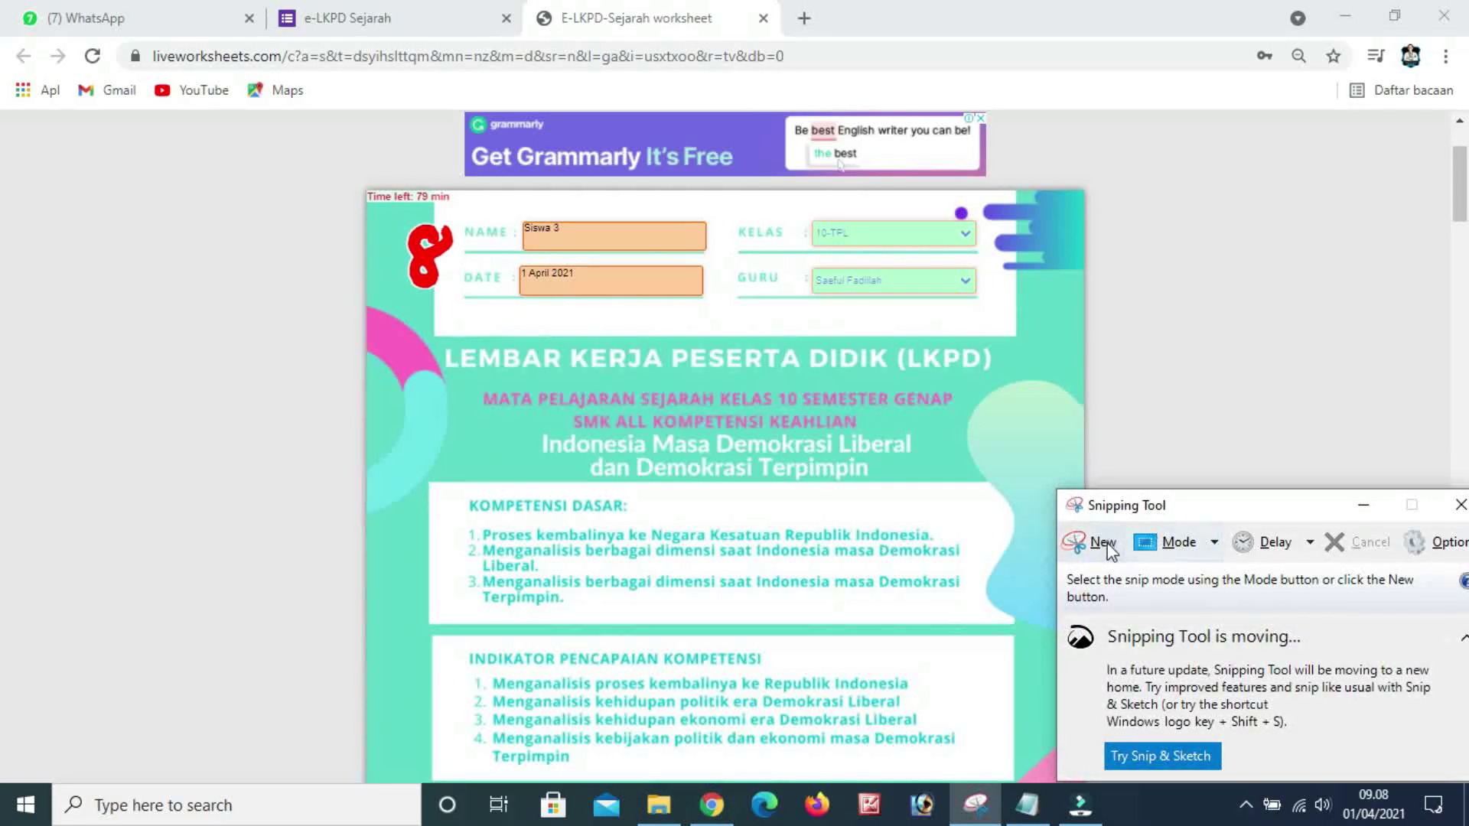
click(1110, 549)
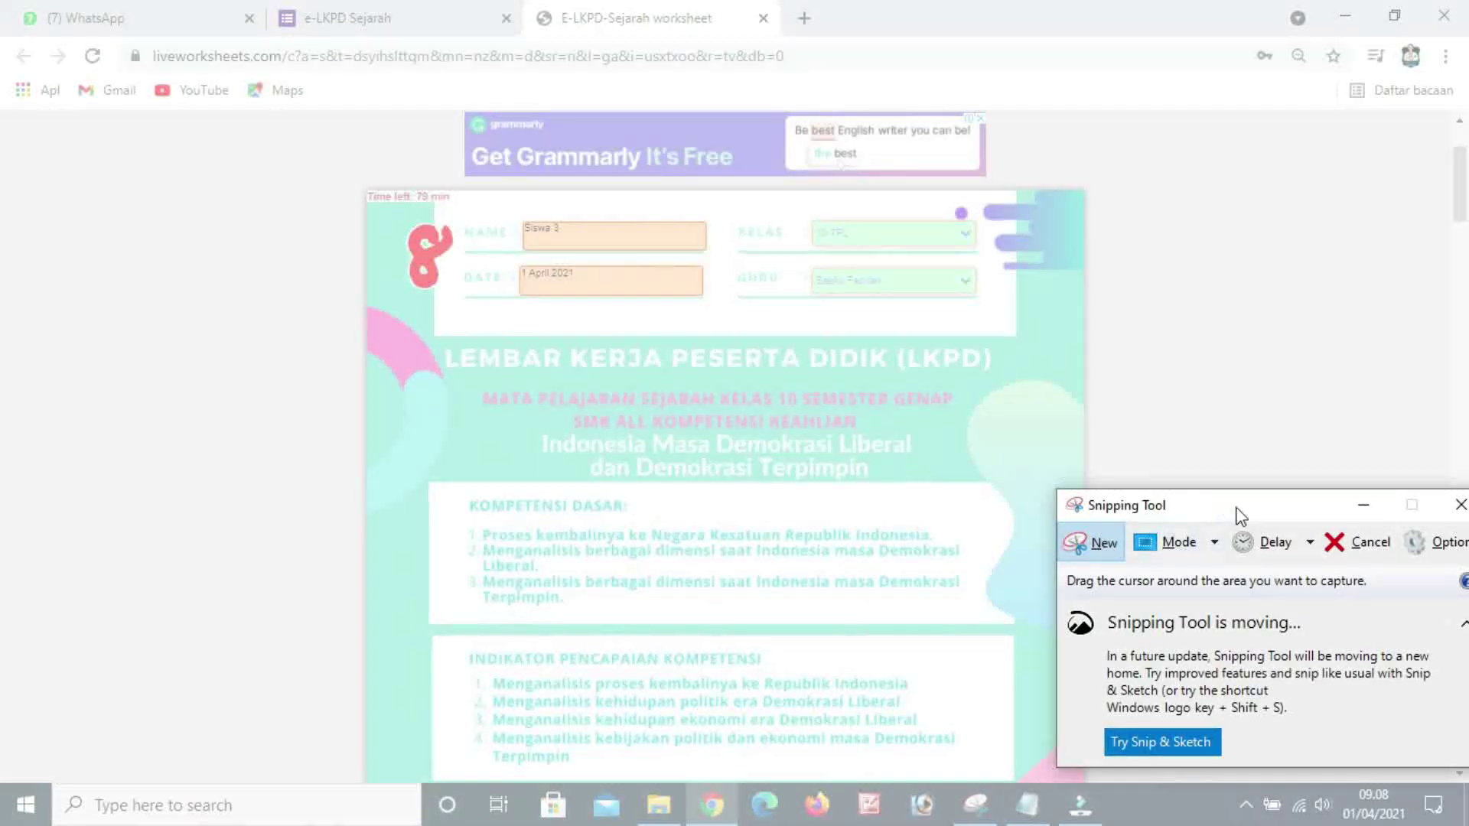
drag(1239, 515, 1327, 473)
drag(371, 193, 1088, 760)
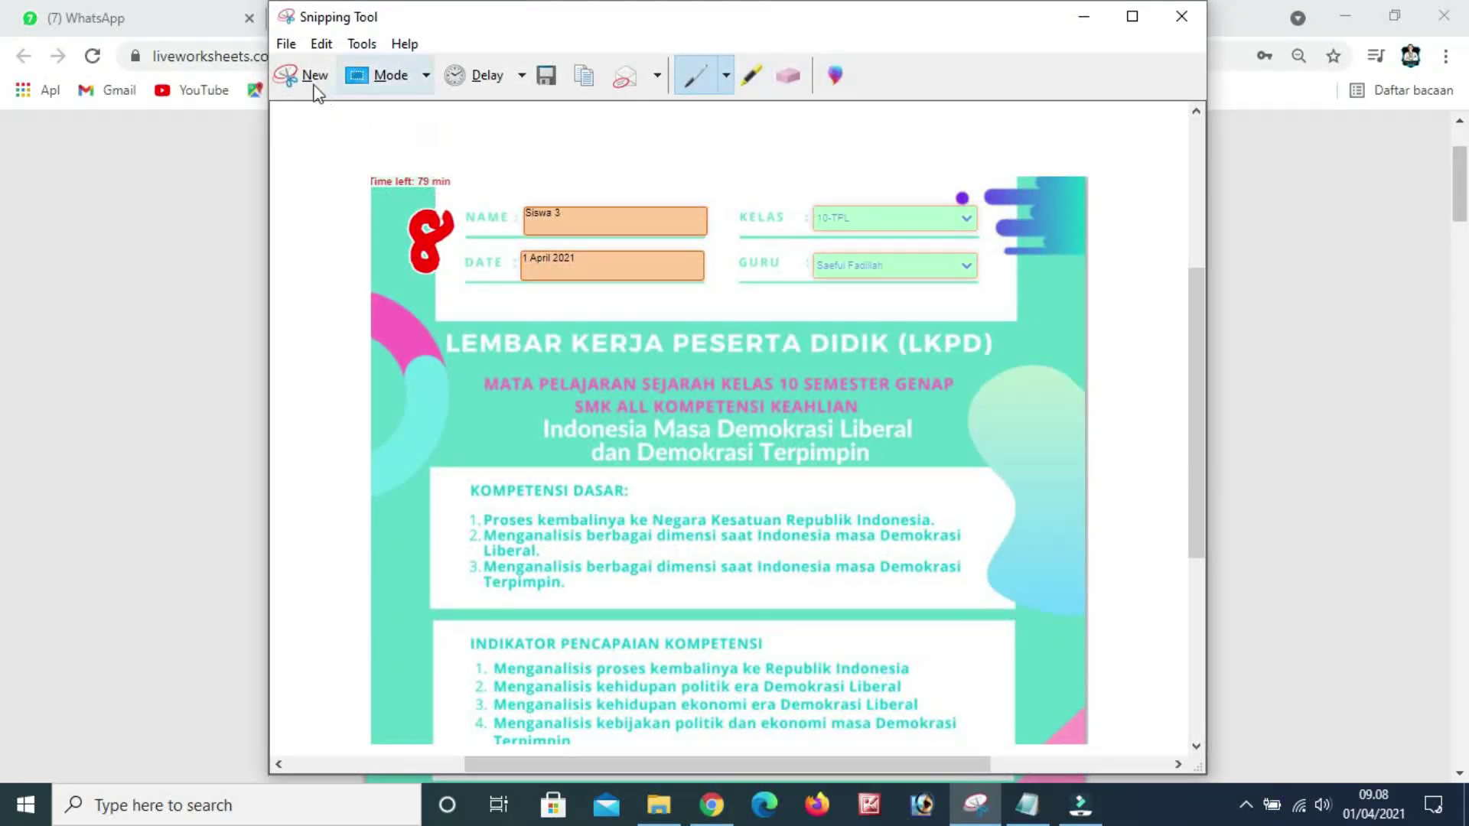
Save the snip as SISWA3 in the Pictures folder and close Snipping Tool.
click(544, 84)
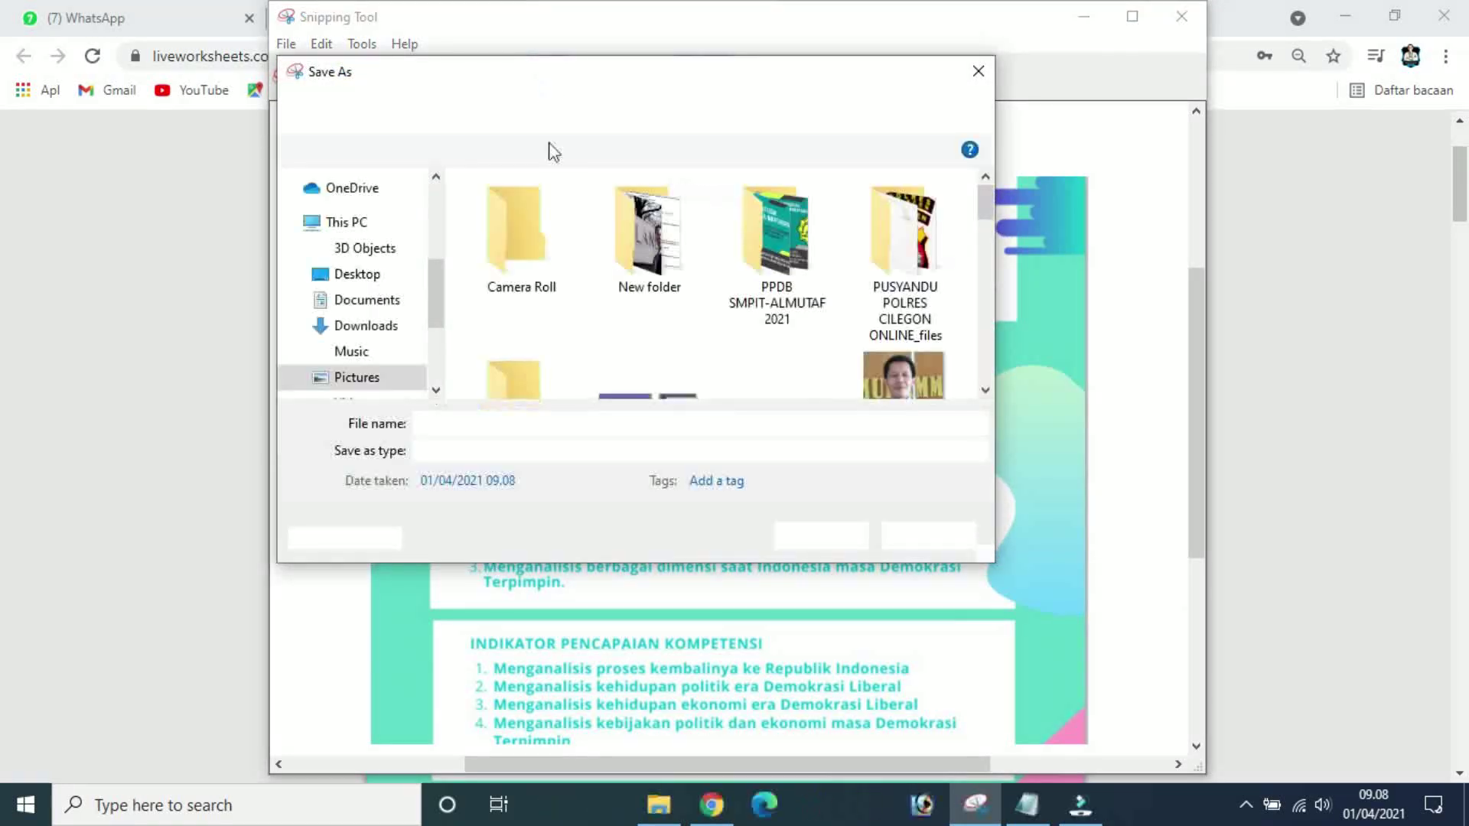
text(SISWA3)
click(821, 534)
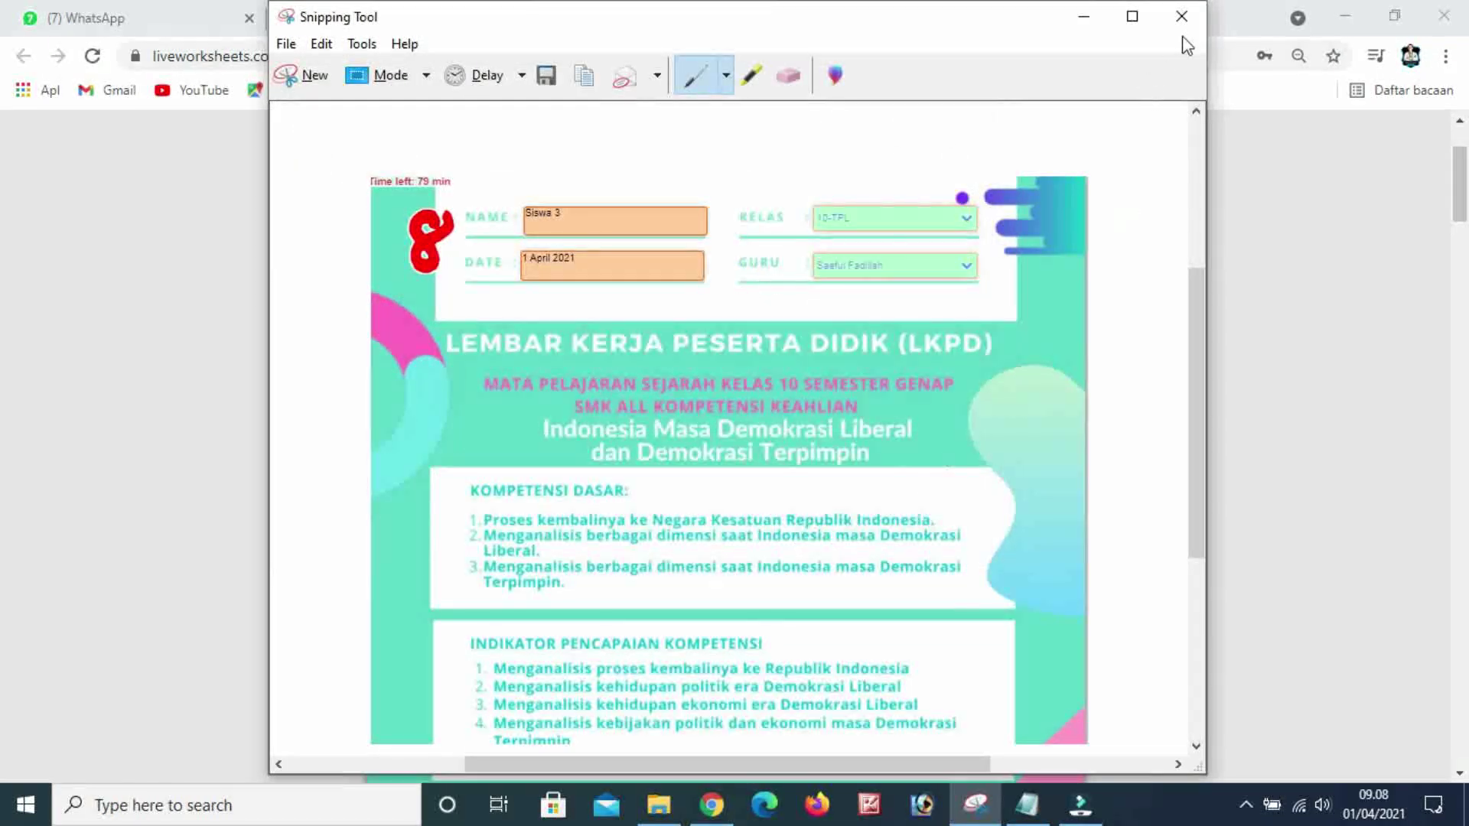
click(1182, 19)
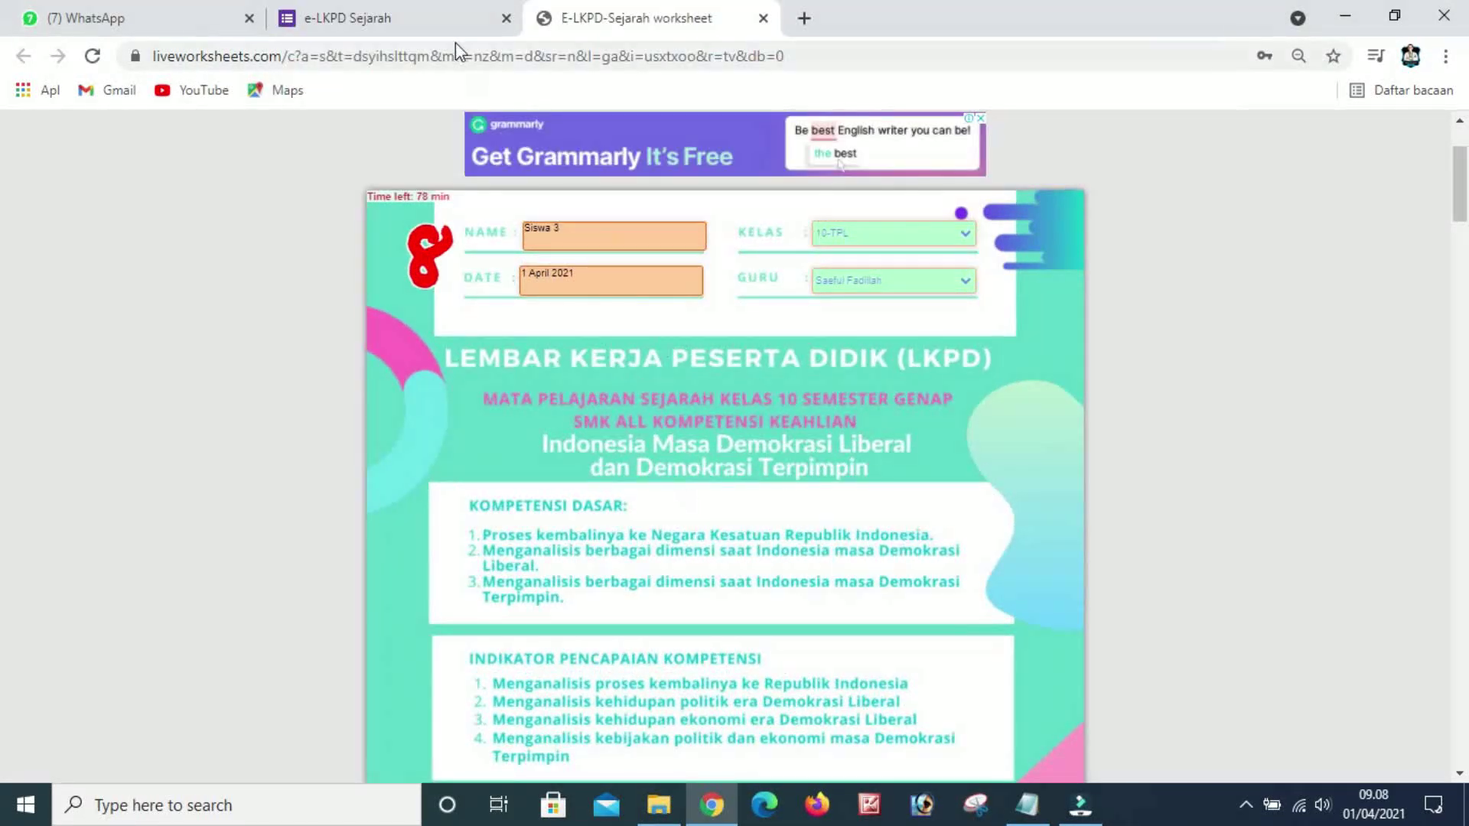
Upload SISWA3.JPG from the Pictures folder to the screenshot question of the e-LKPD Sejarah form.
click(406, 11)
scroll(651, 525, down, 5)
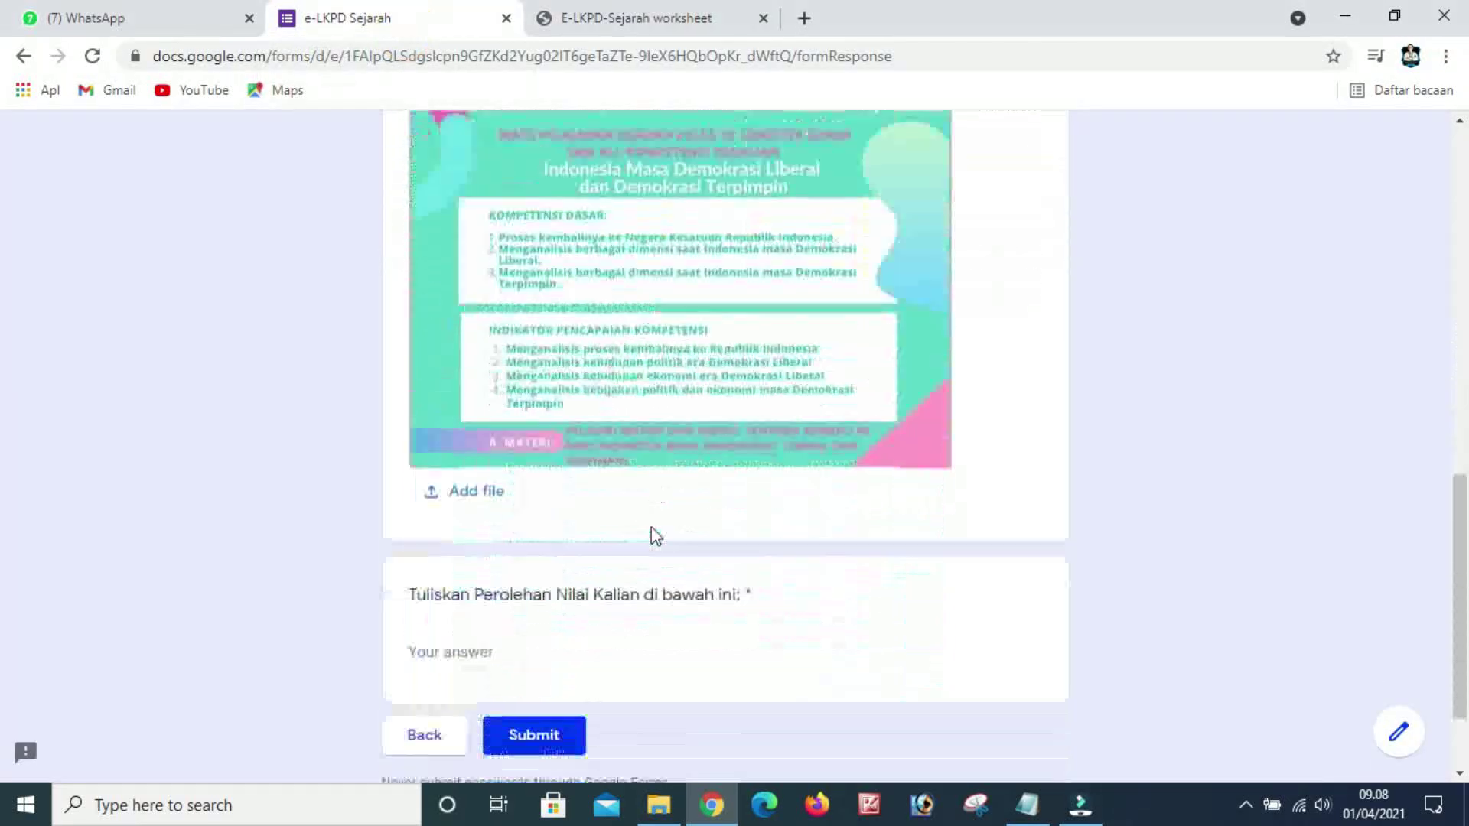
scroll(656, 535, down, 2)
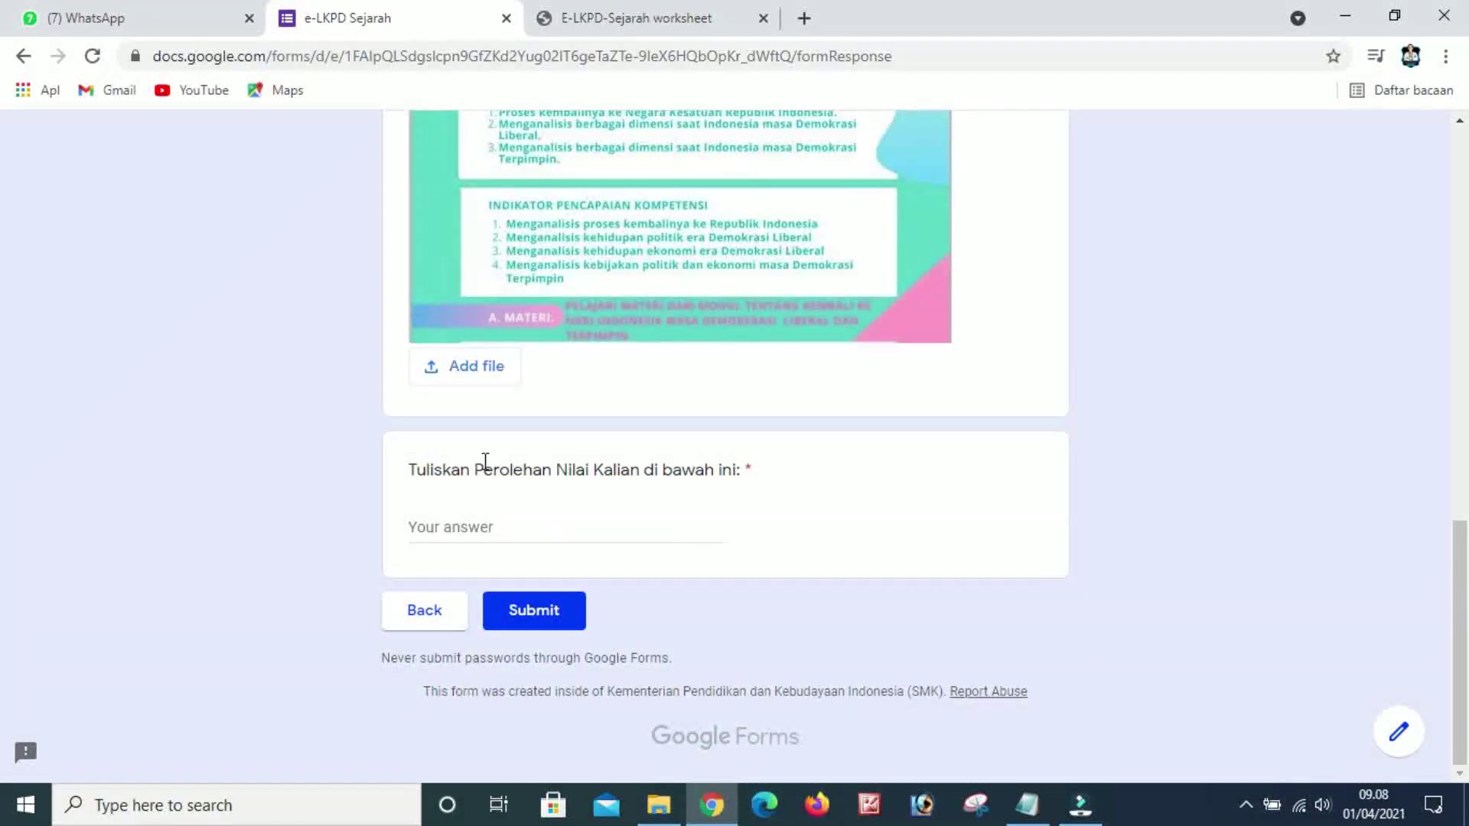
click(474, 374)
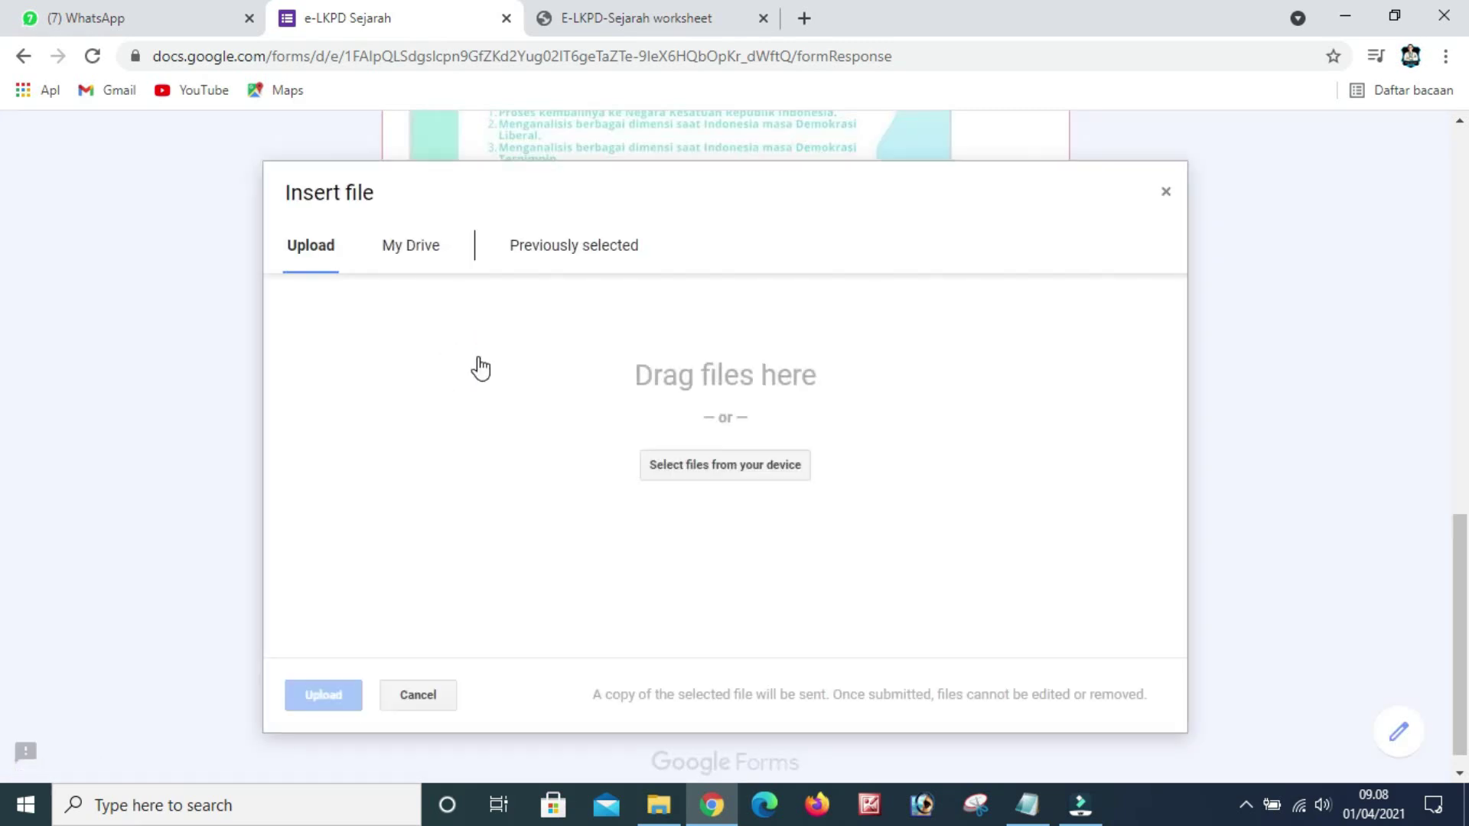
click(702, 472)
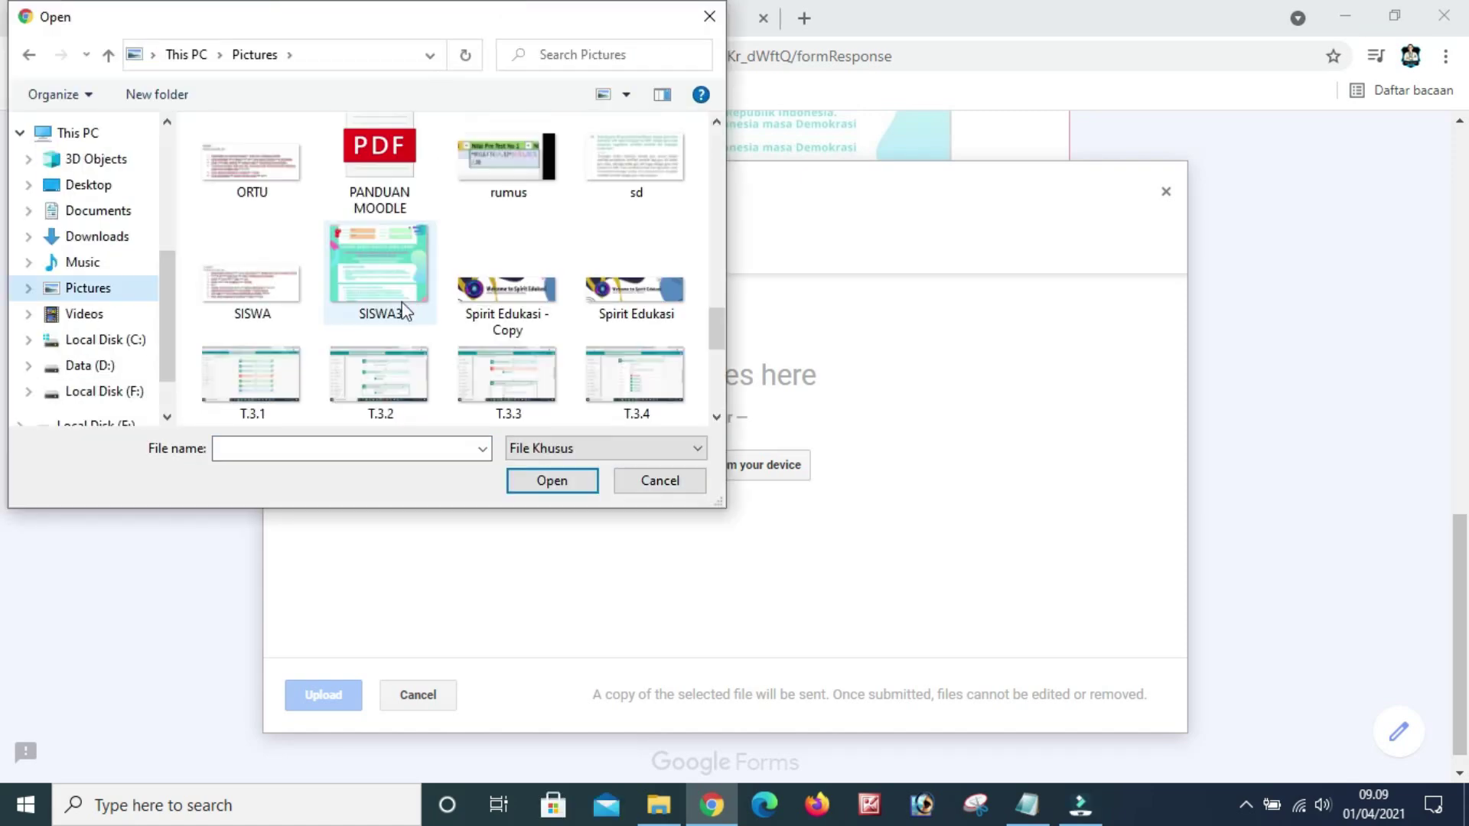
click(387, 285)
click(535, 479)
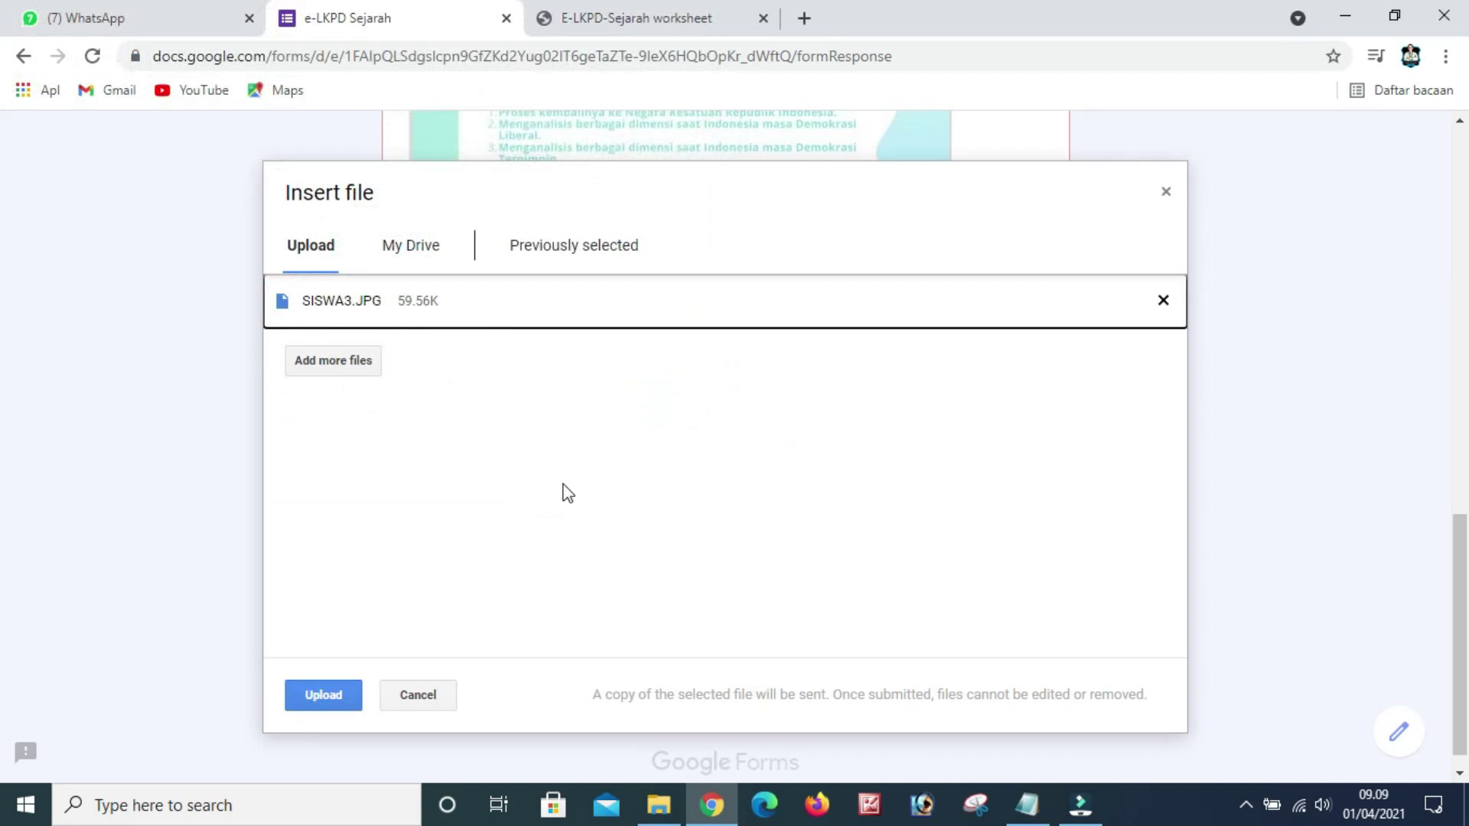
click(321, 695)
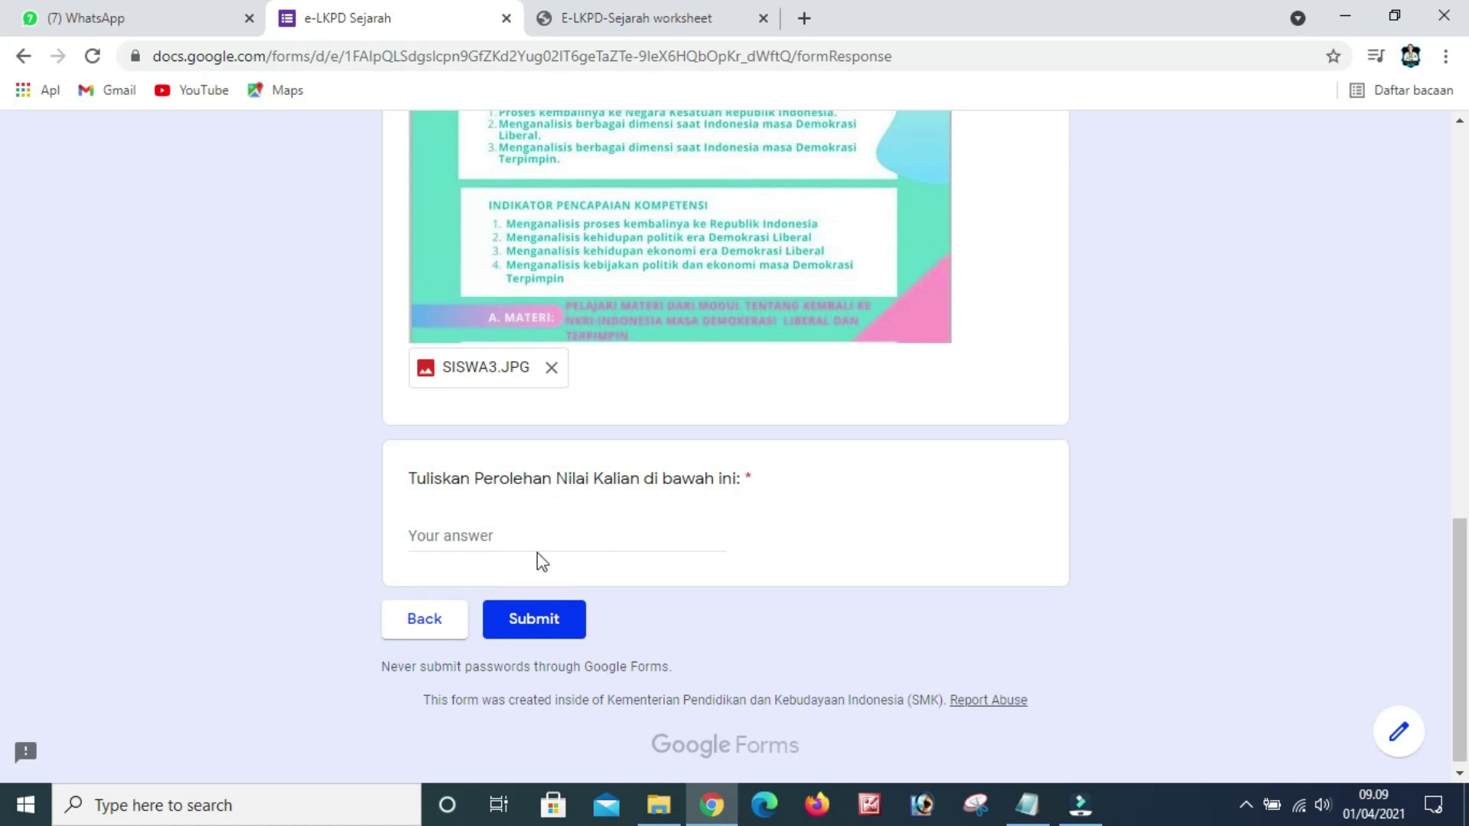
Check the score on the marked worksheet, enter 8 under Tuliskan Perolehan Nilai Kalian and submit the form.
click(516, 538)
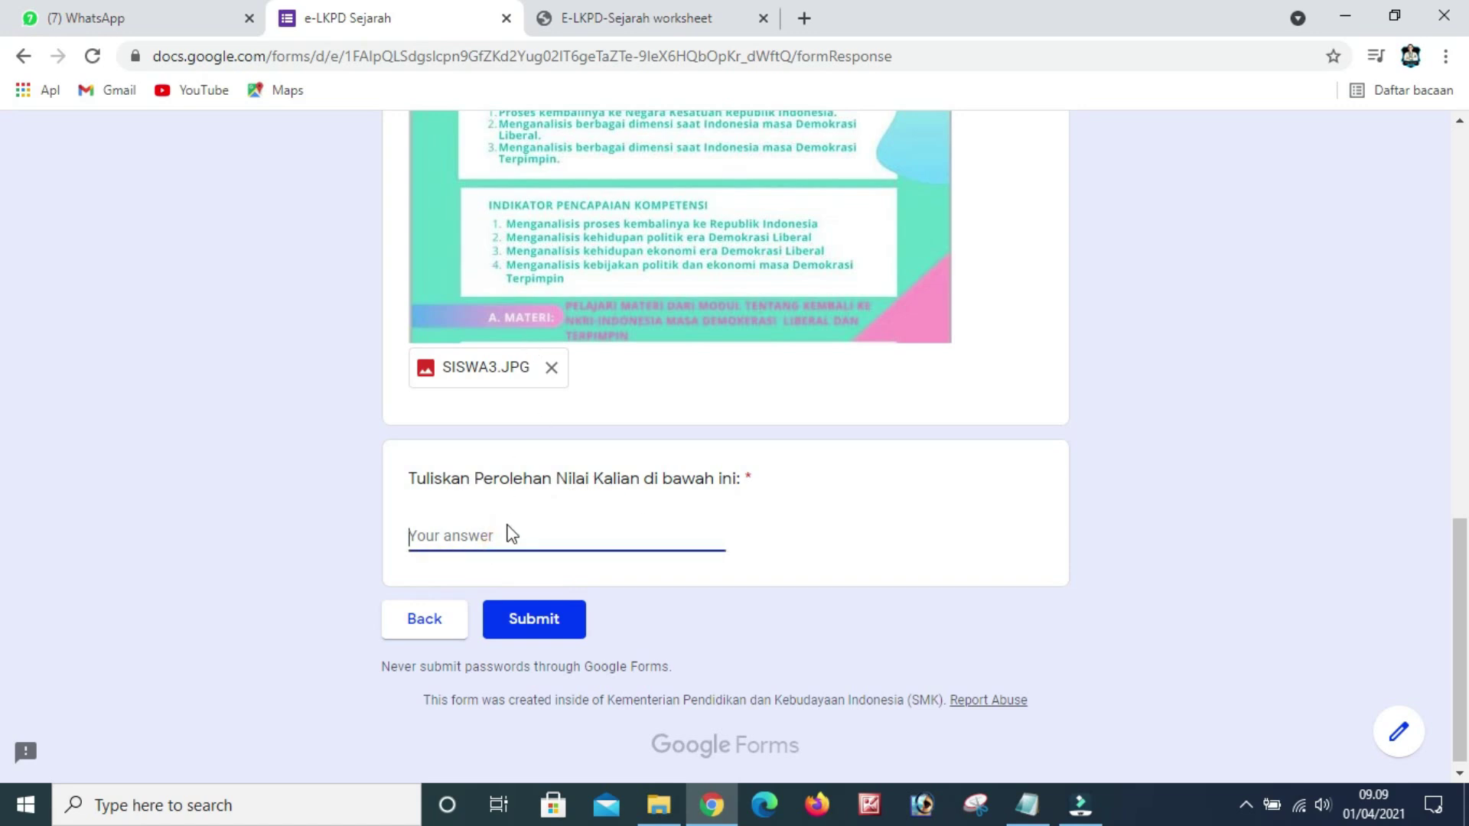
scroll(516, 528, up, 8)
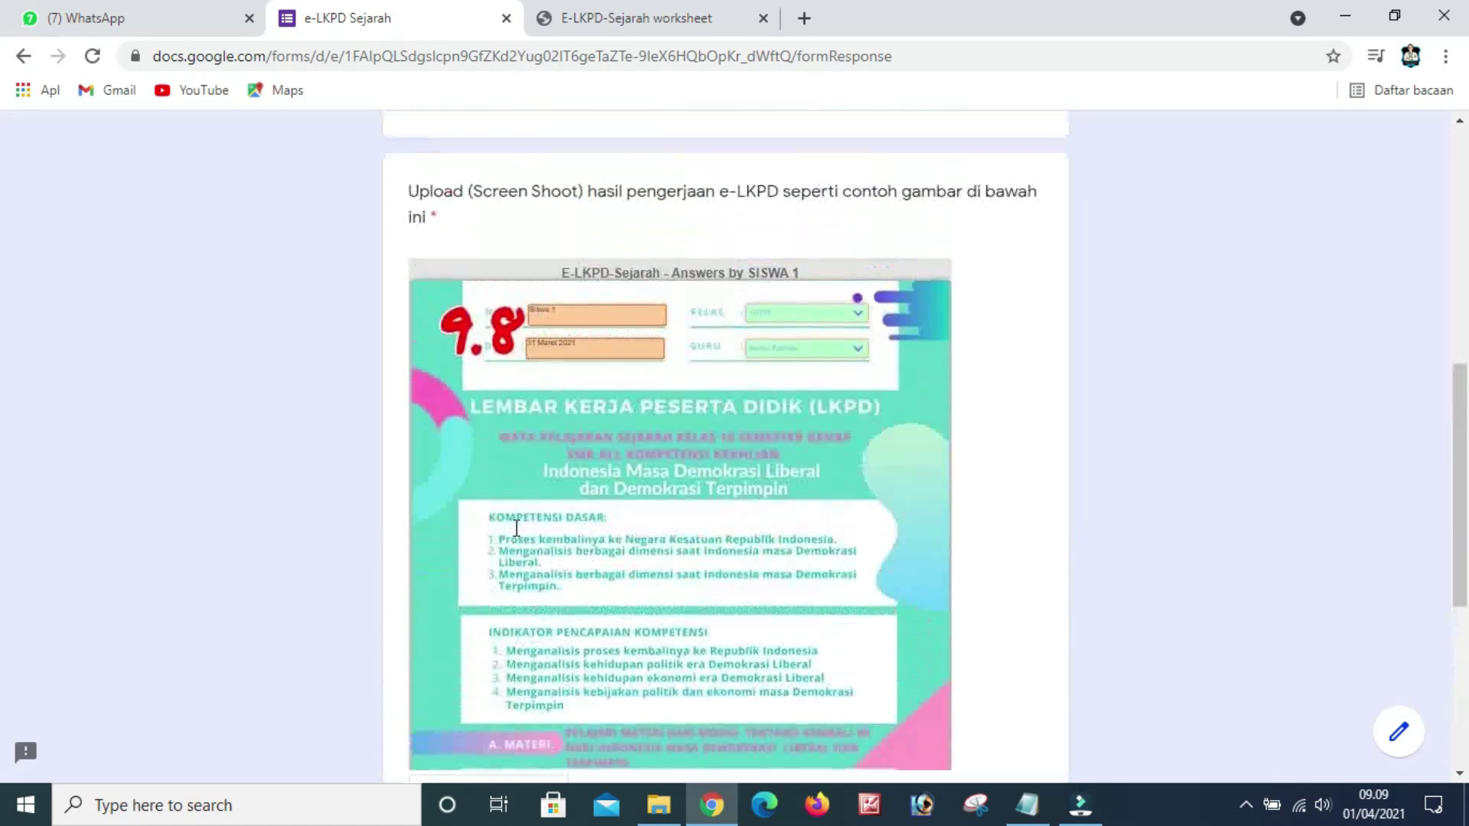
scroll(488, 548, down, 8)
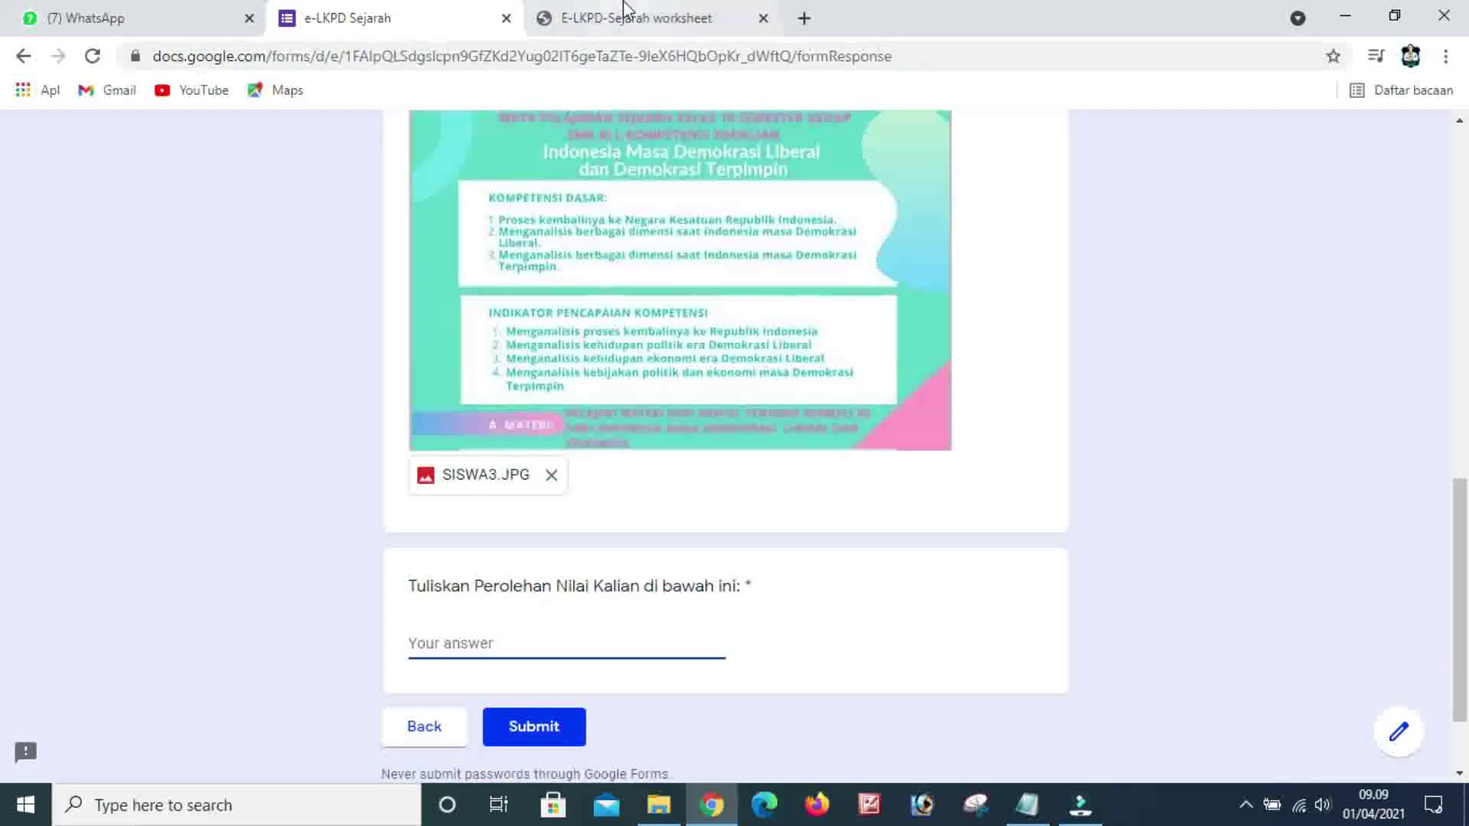
click(623, 17)
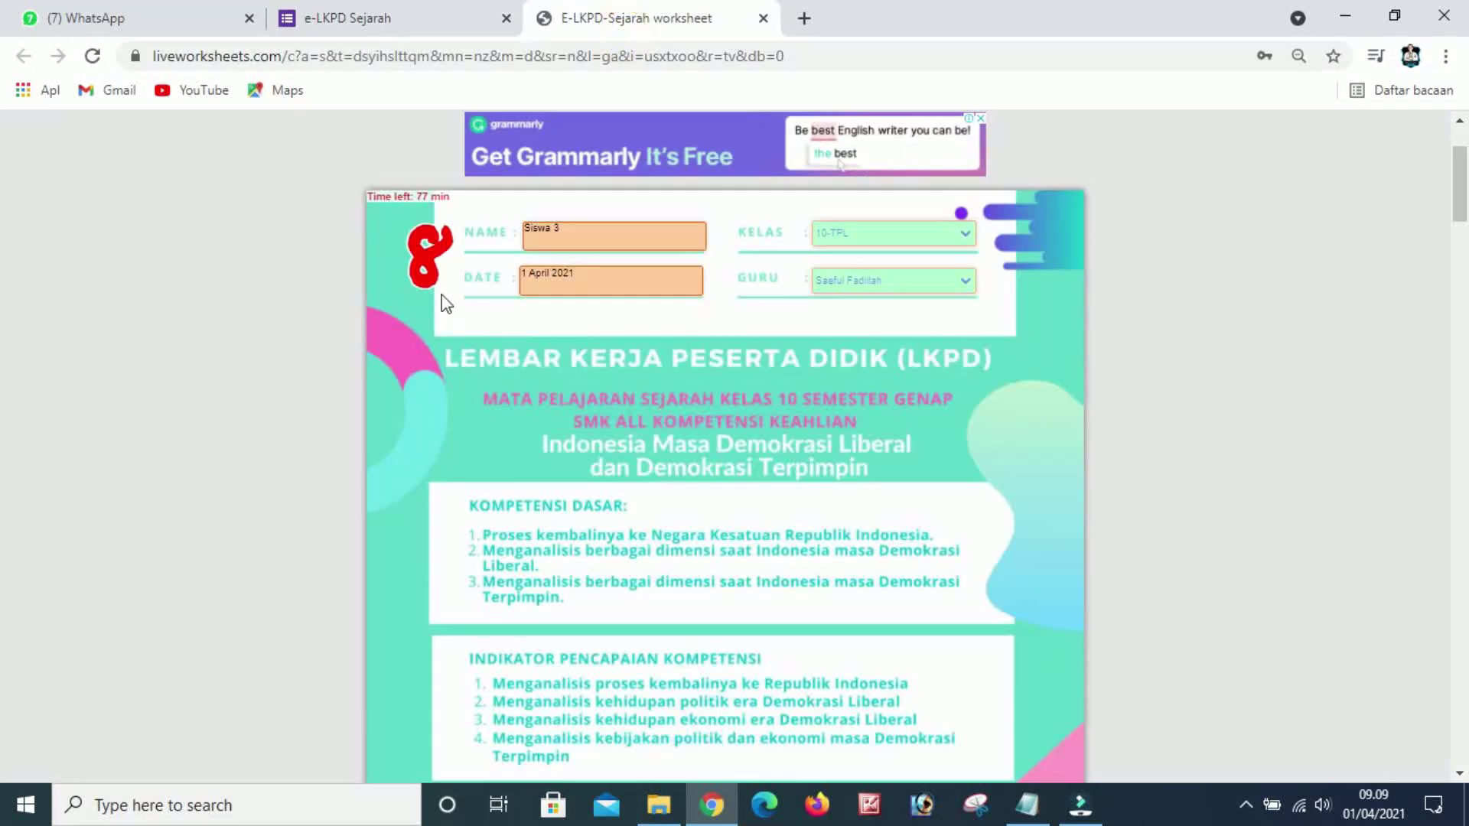
click(393, 23)
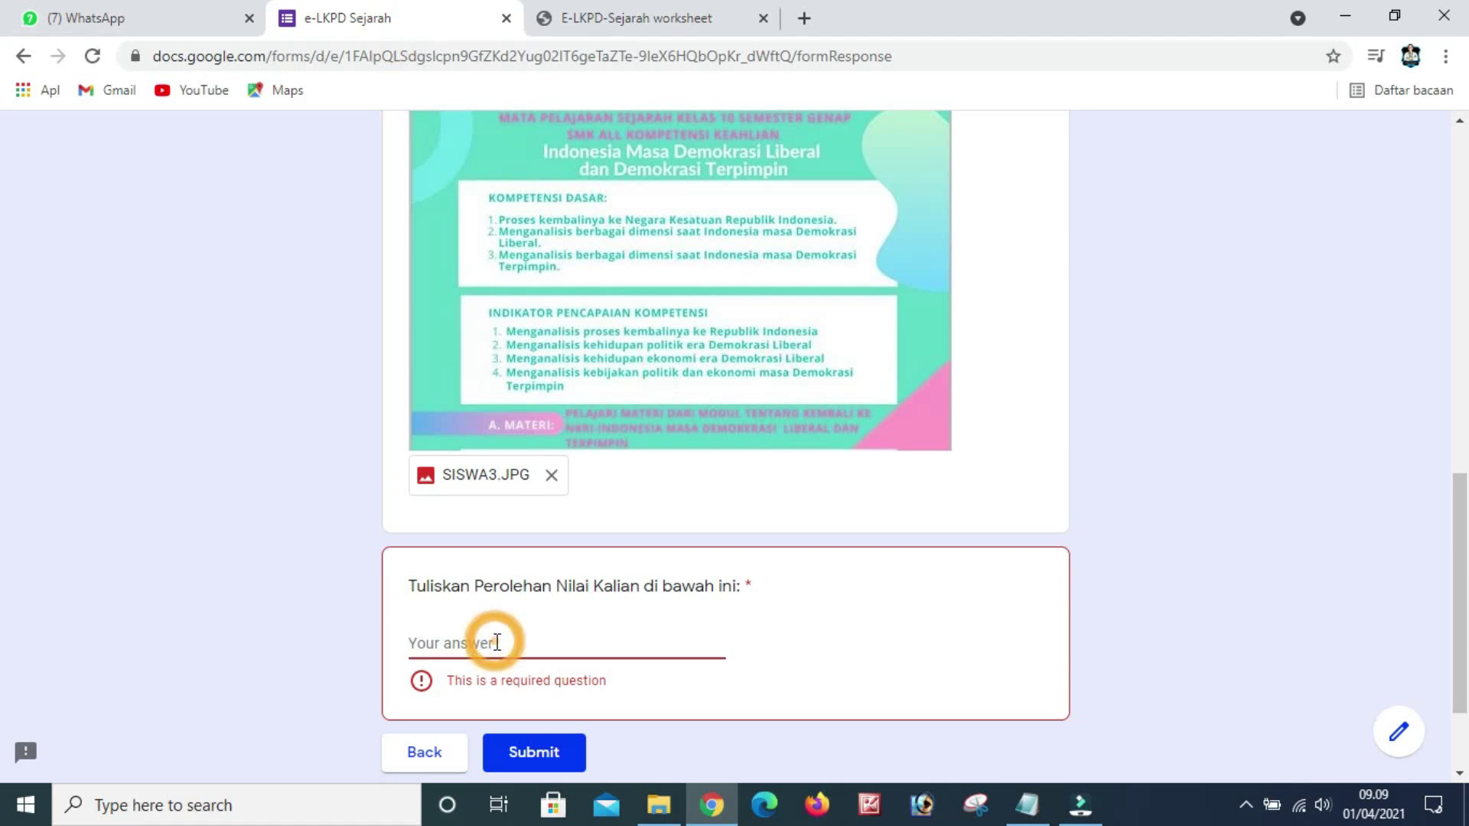
text(8)
scroll(692, 615, down, 2)
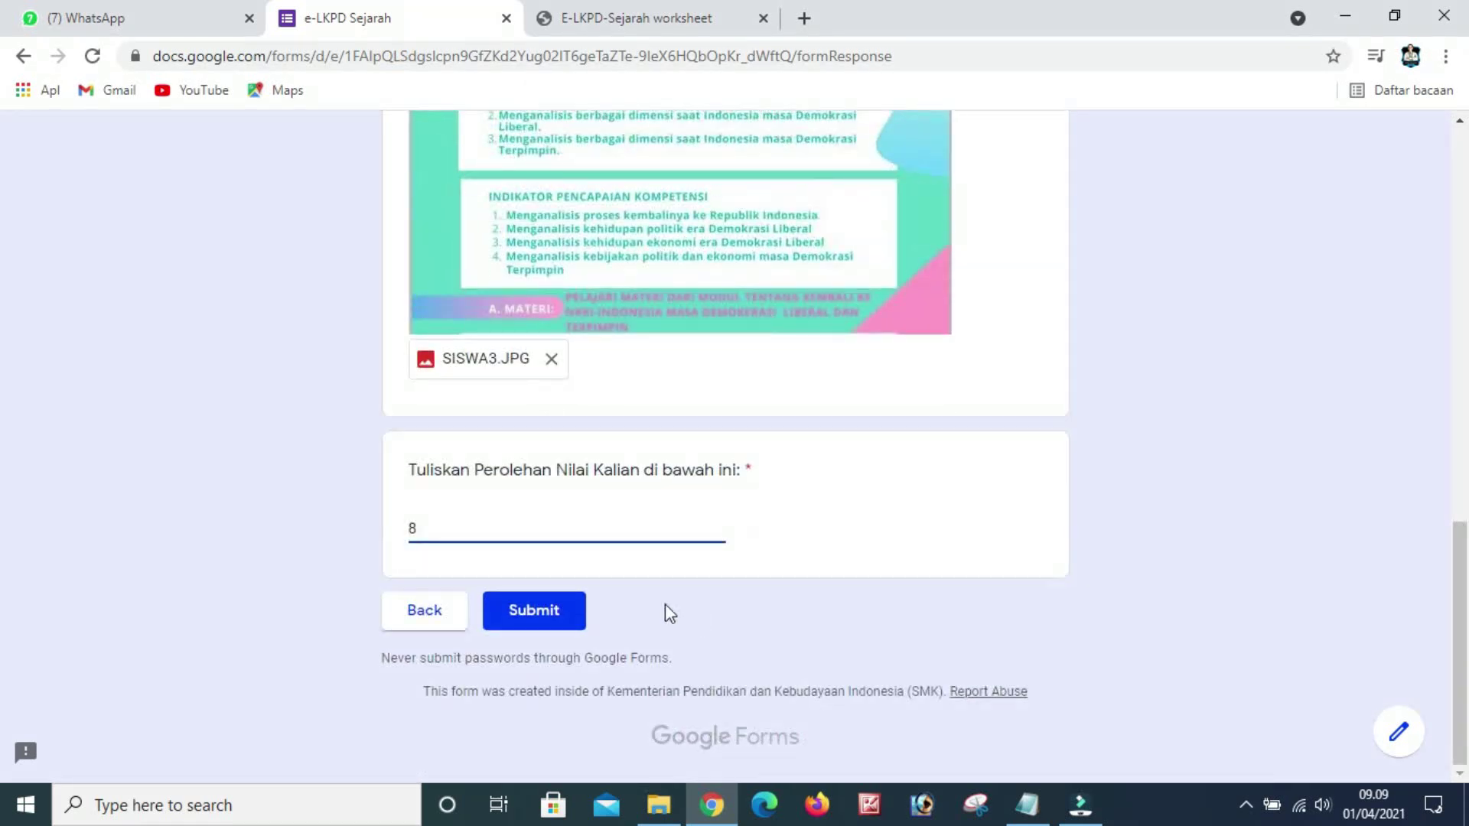
click(538, 616)
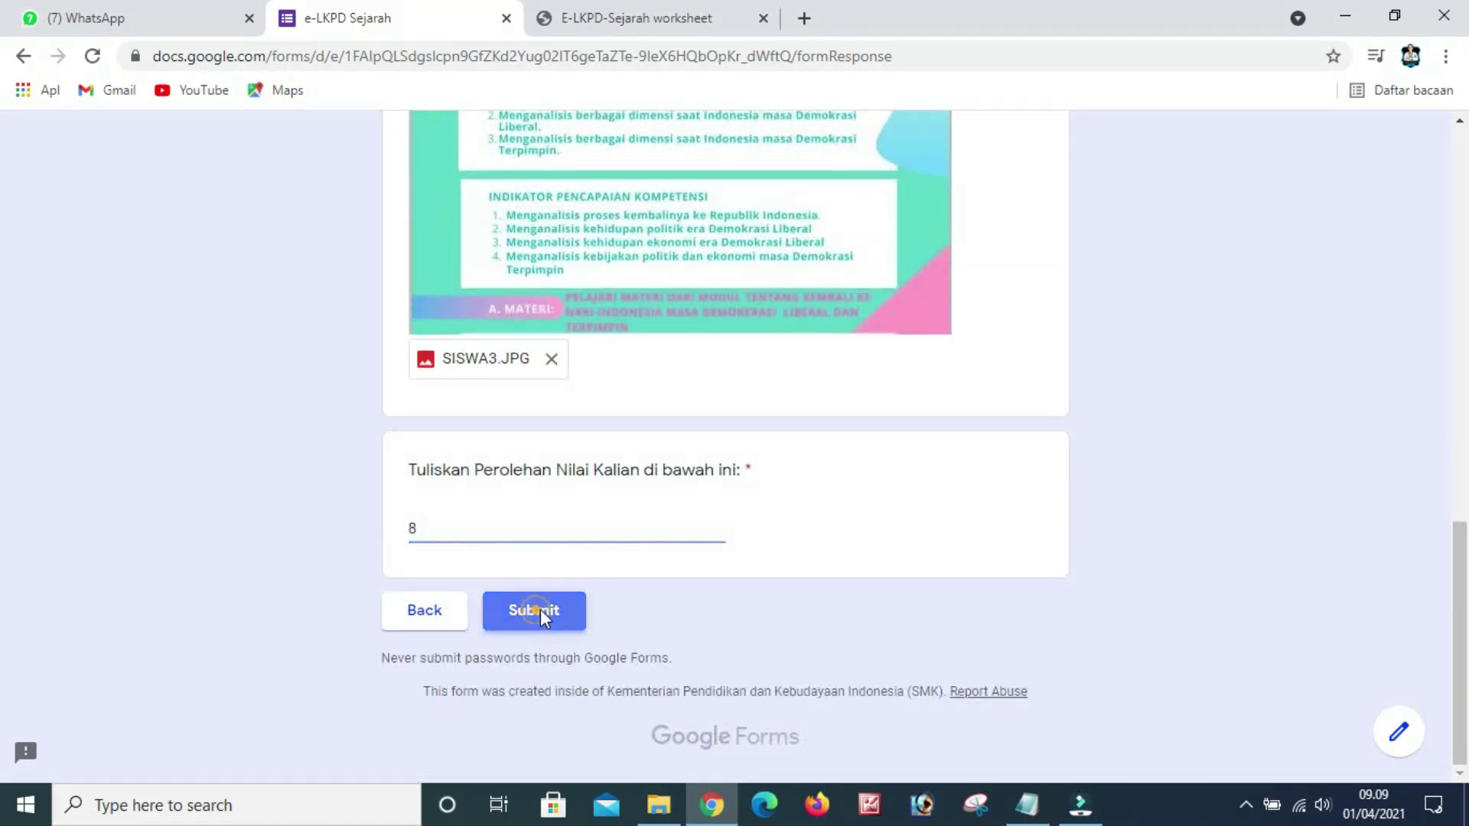